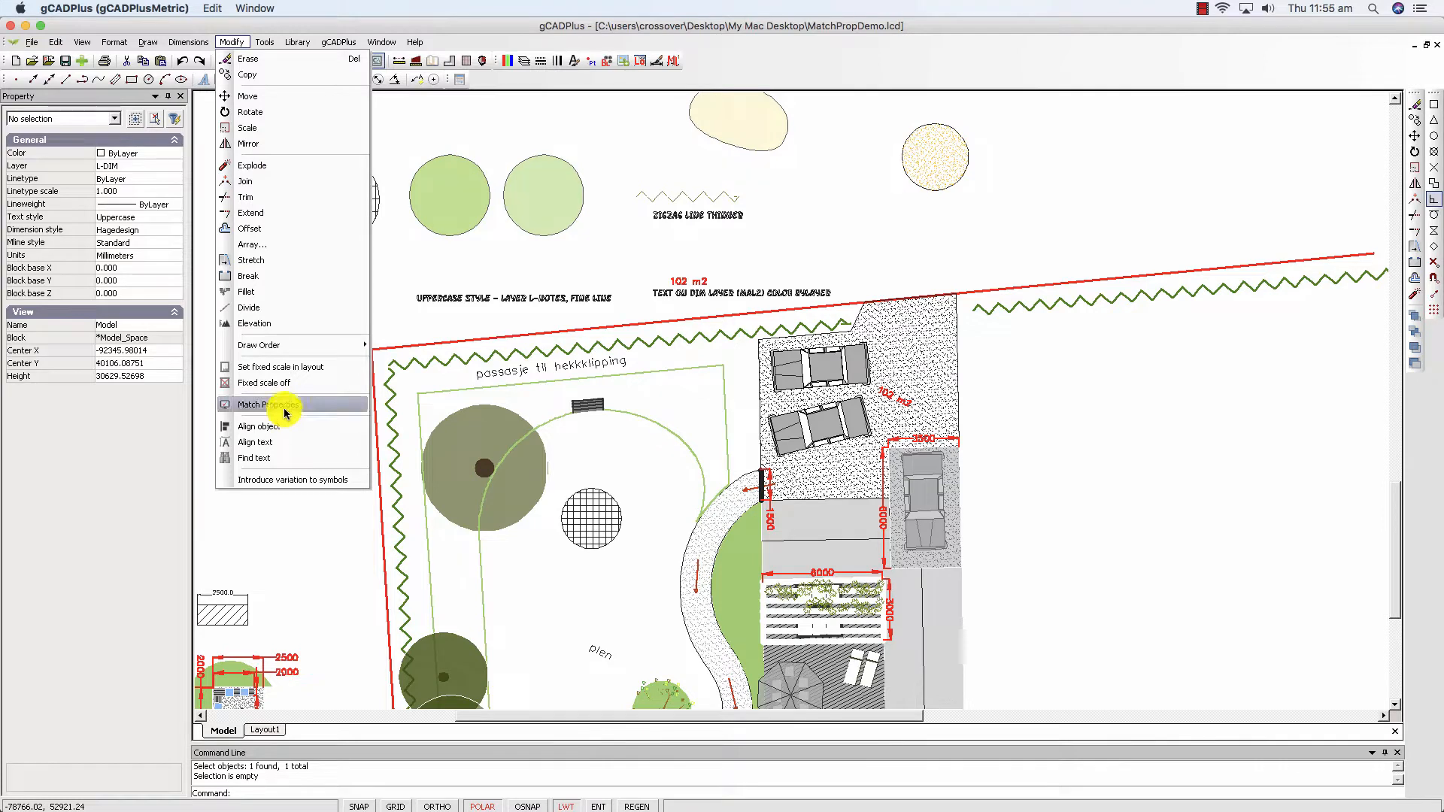
pyautogui.click(810, 244)
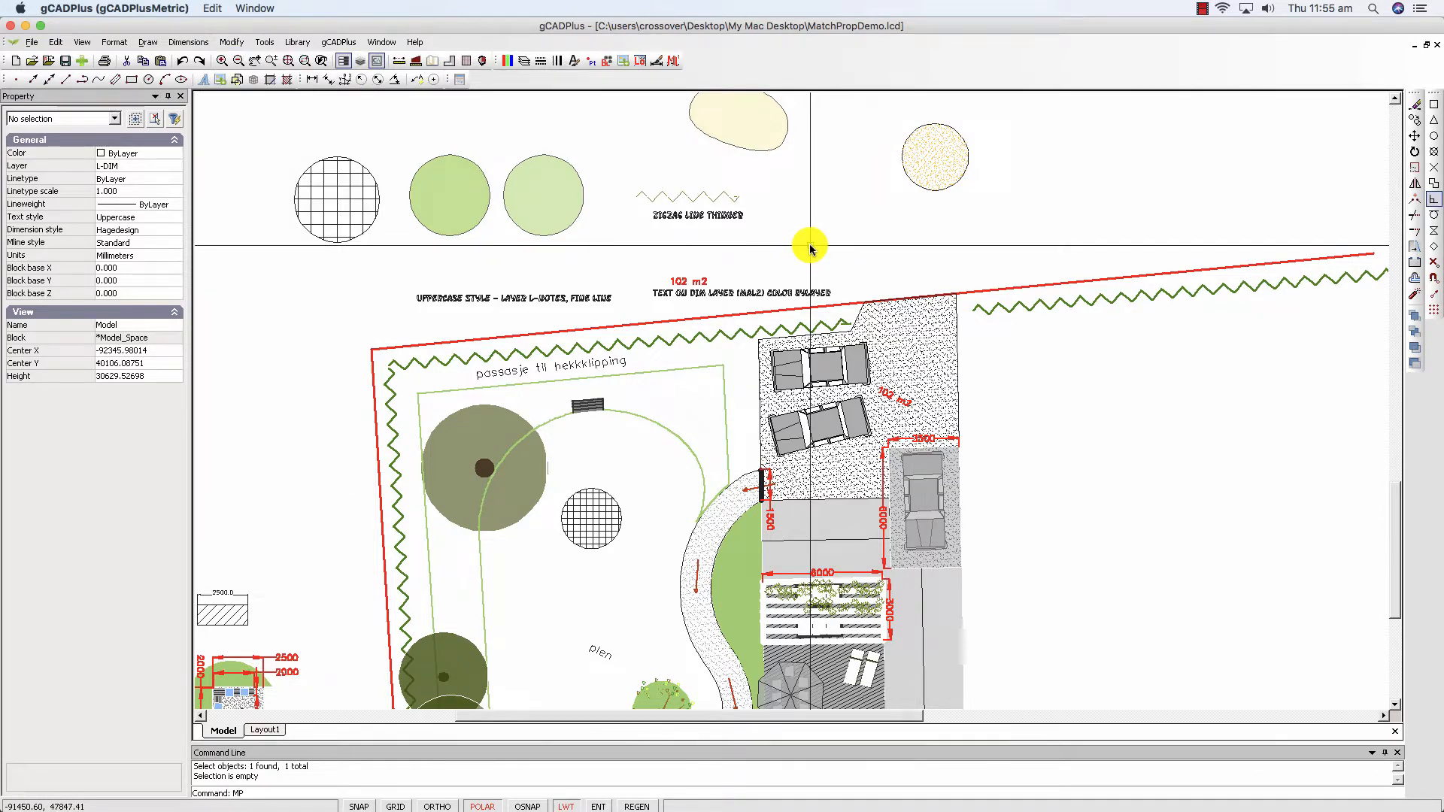
pyautogui.press('Return')
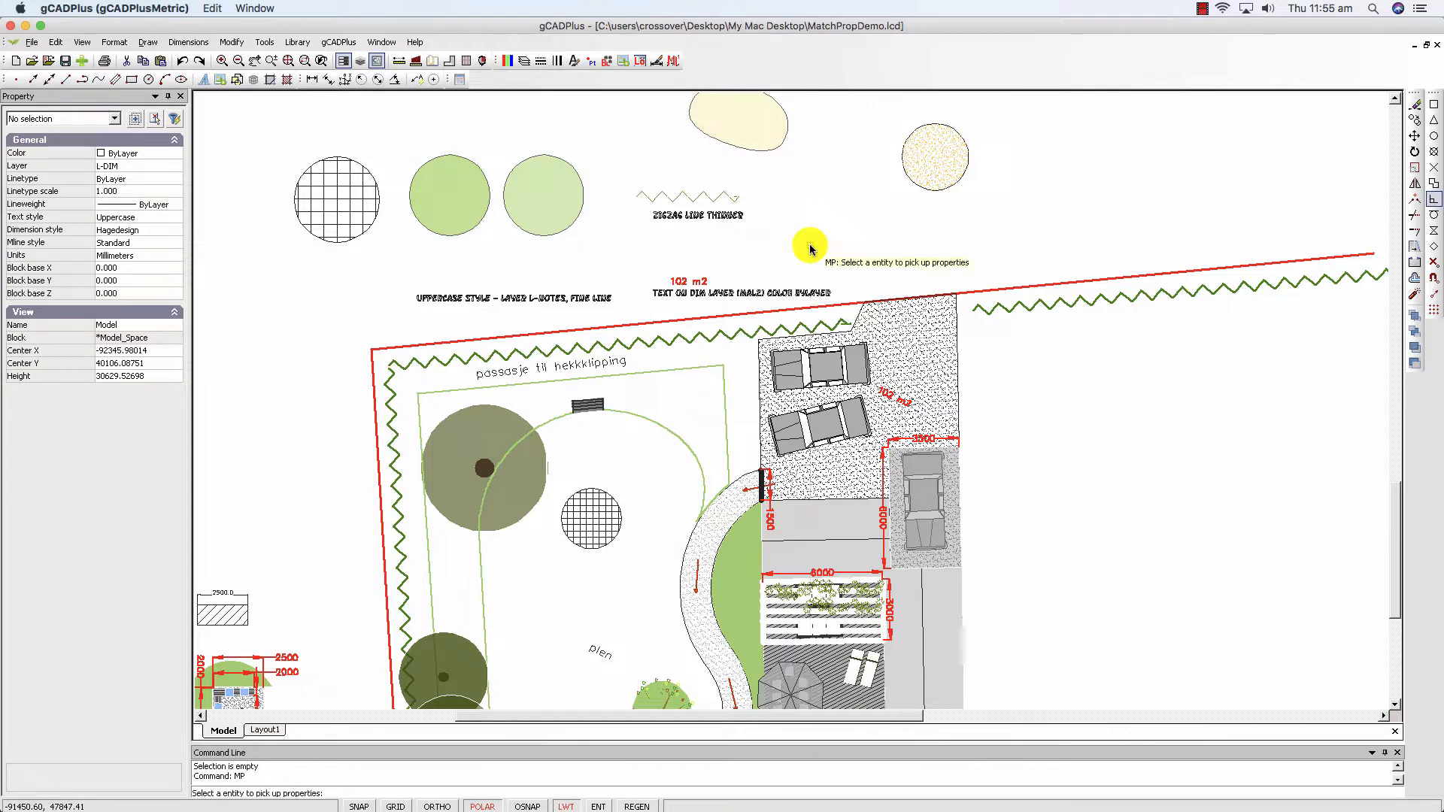
pyautogui.press('Escape')
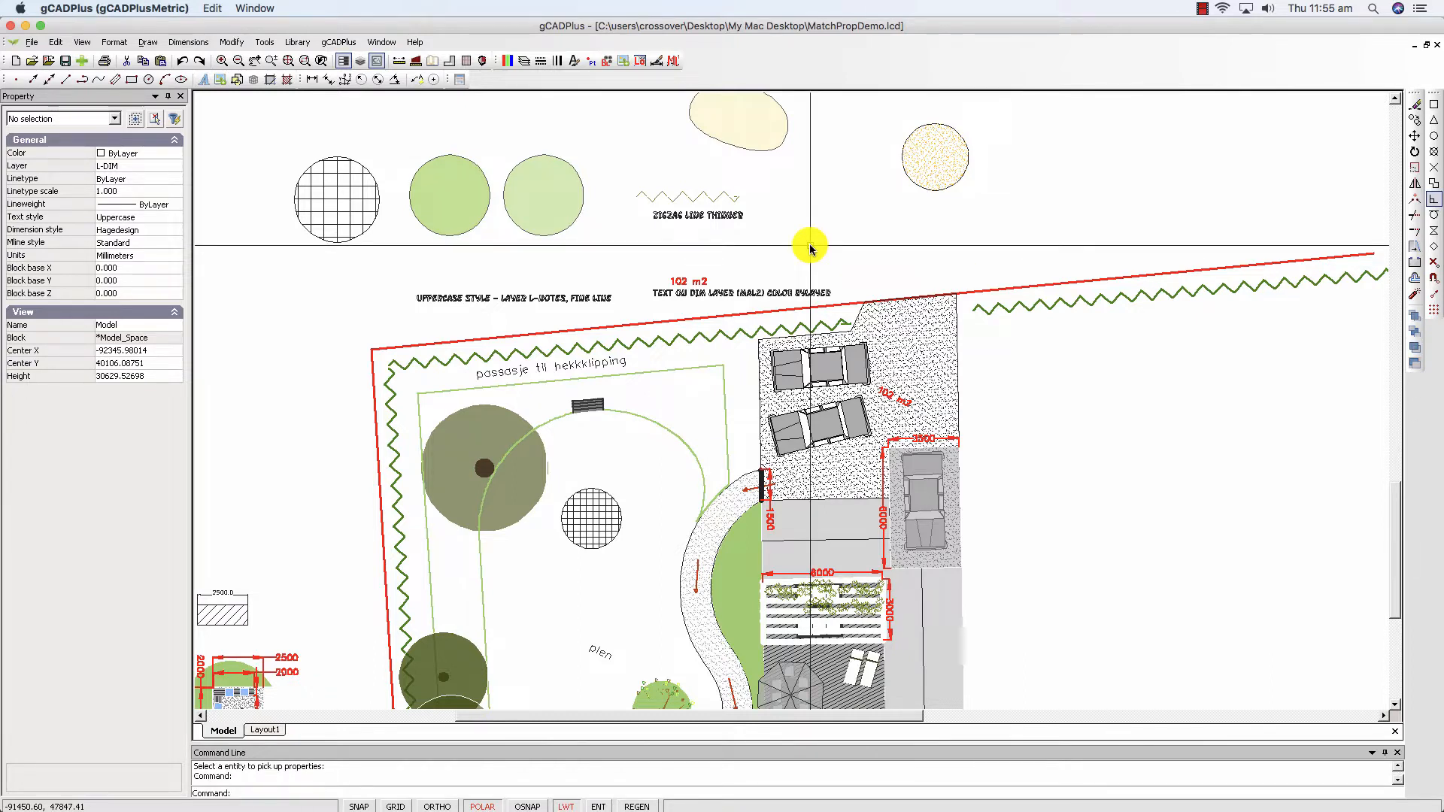
# Match the properties of the darker green sample circle onto the two overlapping tree circles beside the zigzag hedge
pyautogui.press('Return')
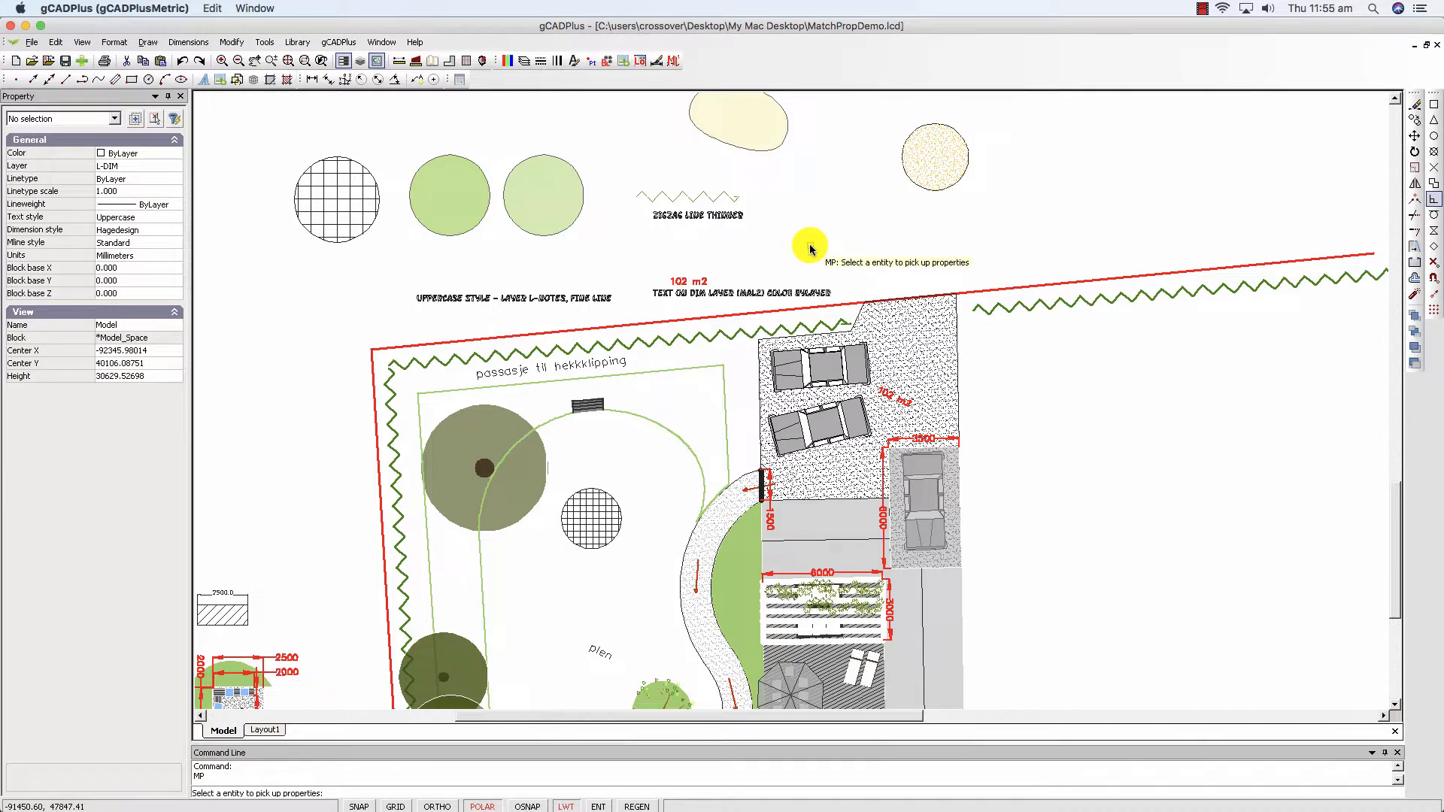
pyautogui.scroll(-2, 786, 247)
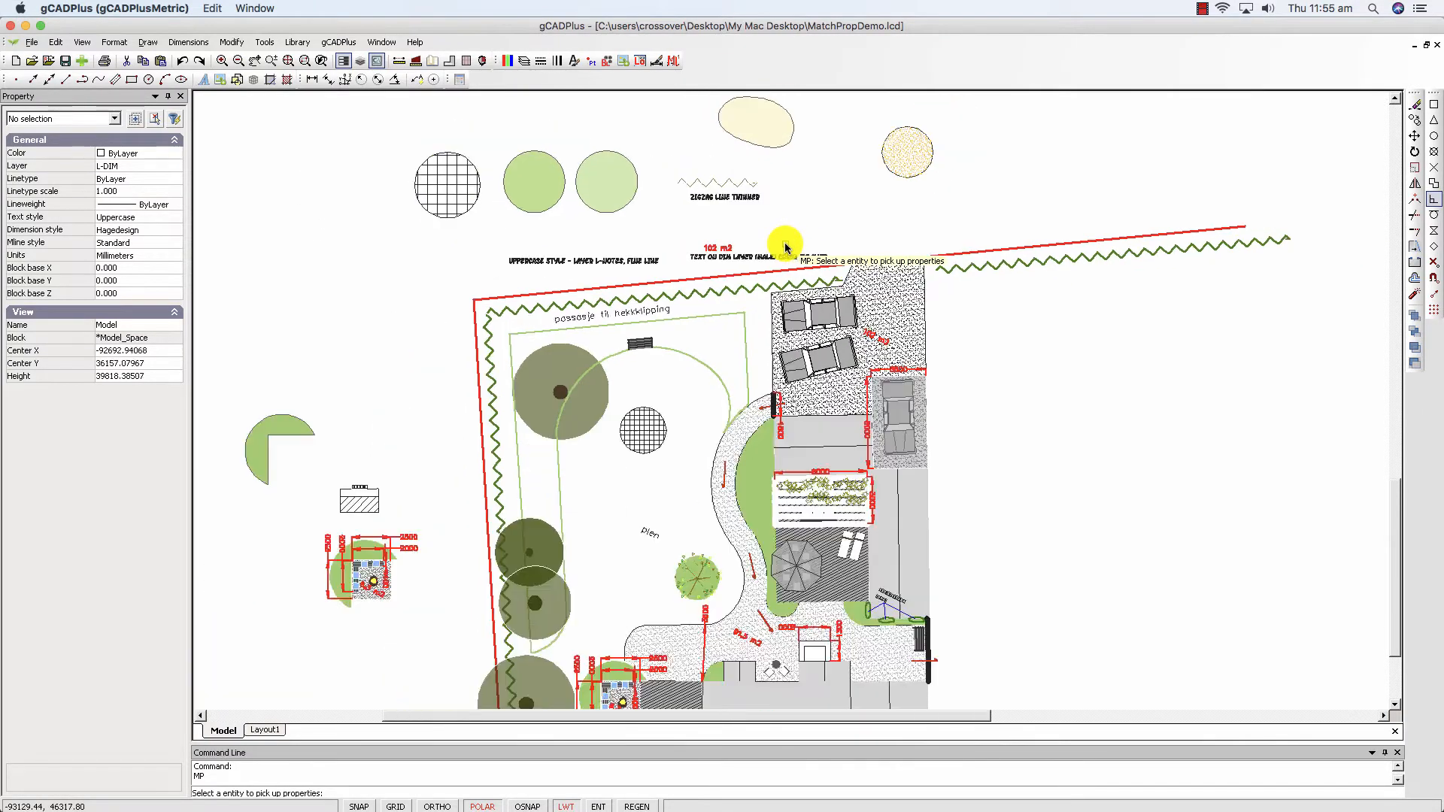
pyautogui.scroll(-1, 786, 247)
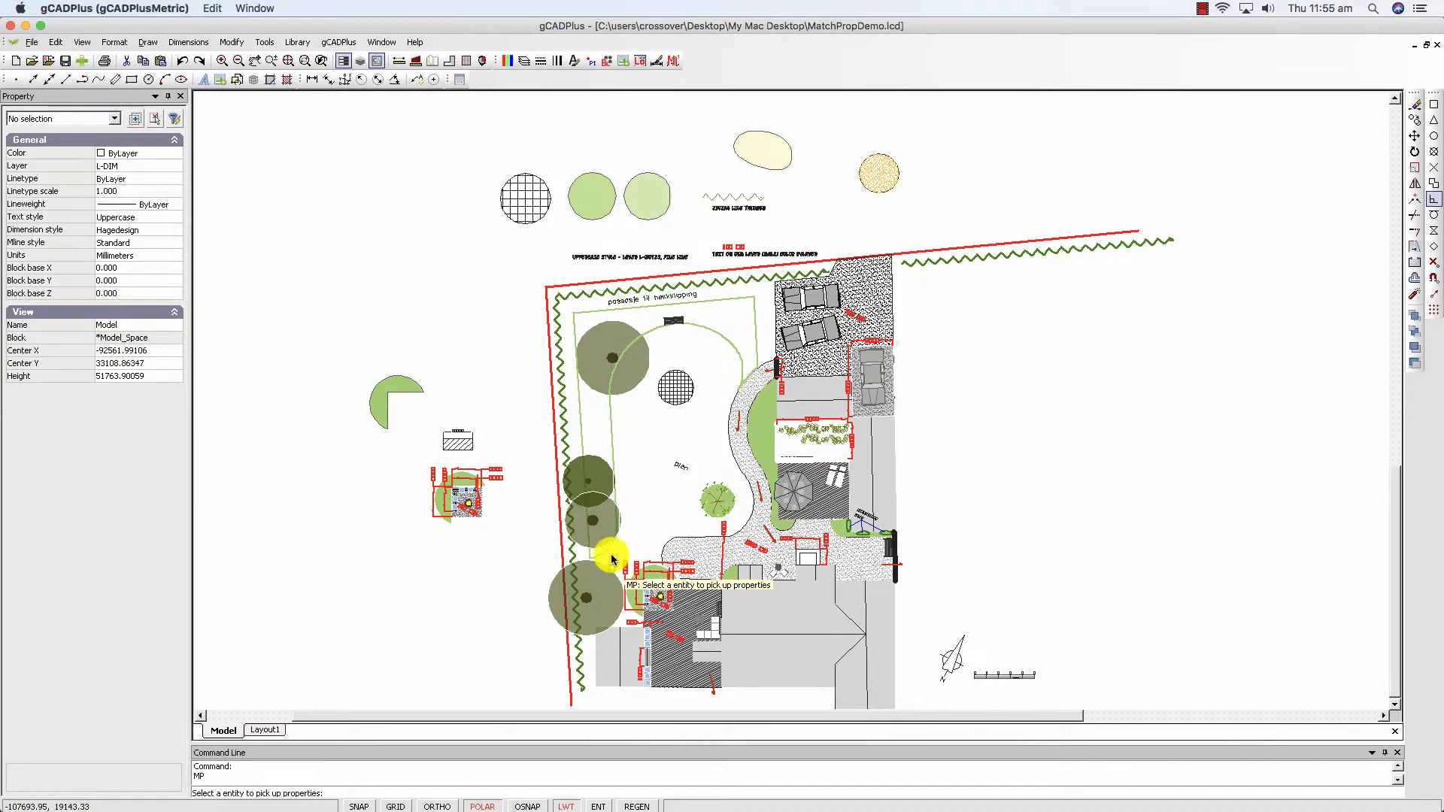
pyautogui.scroll(1, 609, 555)
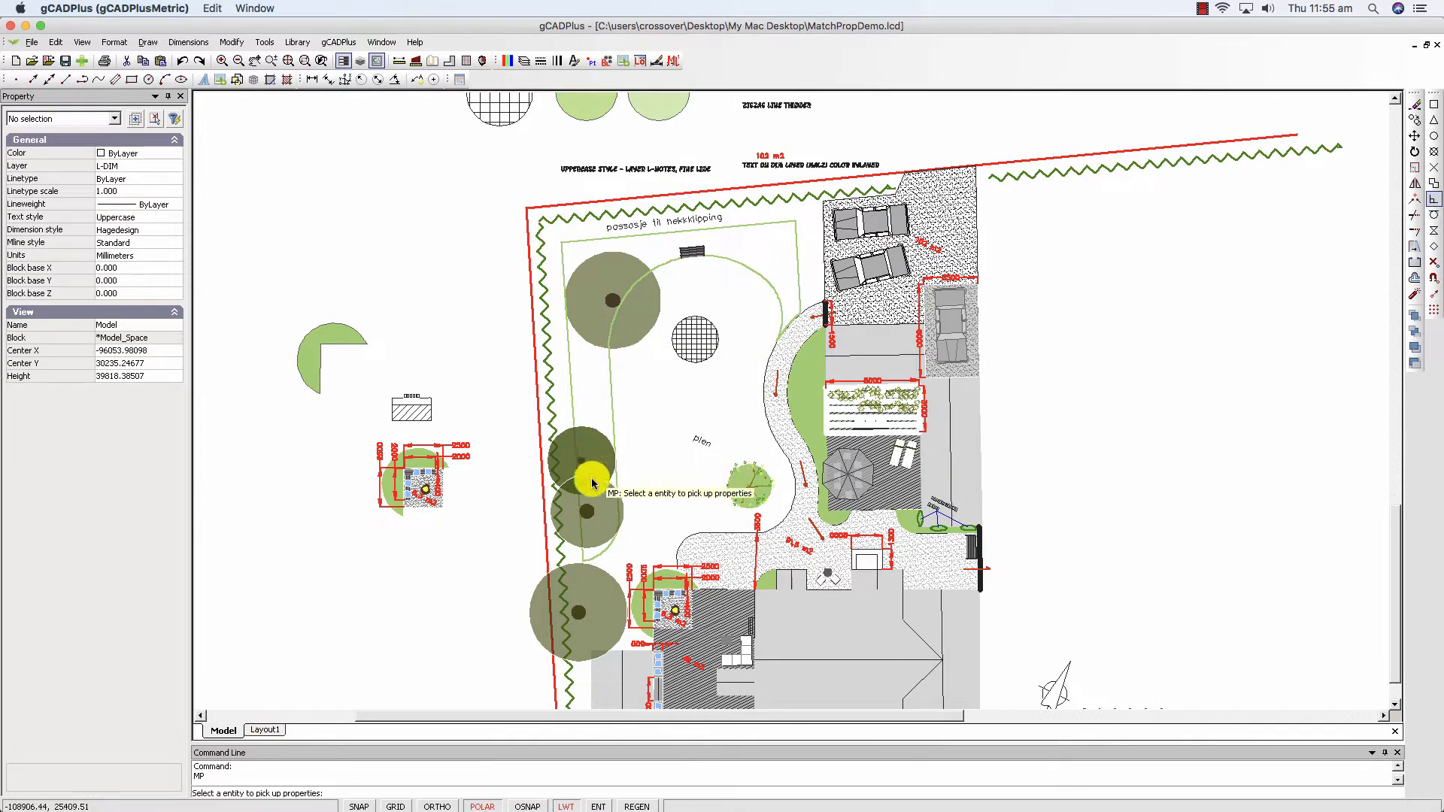
pyautogui.scroll(3, 592, 458)
pyautogui.scroll(-3, 590, 439)
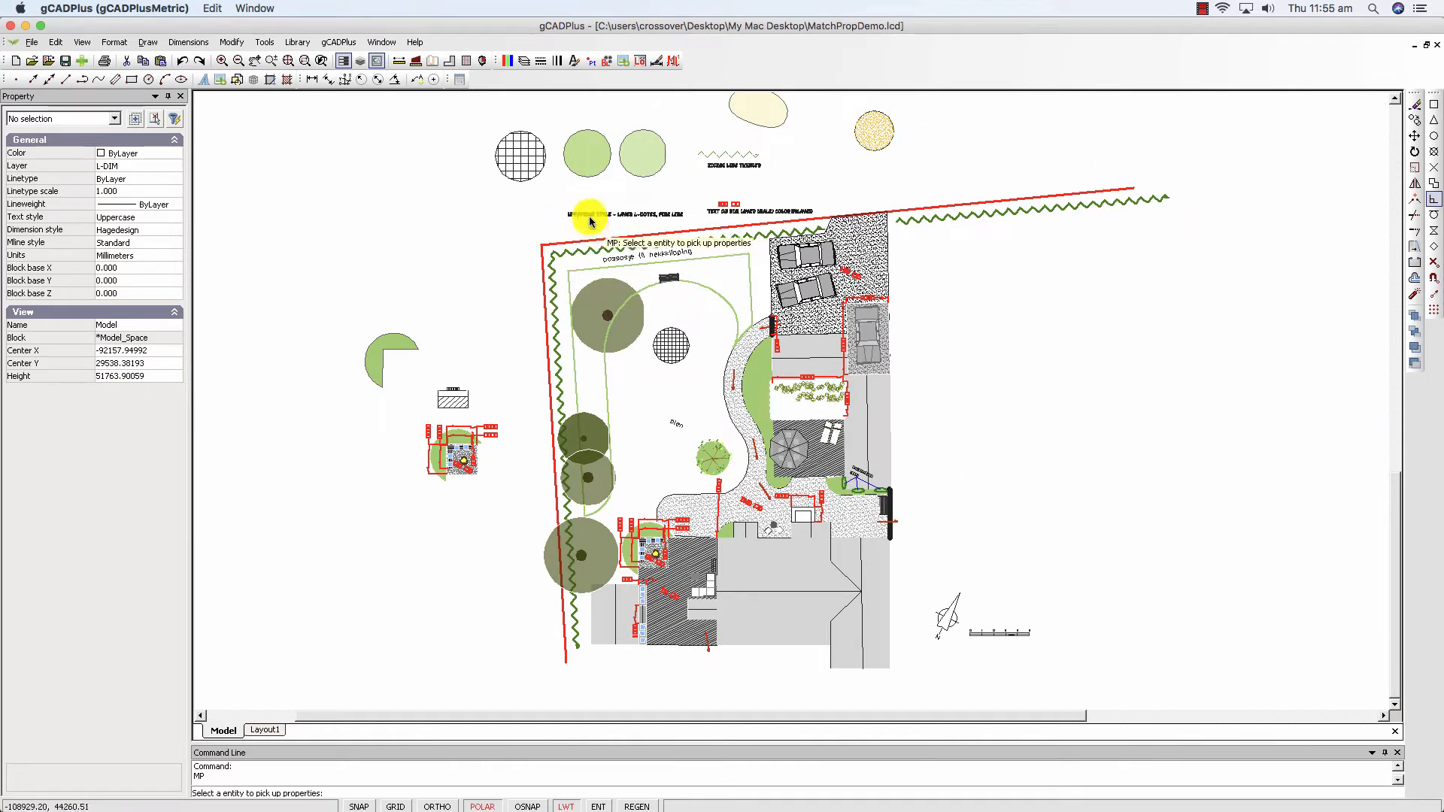
pyautogui.click(595, 170)
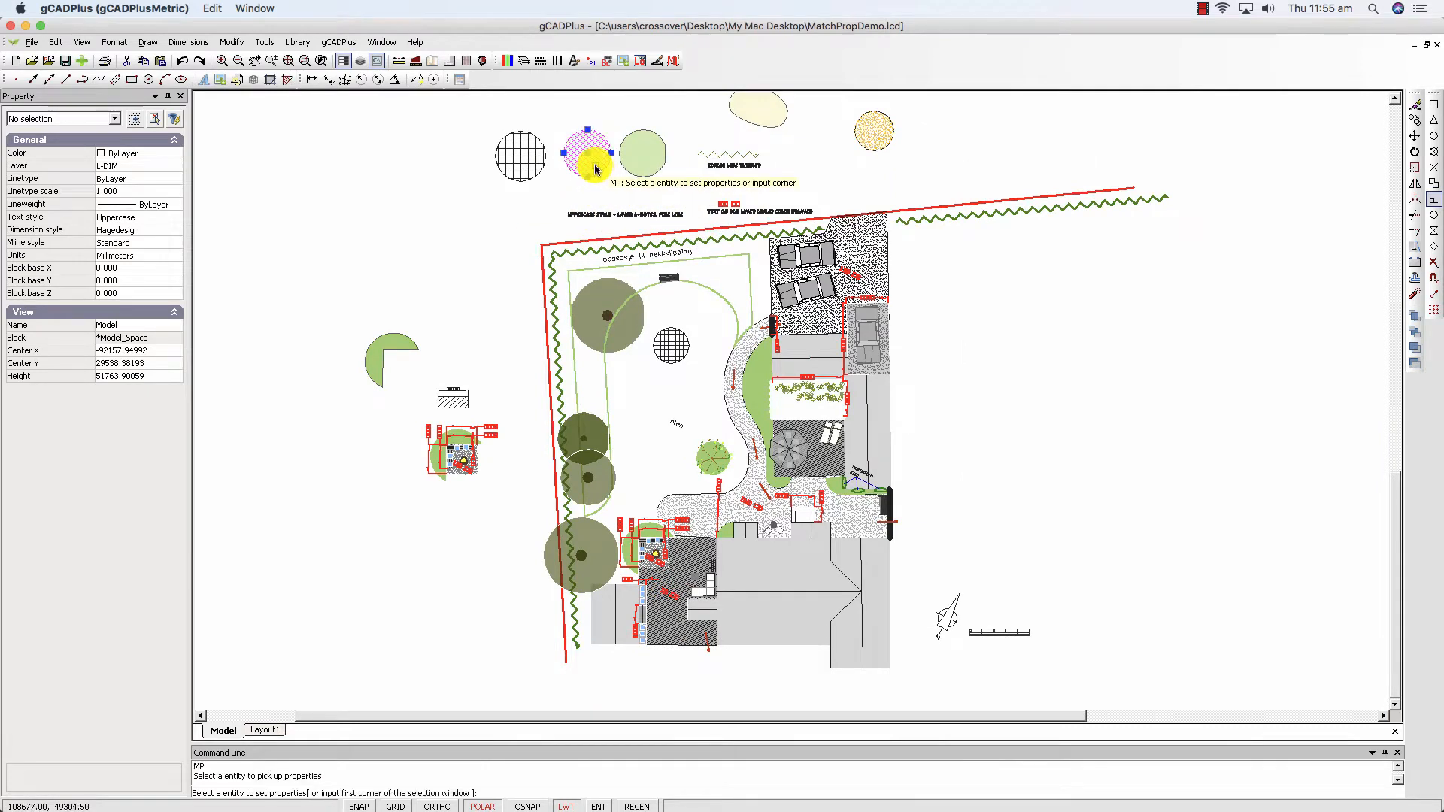
pyautogui.click(599, 428)
pyautogui.click(589, 476)
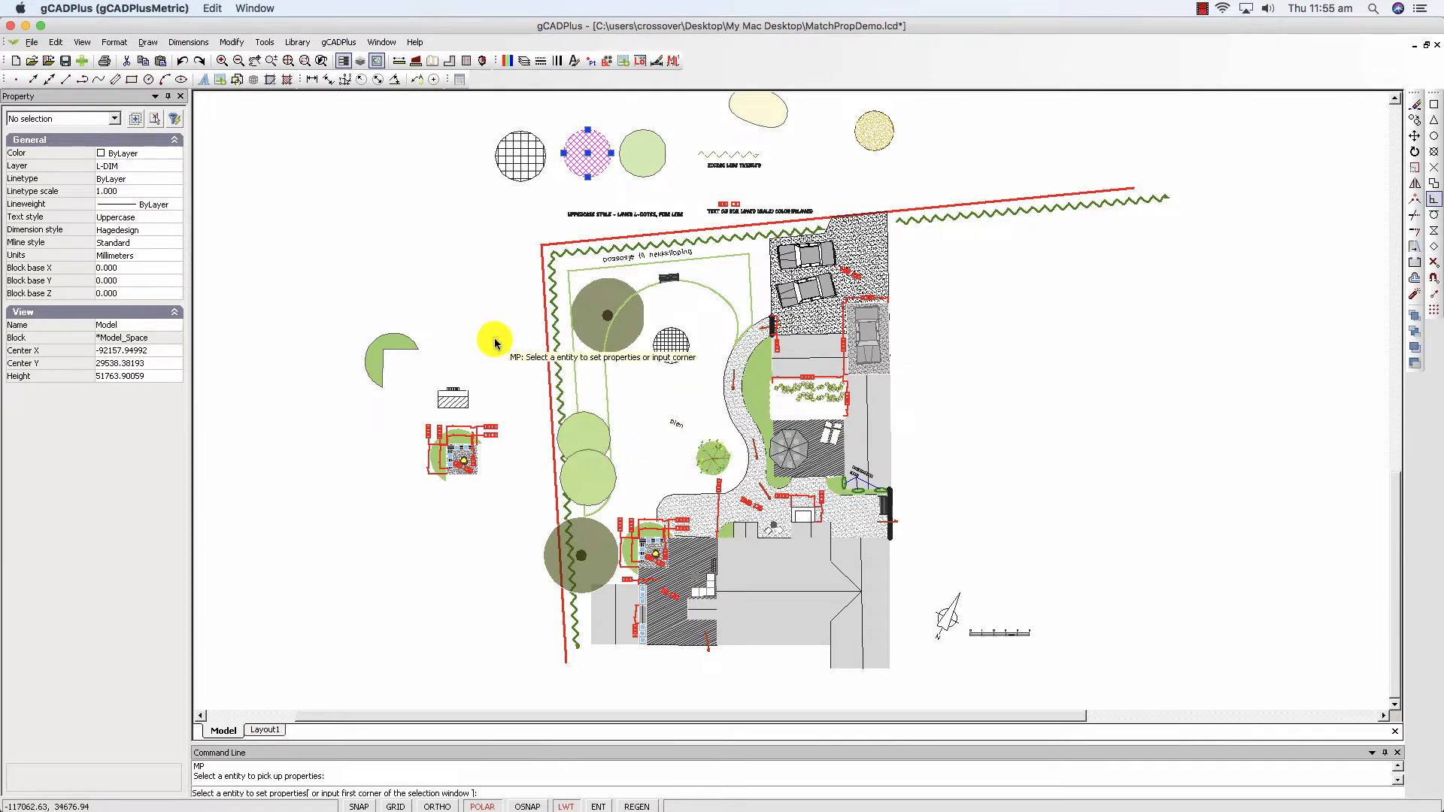
pyautogui.press('Return')
# Send the two overlapping green tree circles to the back of the draw order so their trunks show
pyautogui.scroll(5, 613, 484)
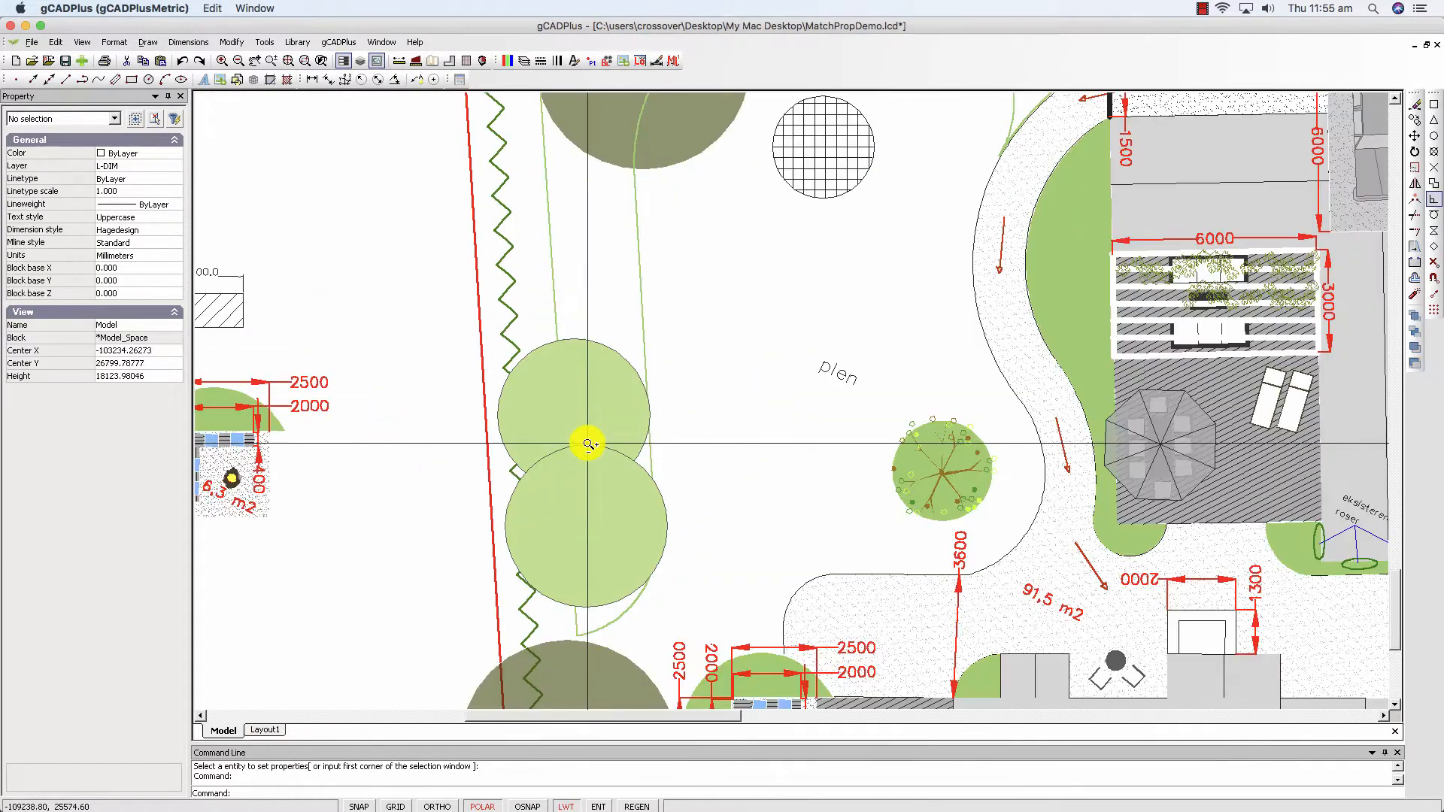
pyautogui.click(596, 410)
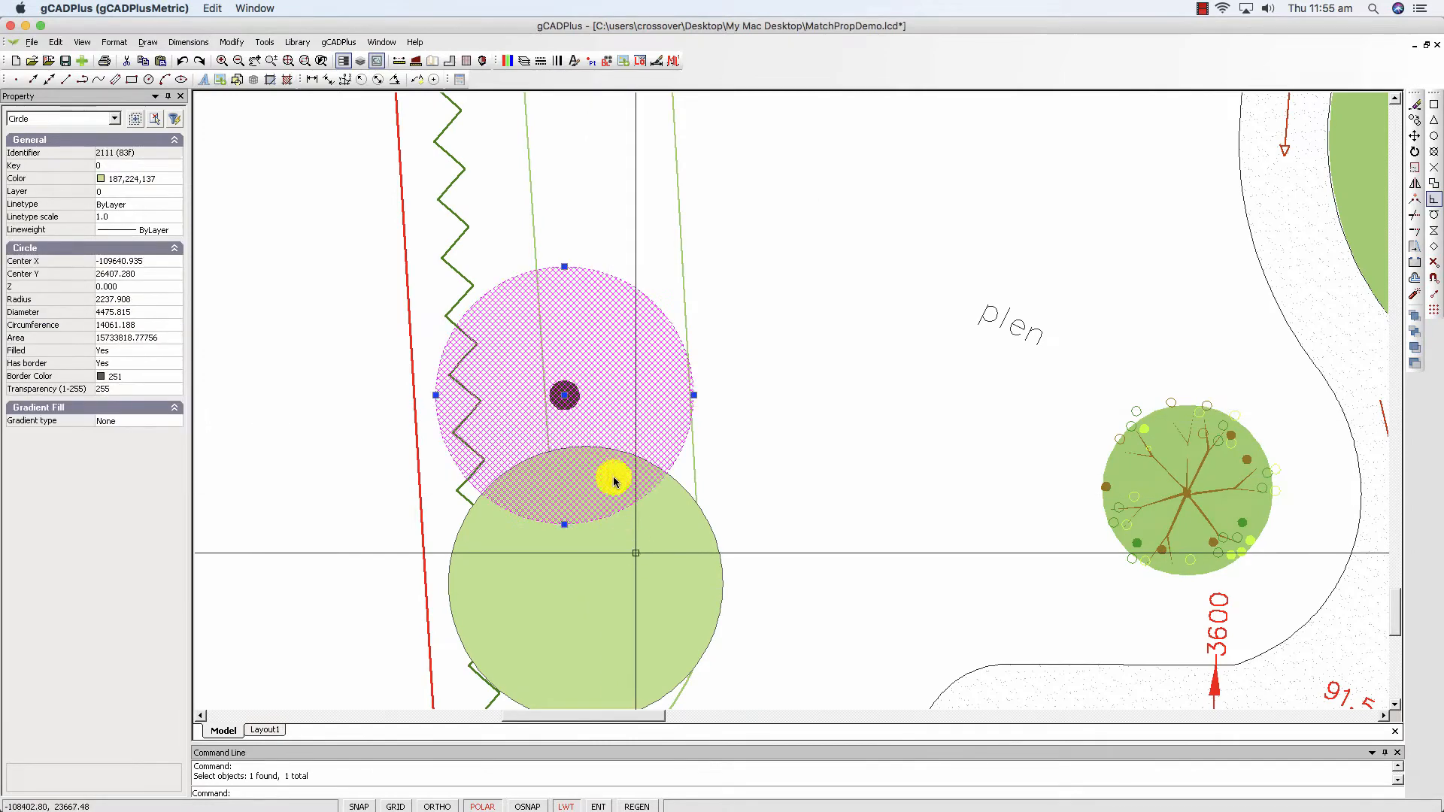
pyautogui.click(652, 577)
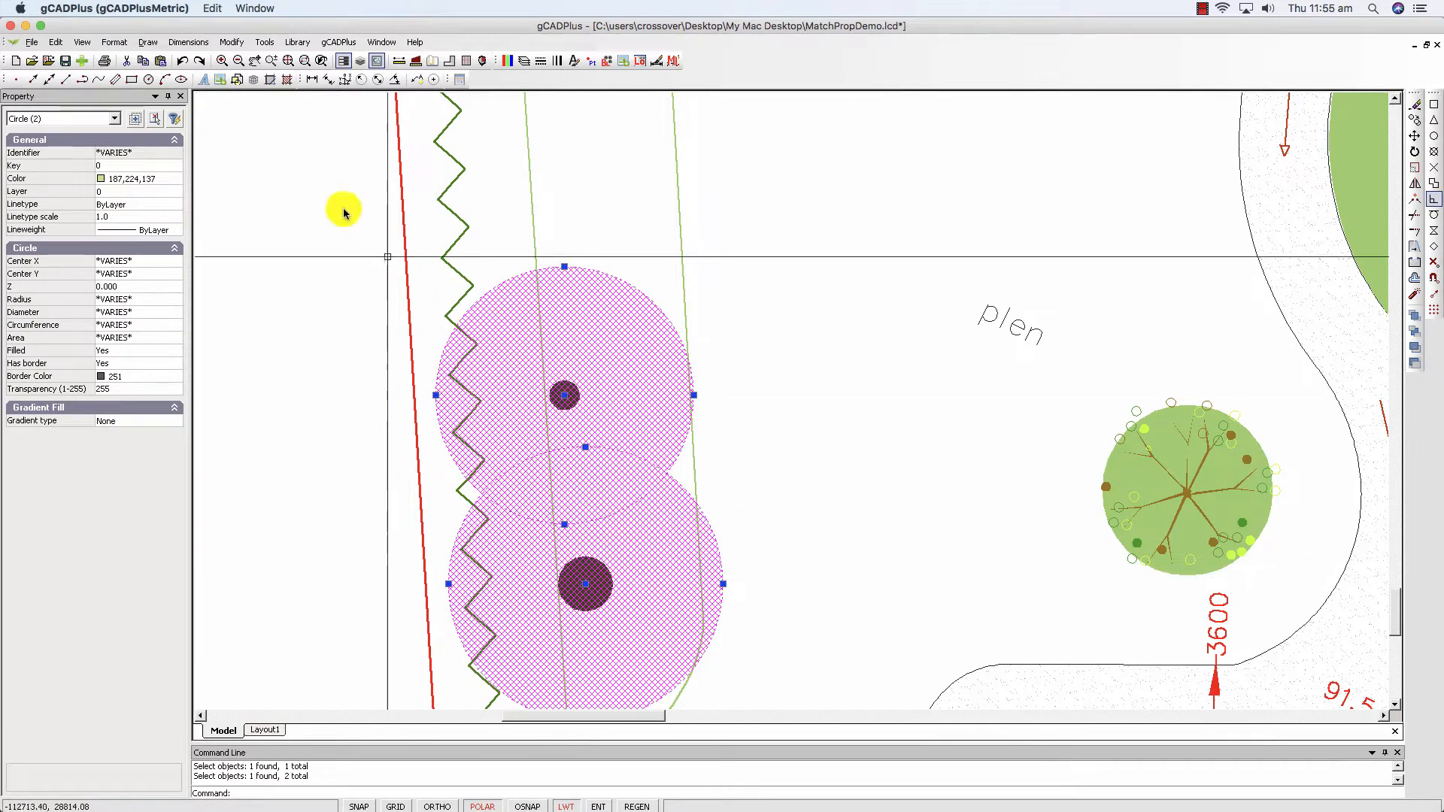
pyautogui.click(268, 45)
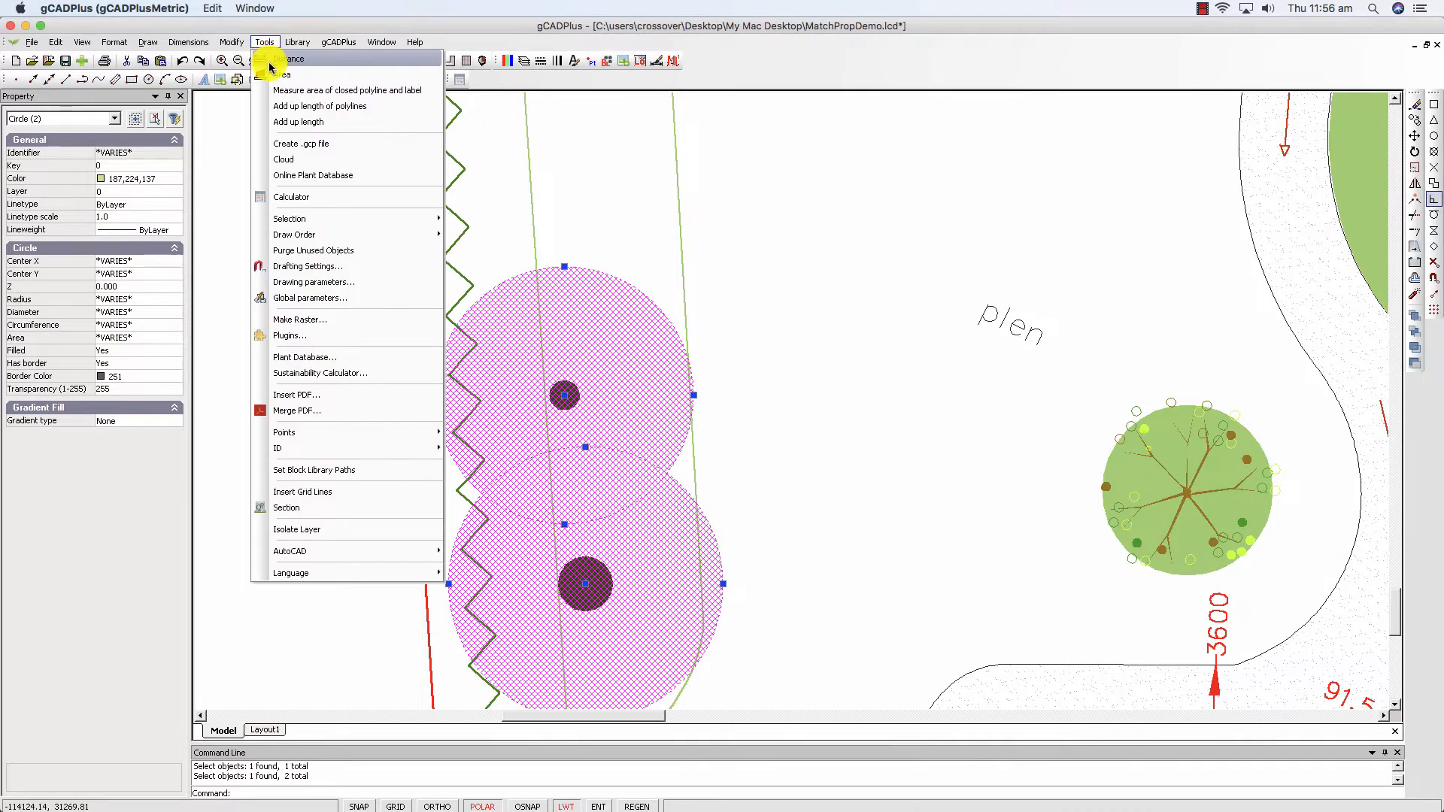
pyautogui.moveTo(382, 234)
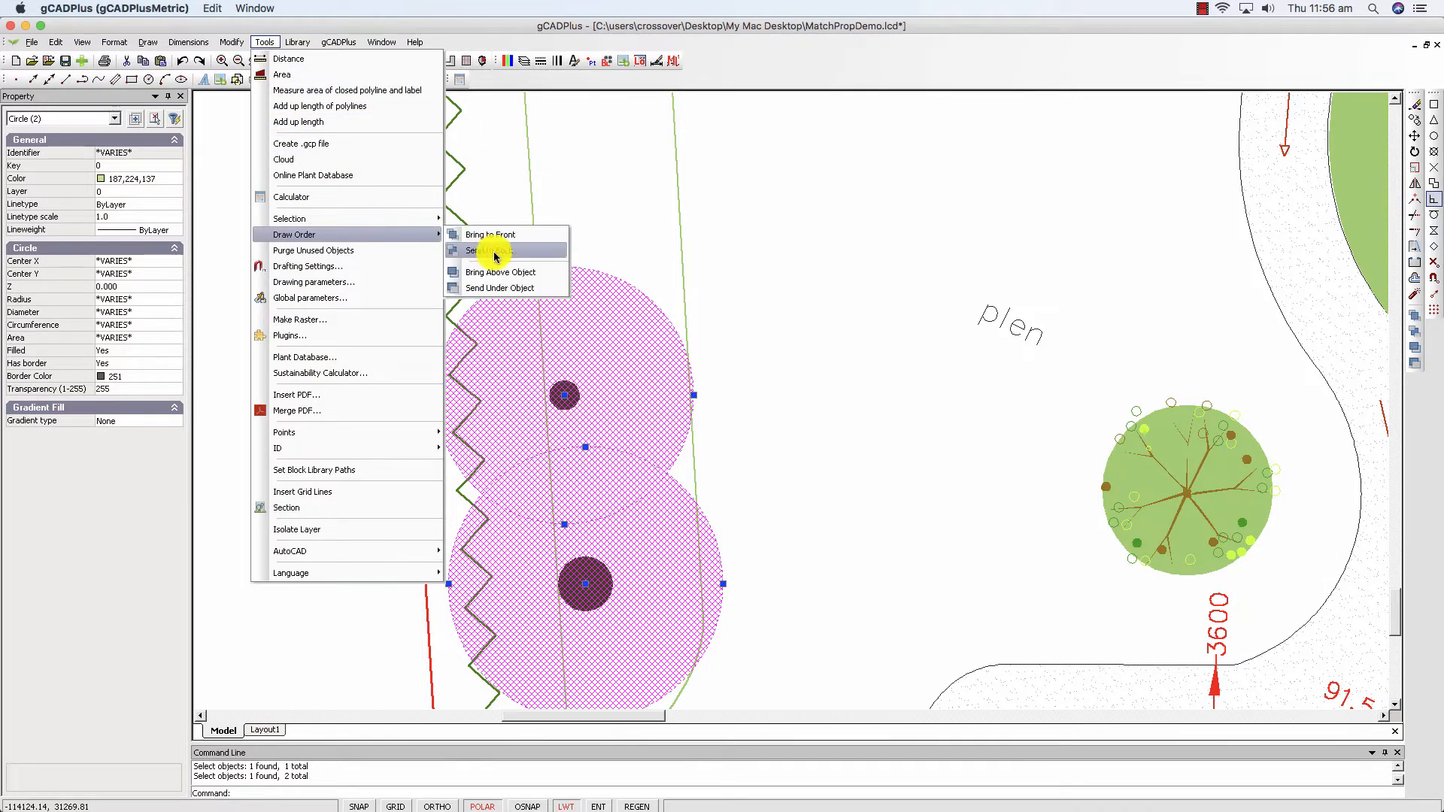
pyautogui.click(460, 249)
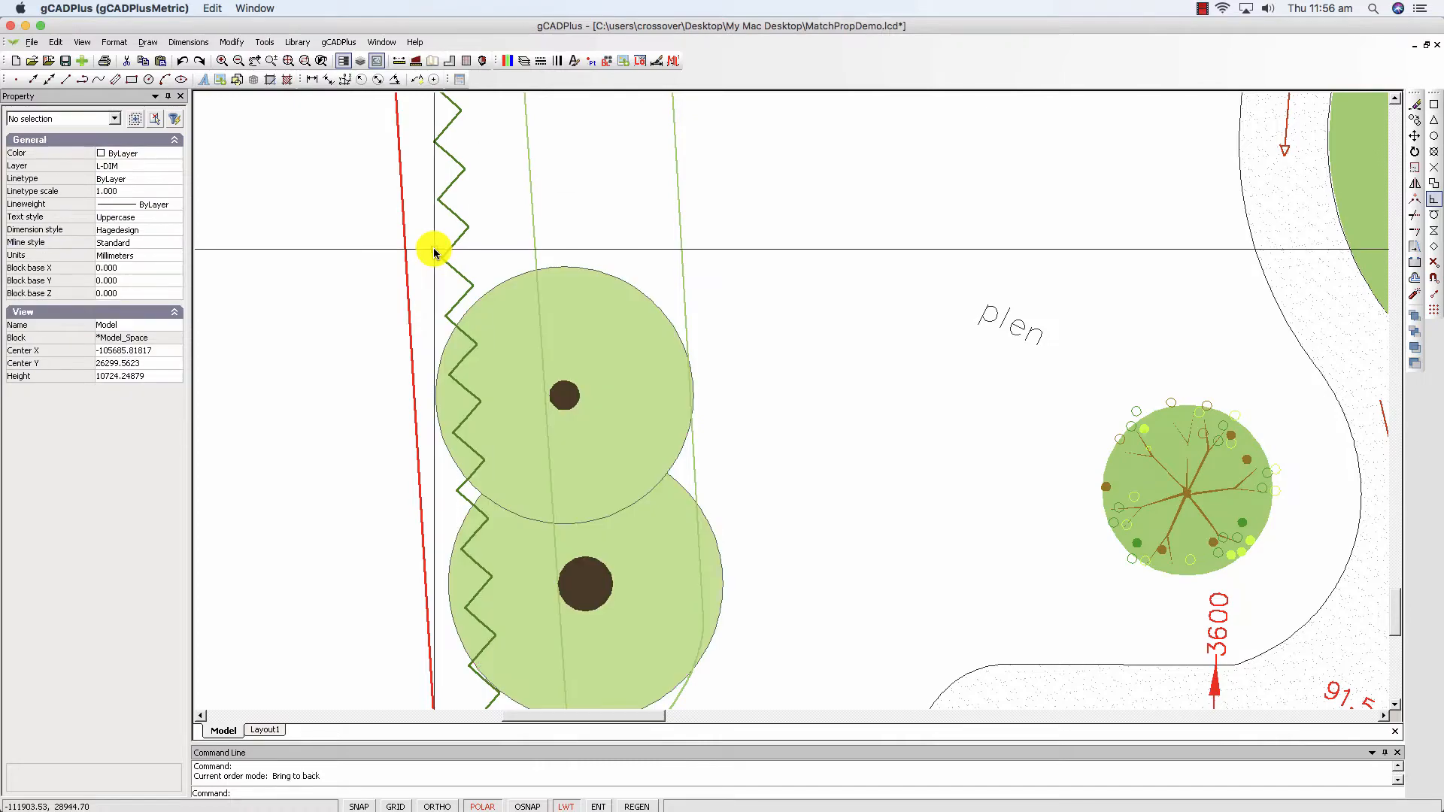
# Match the lighter green sample circle's properties onto the large tree near the garden's upper-left corner, and inspect the sample's transparency
pyautogui.scroll(-5, 434, 252)
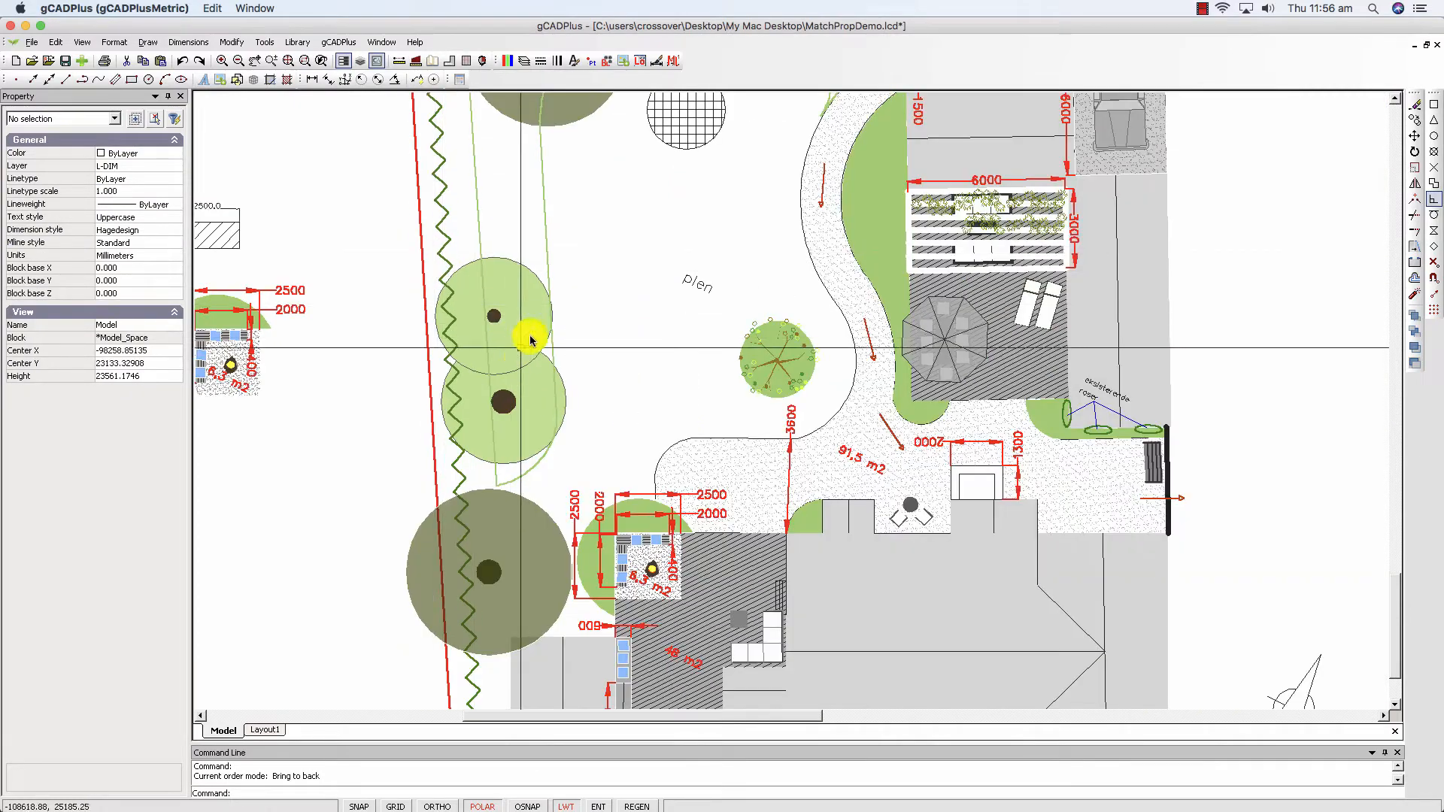
pyautogui.scroll(-2, 494, 421)
pyautogui.scroll(-1, 493, 429)
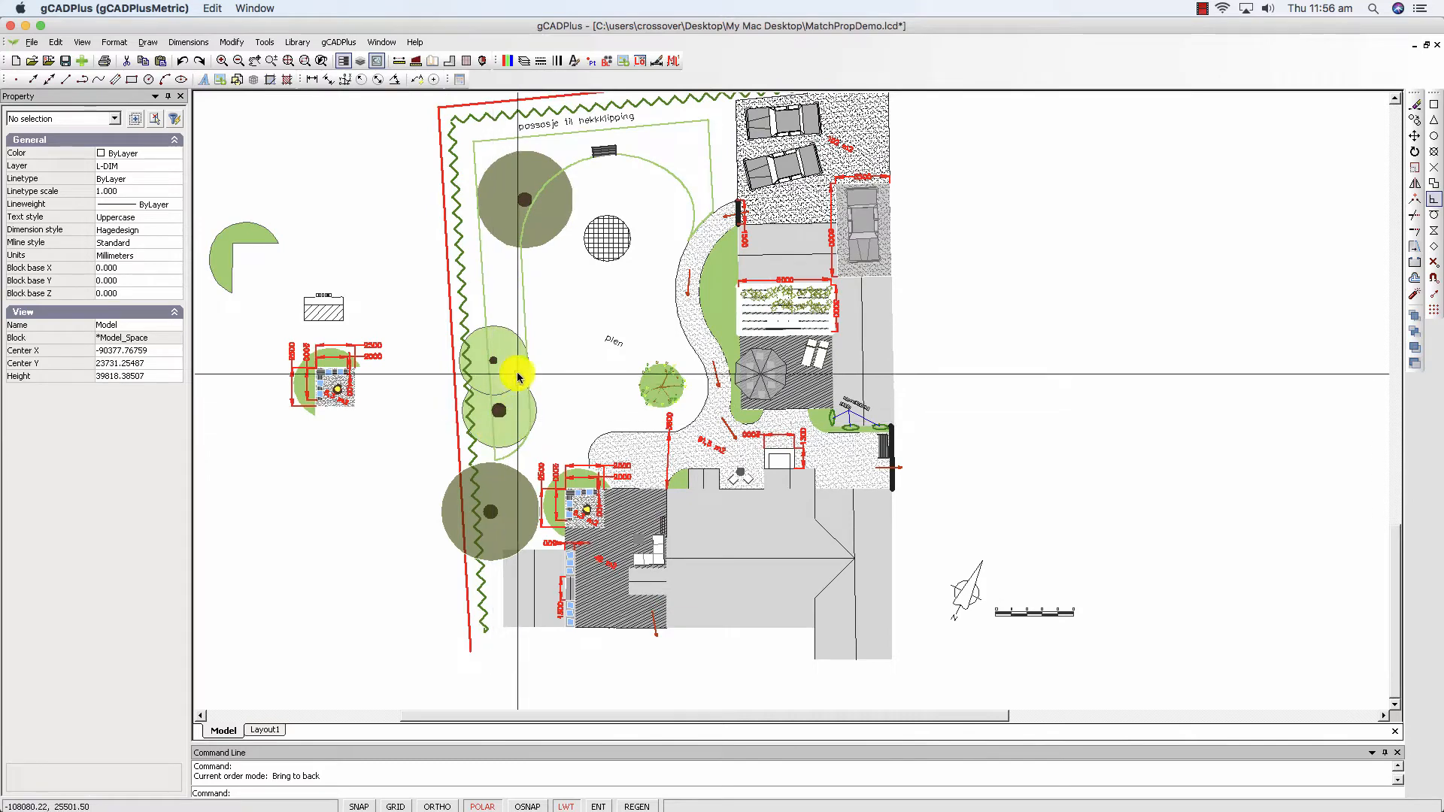
pyautogui.moveTo(534, 287); pyautogui.dragTo(532, 347, button='middle')
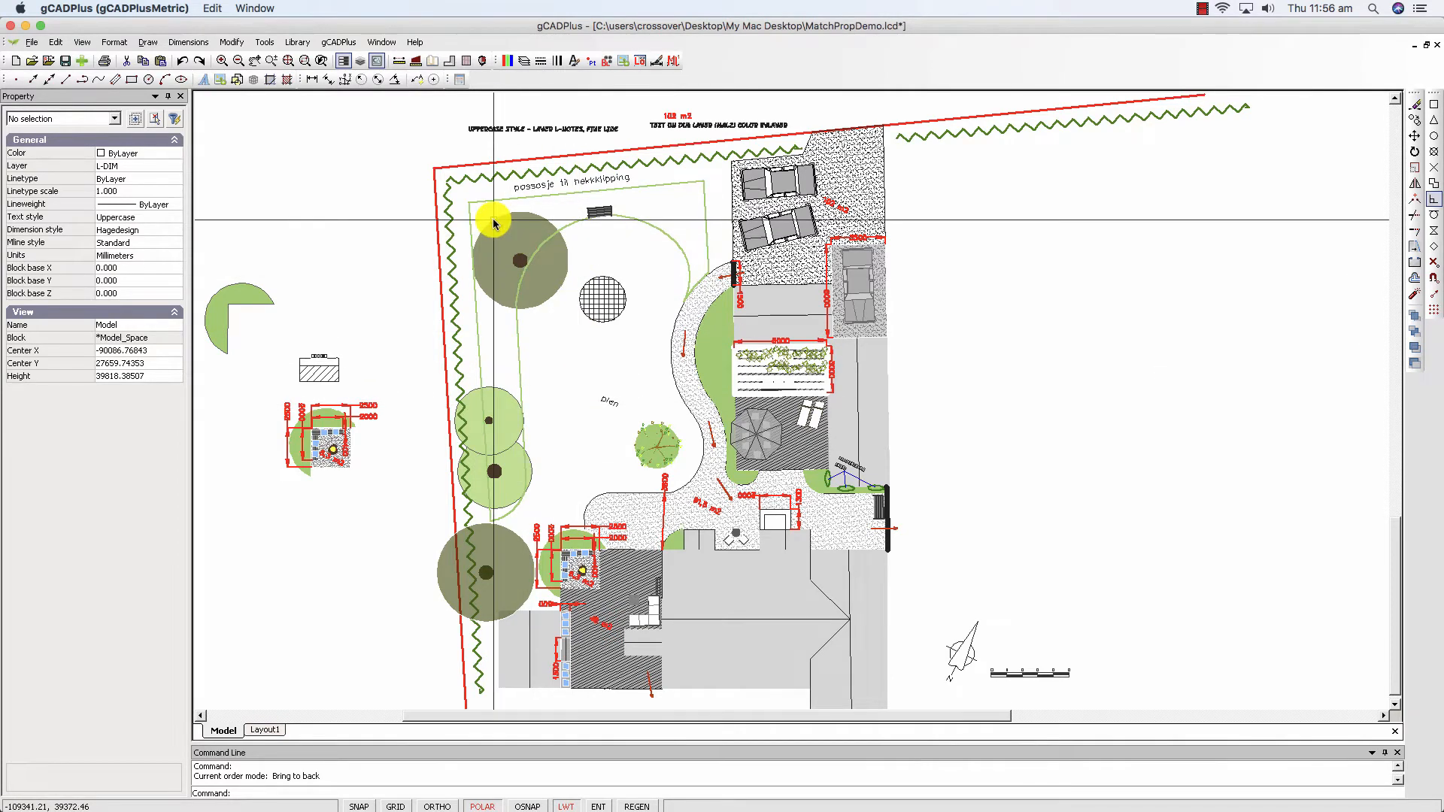
pyautogui.moveTo(494, 216); pyautogui.dragTo(477, 323, button='middle')
pyautogui.scroll(-2, 479, 325)
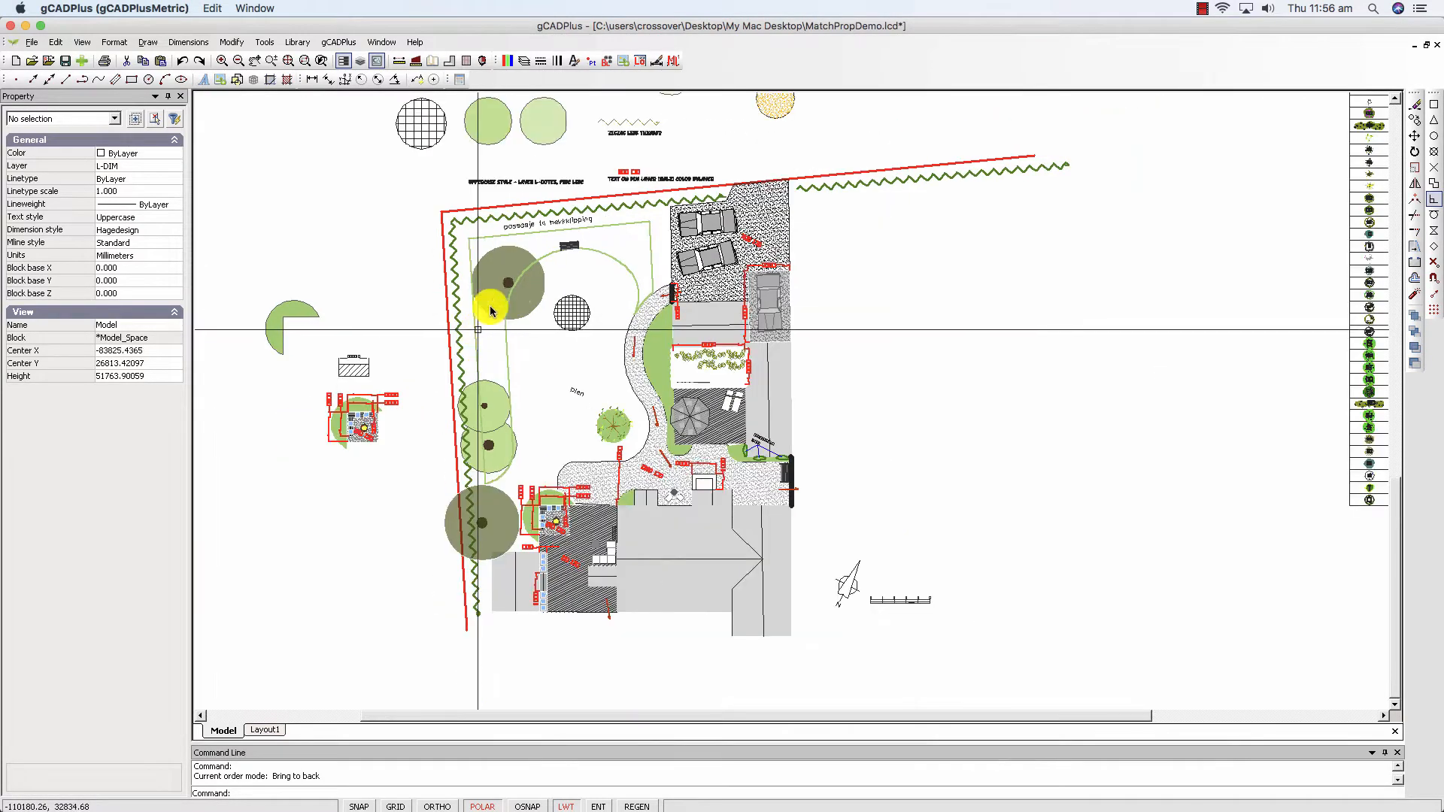
pyautogui.rightClick(569, 160)
pyautogui.click(601, 188)
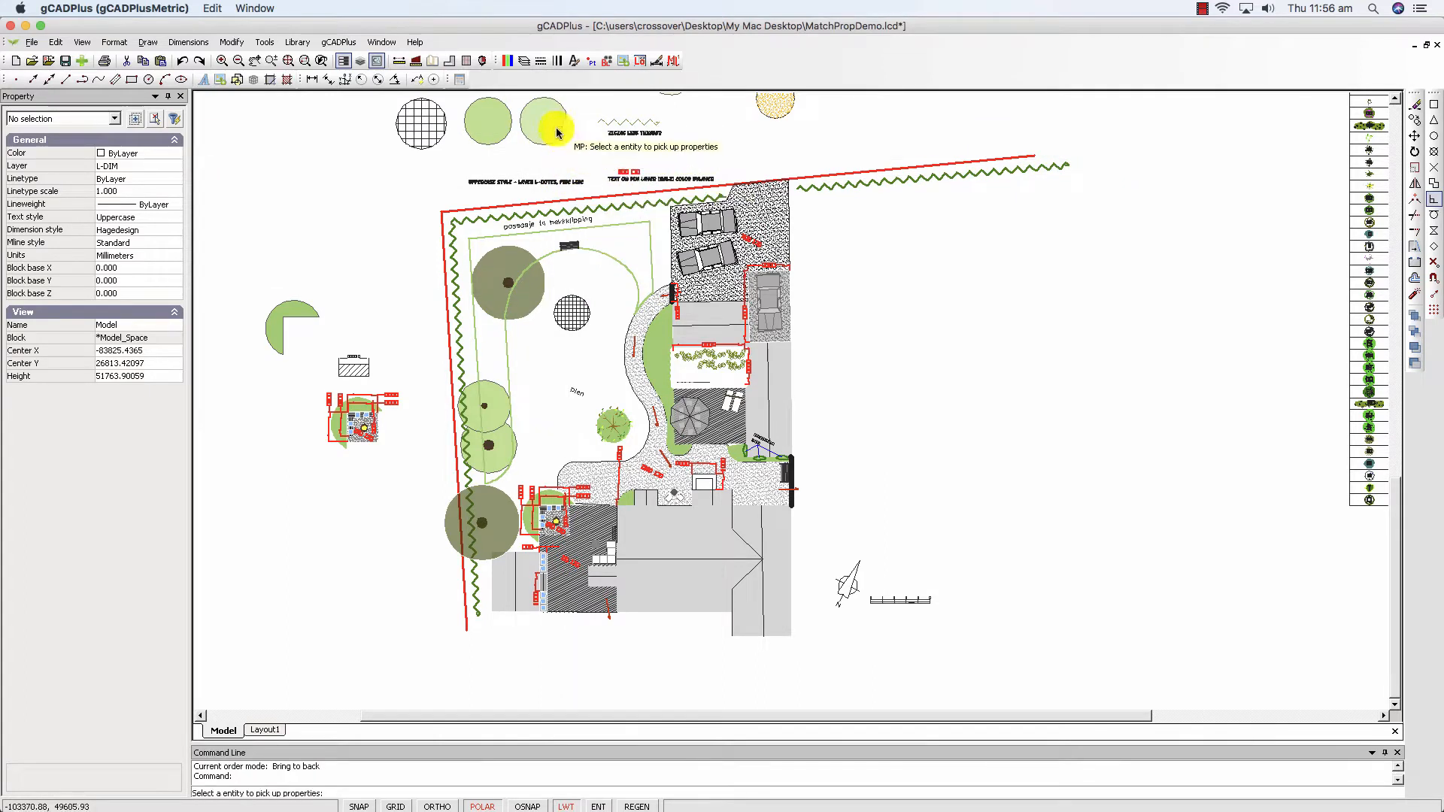
pyautogui.click(547, 123)
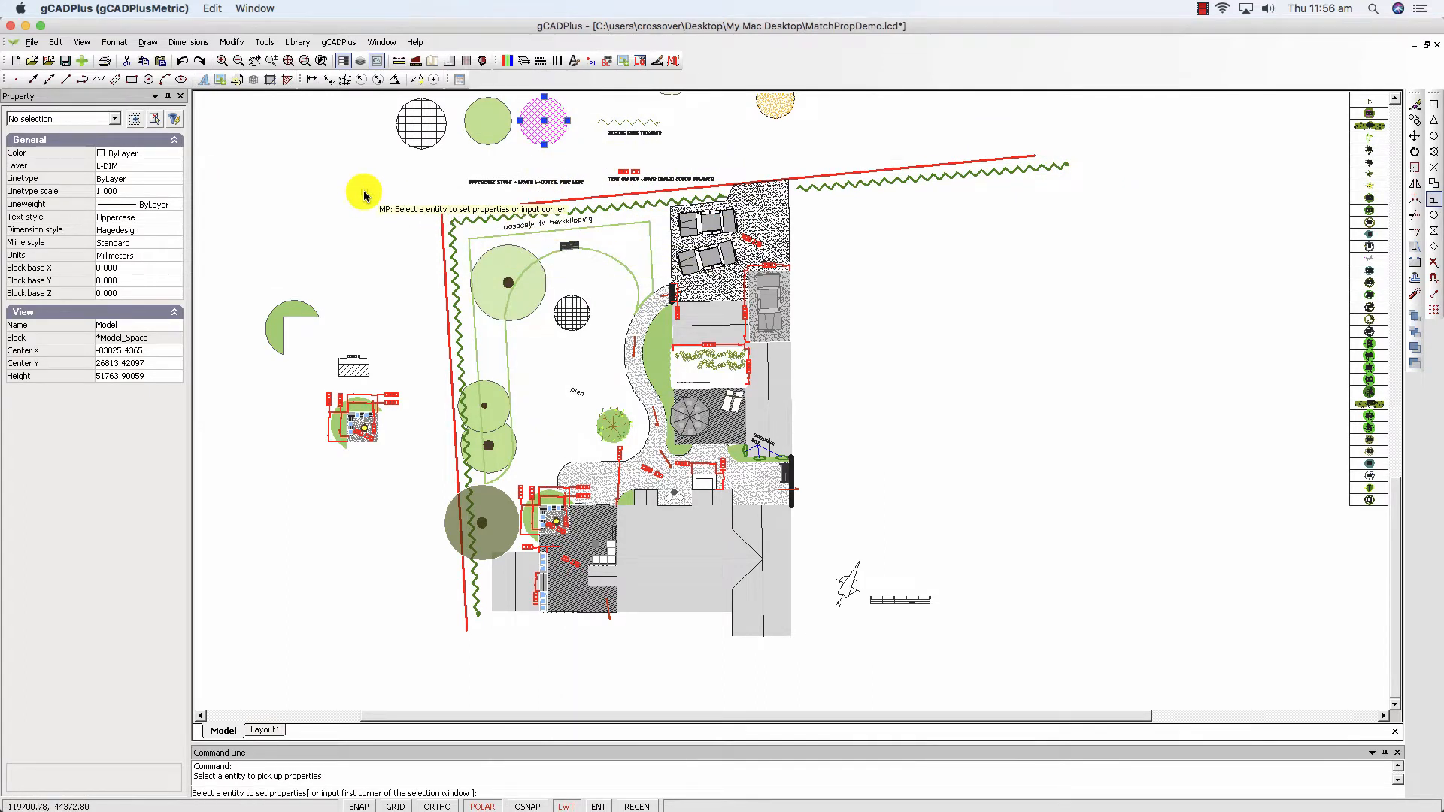
pyautogui.press('Escape')
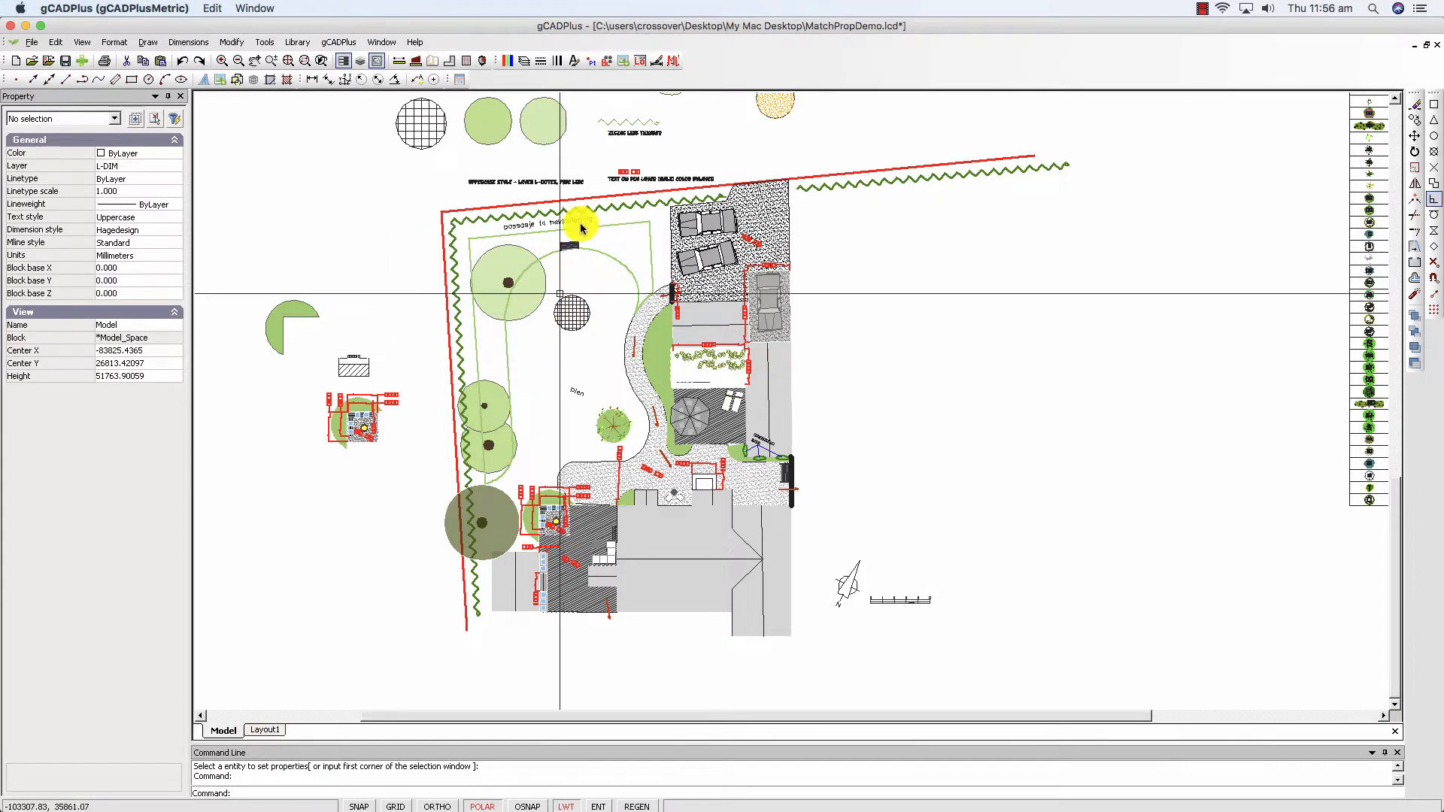
pyautogui.click(547, 133)
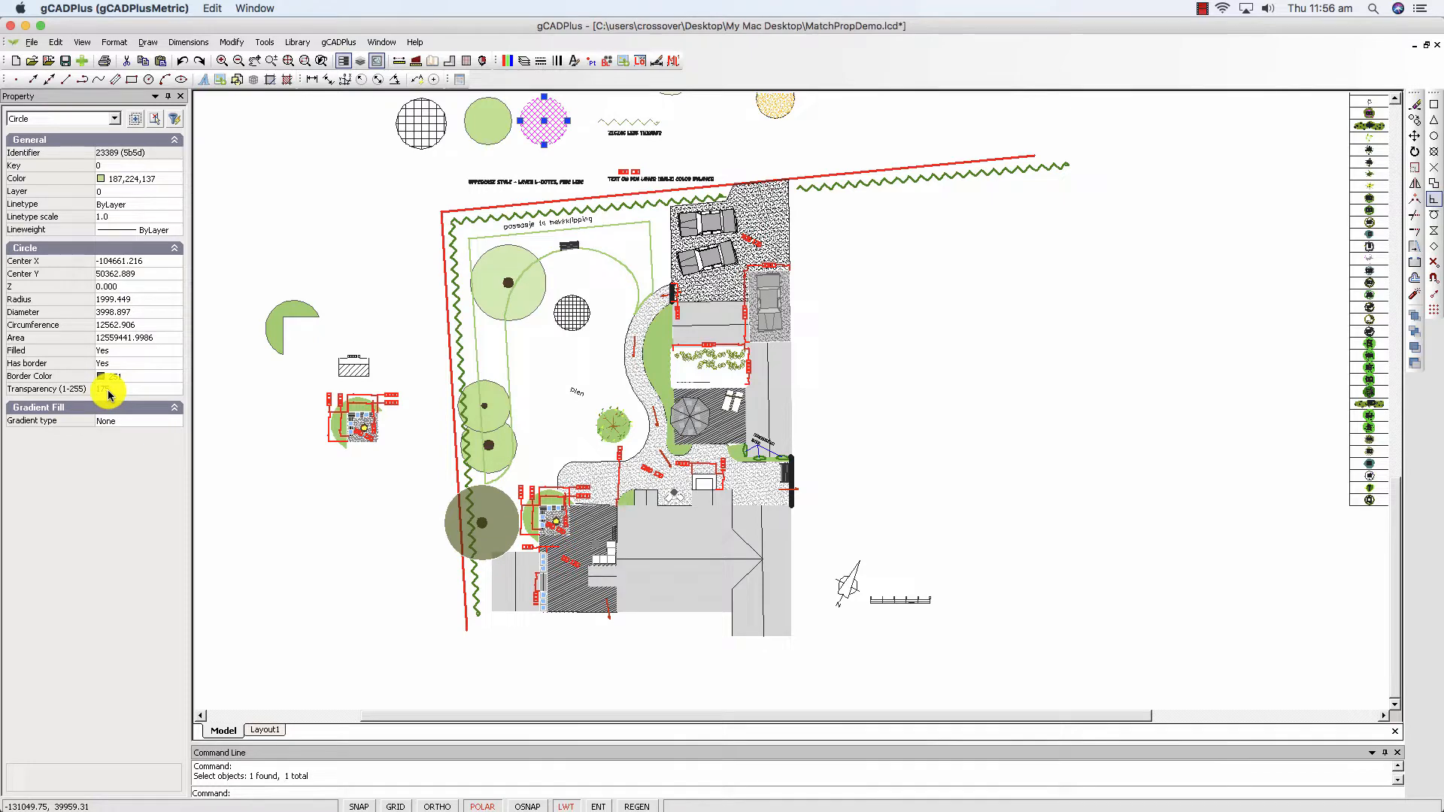
pyautogui.press('Escape')
# Match the properties of the "Uppercase style - layer L-Notes, fine line" text onto the "passasje til hekkklipping" label, and inspect the label's properties
pyautogui.scroll(-2, 579, 141)
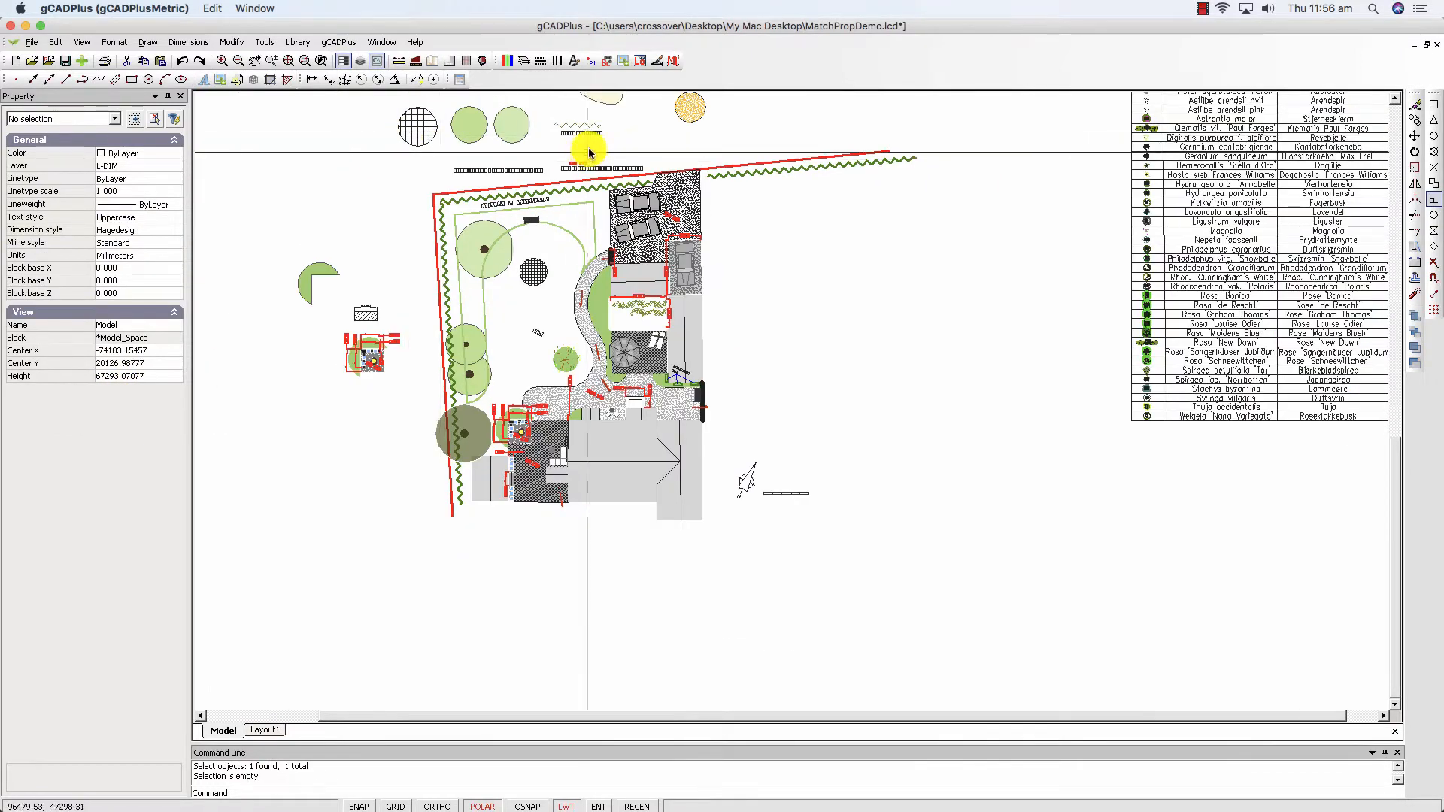
pyautogui.moveTo(542, 229); pyautogui.dragTo(534, 282, button='middle')
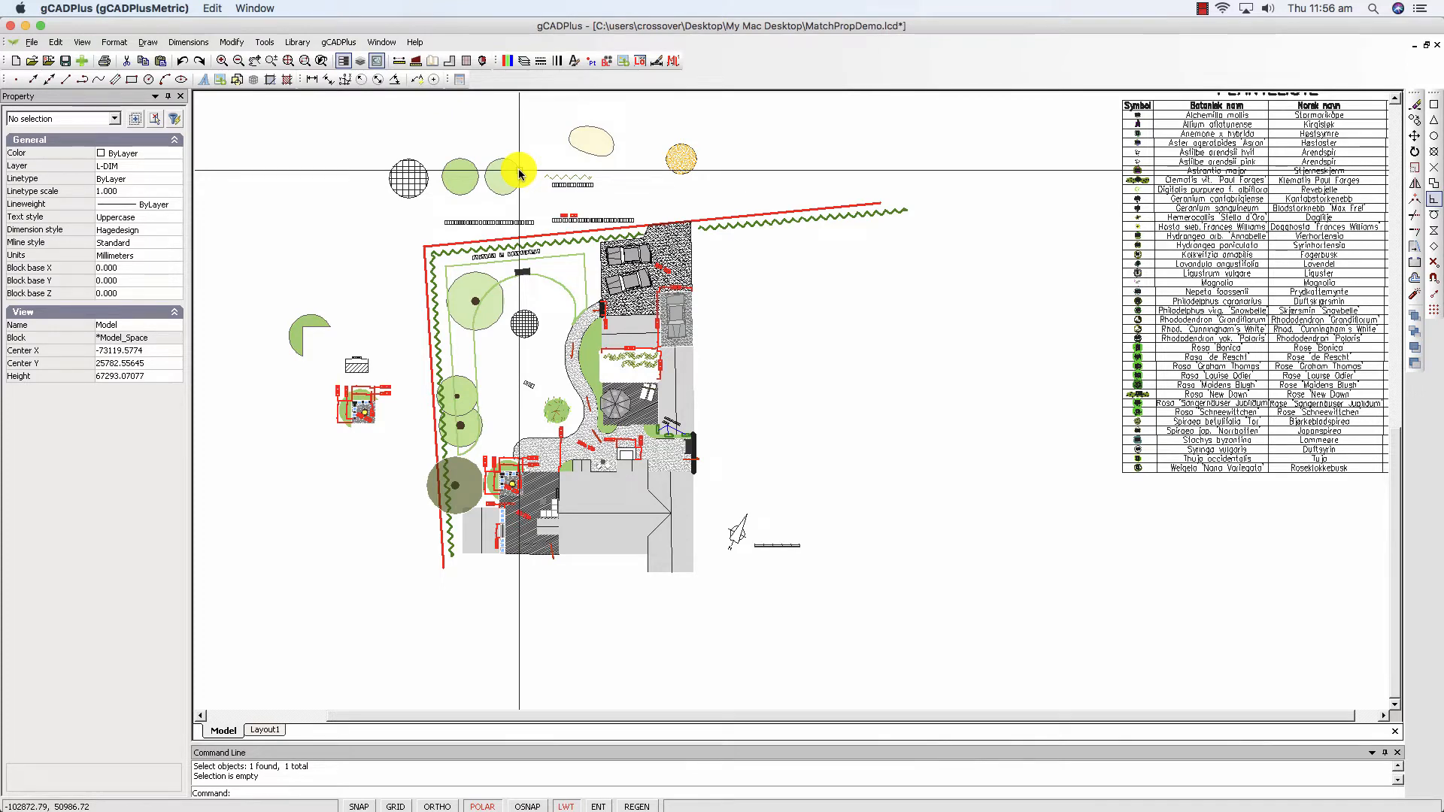
pyautogui.scroll(3, 496, 252)
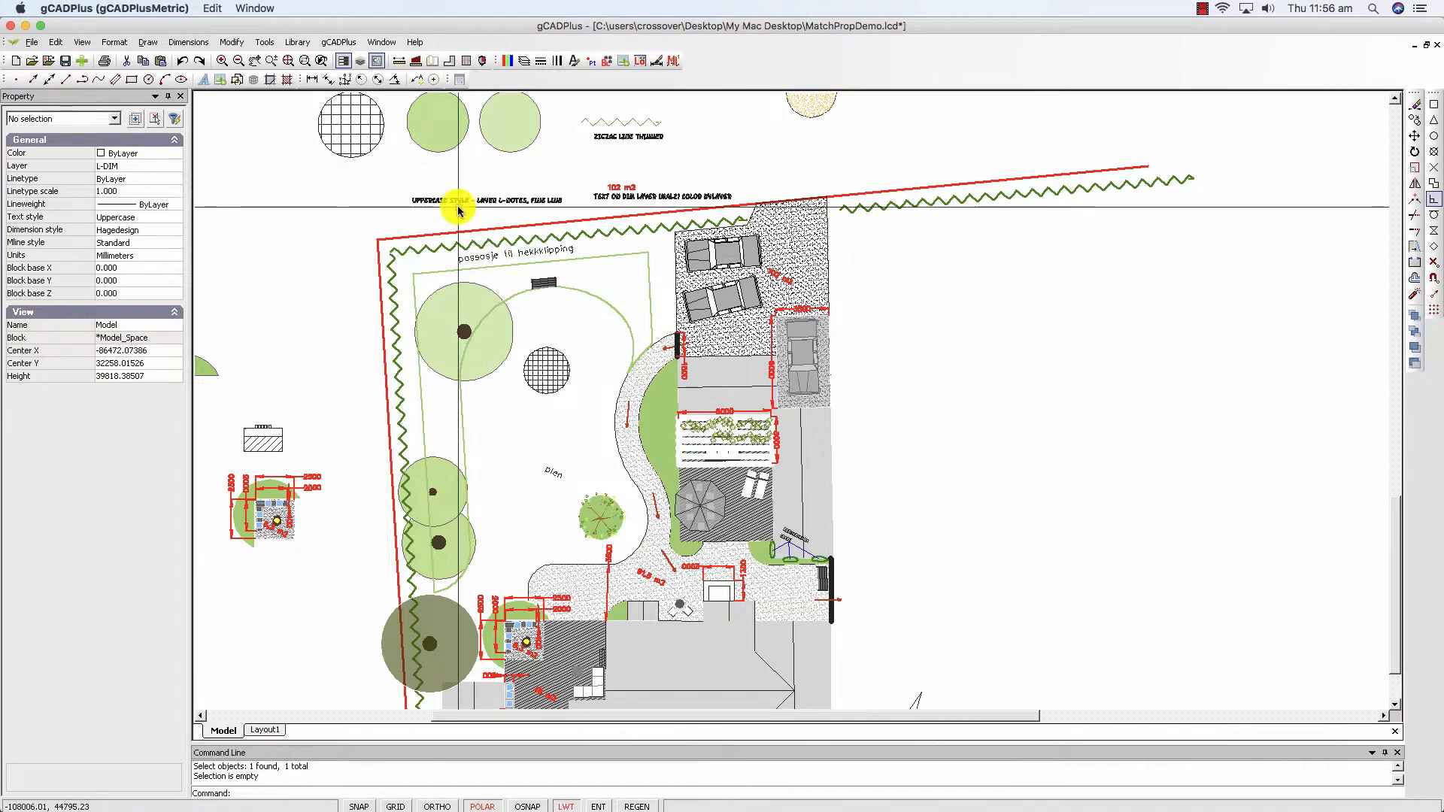
pyautogui.scroll(2, 459, 211)
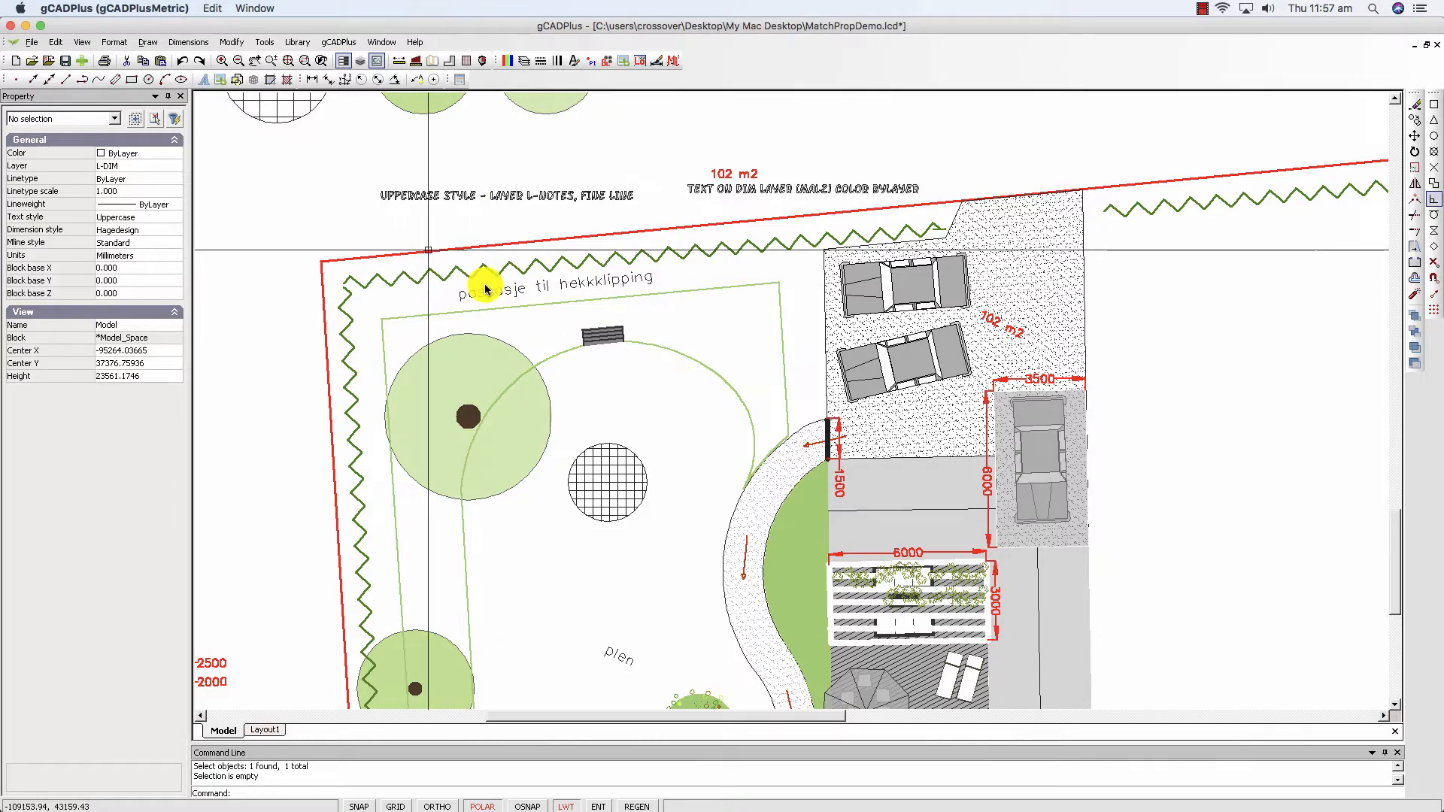
pyautogui.rightClick(427, 240)
pyautogui.click(447, 247)
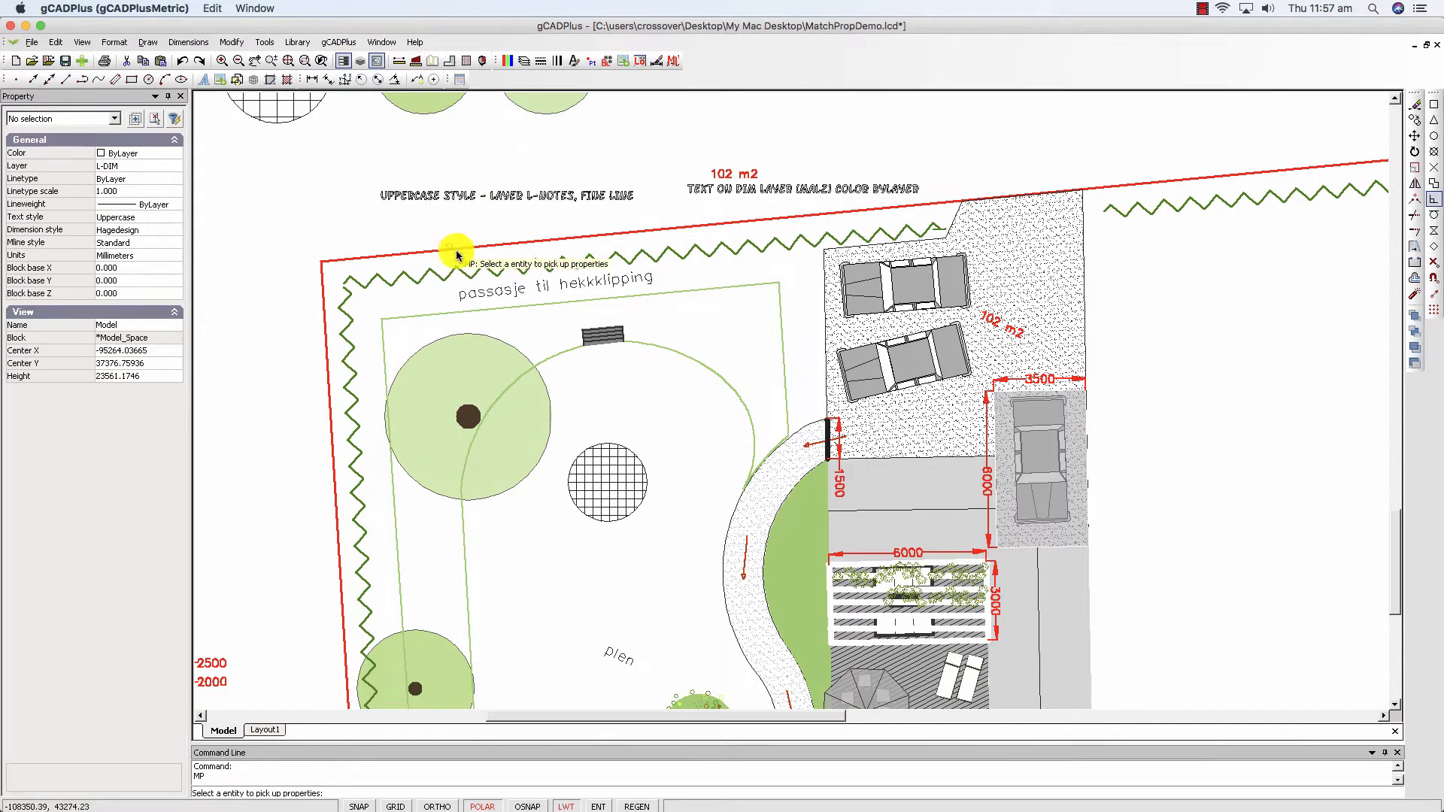
pyautogui.click(464, 202)
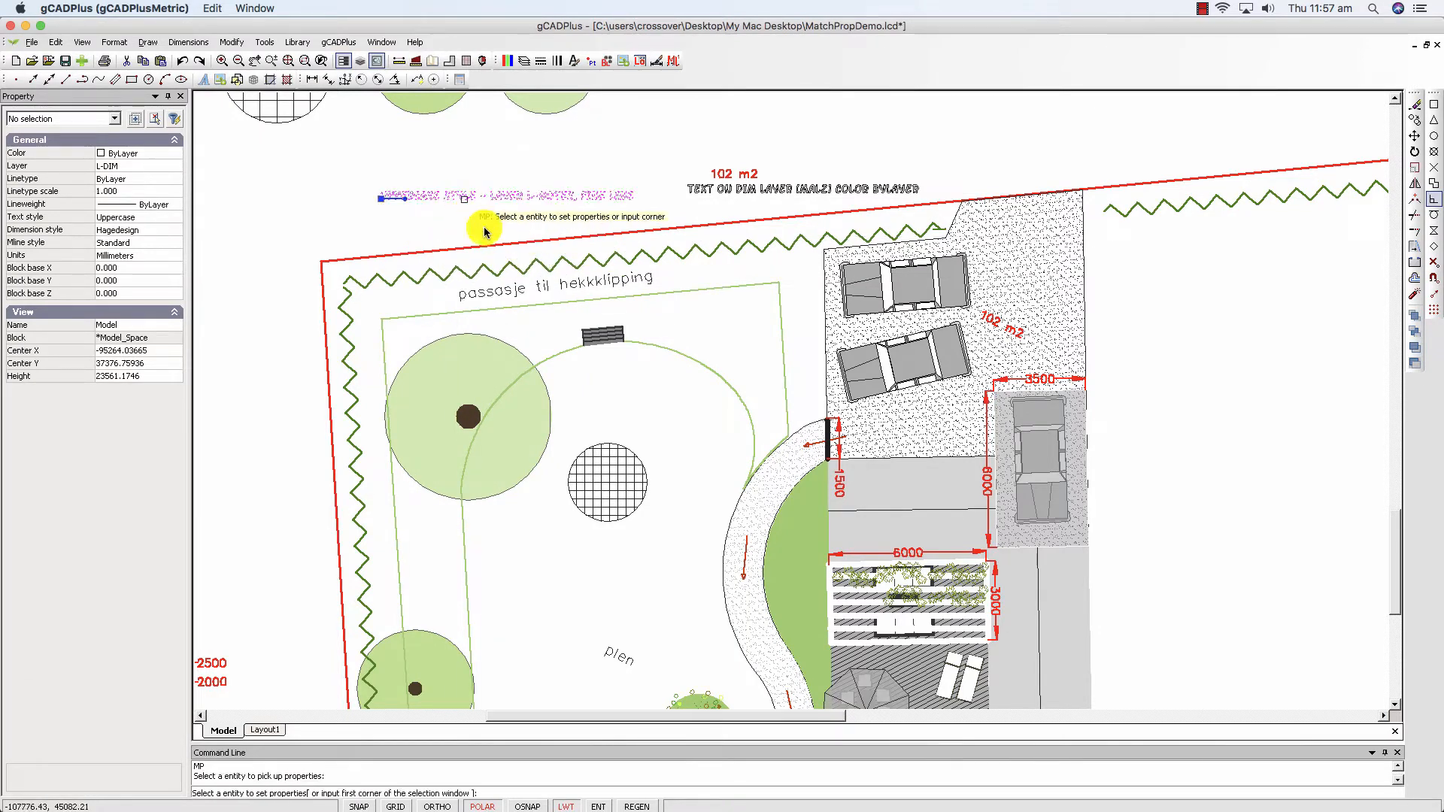
pyautogui.click(524, 295)
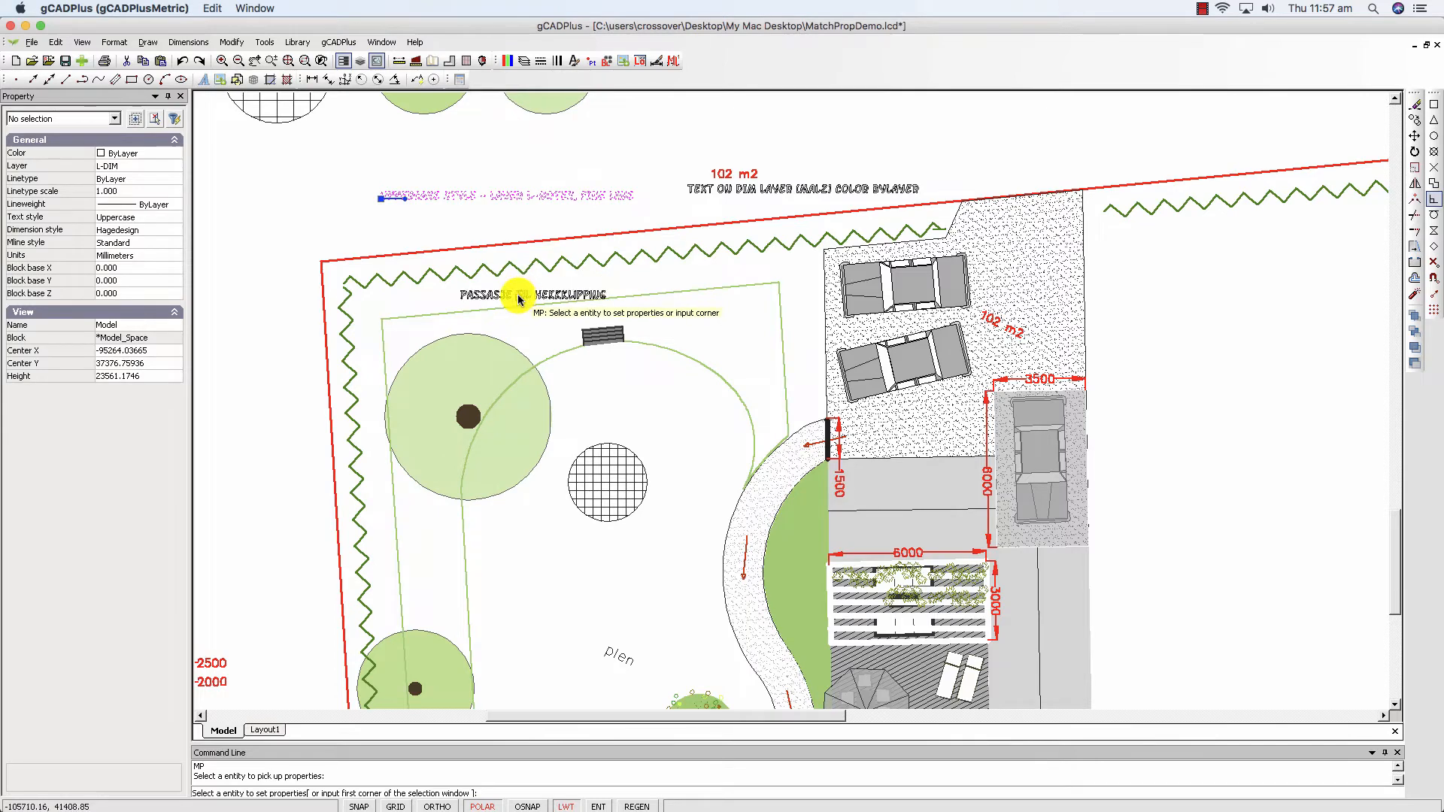
pyautogui.rightClick(519, 298)
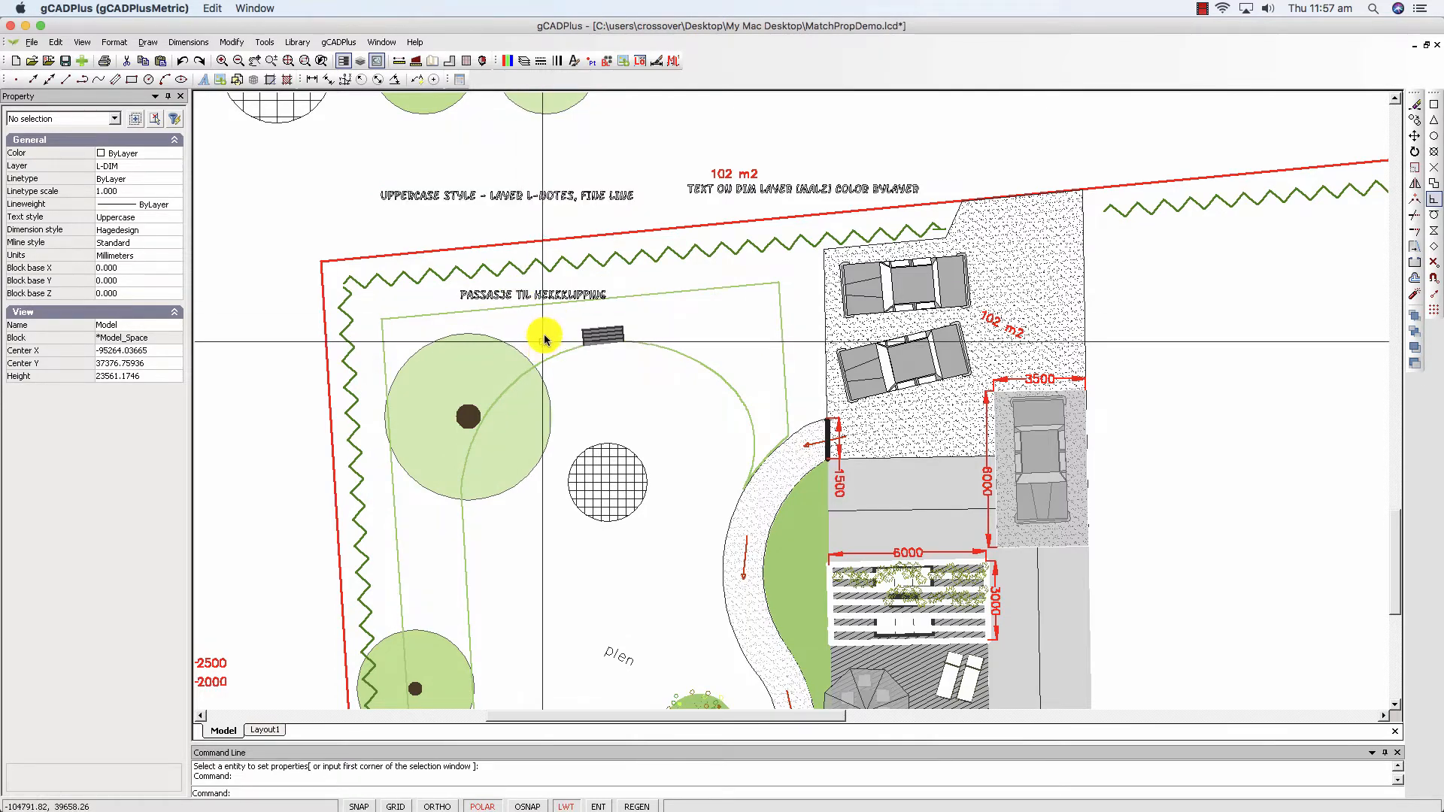
pyautogui.click(552, 301)
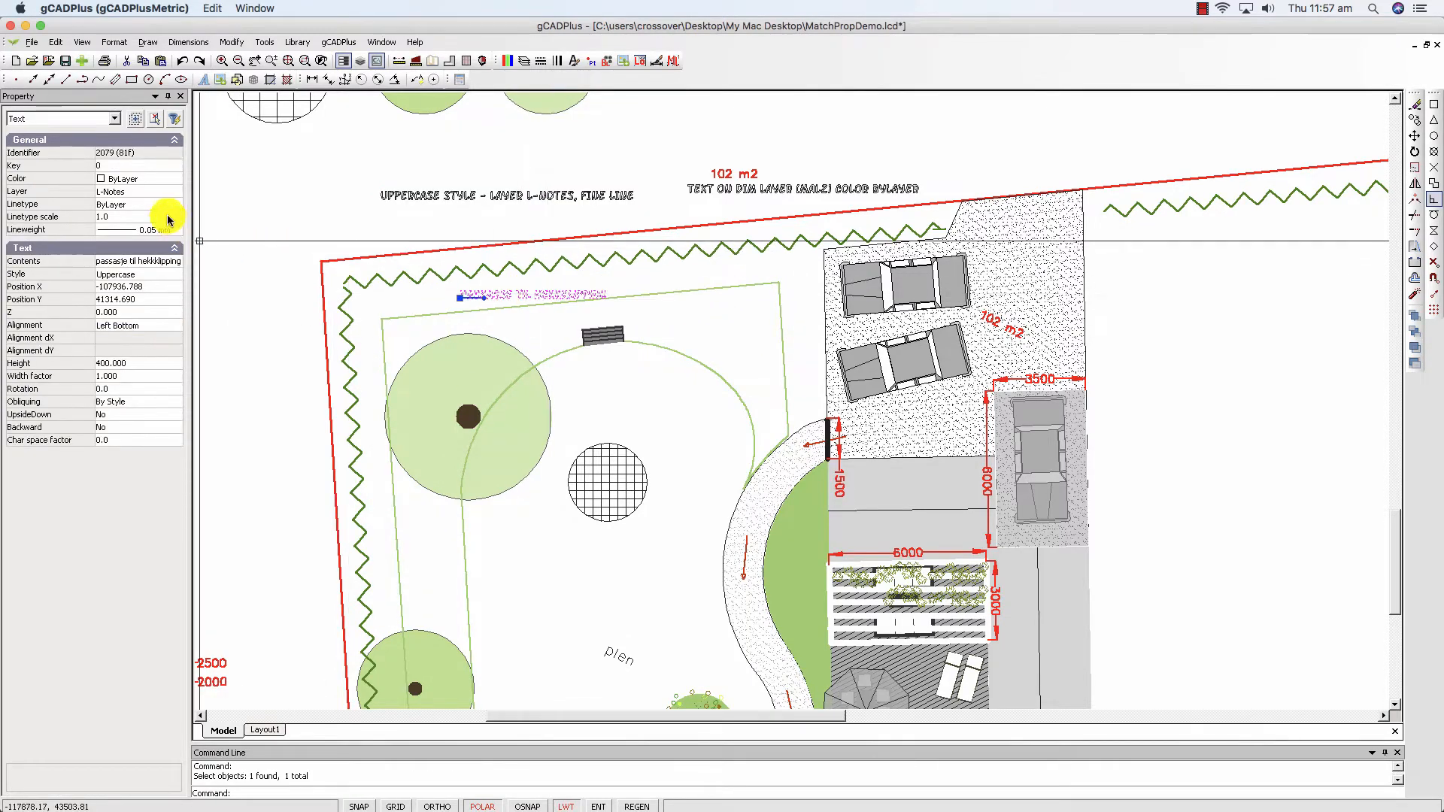
pyautogui.press('Escape')
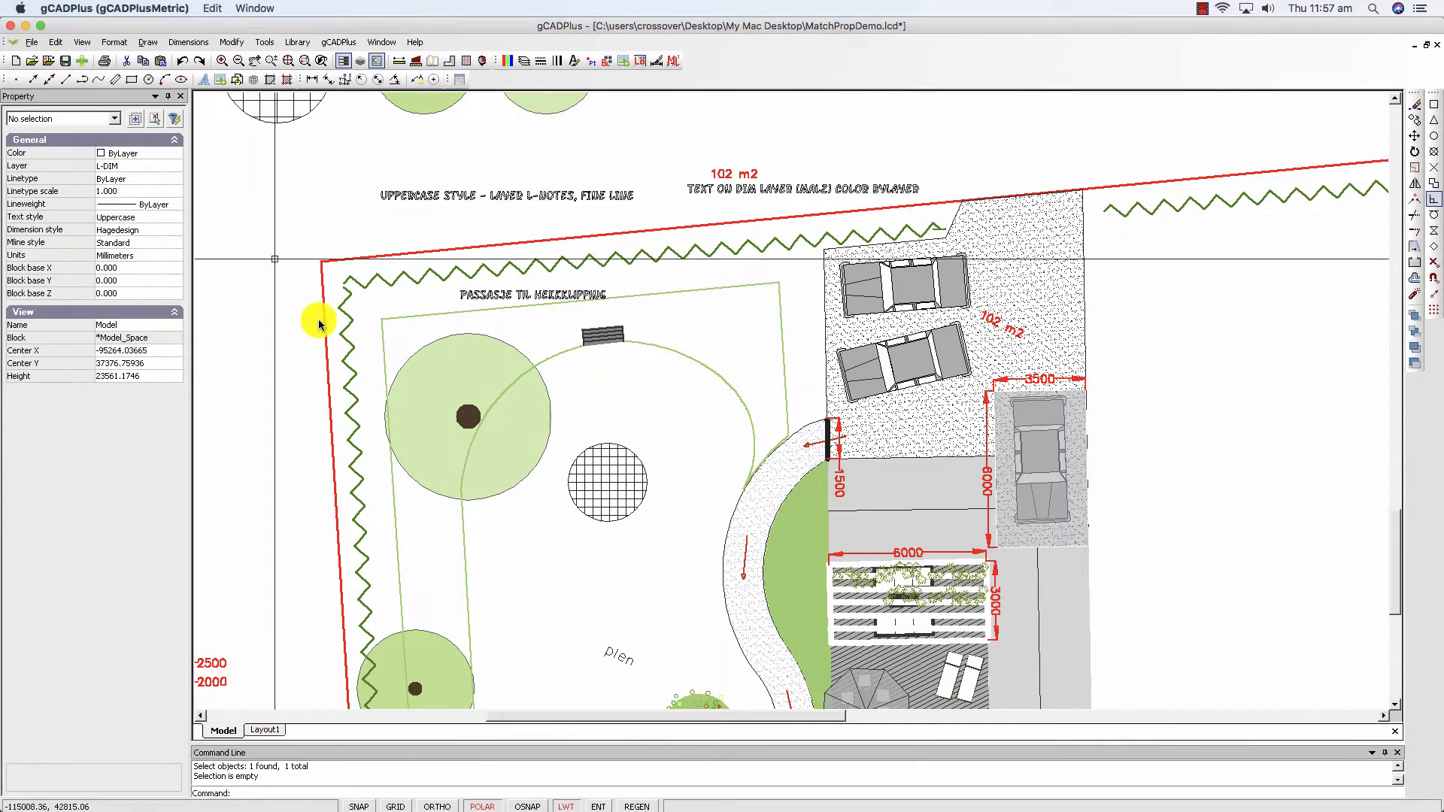
pyautogui.scroll(-3, 648, 571)
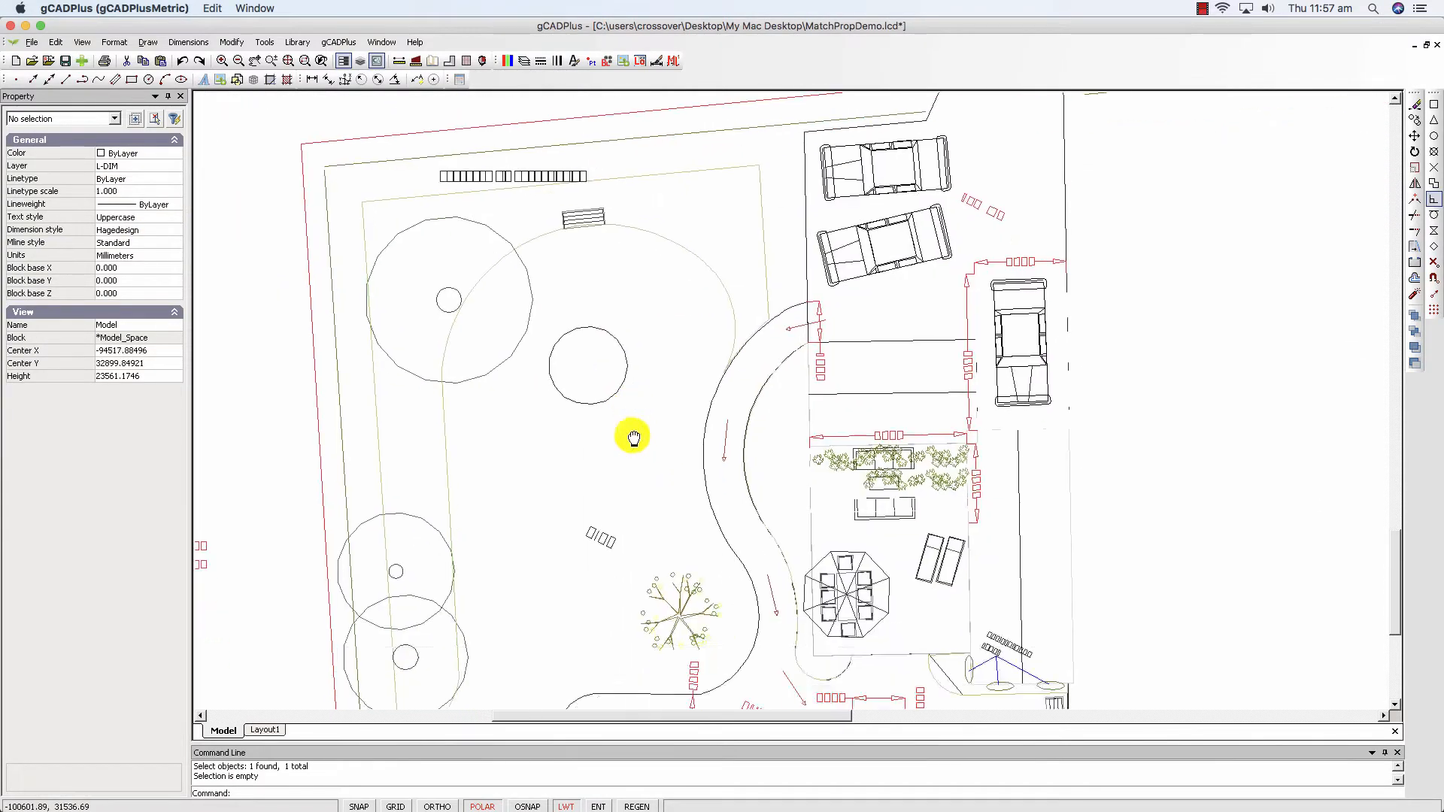
# Inspect the "plen" label's properties, and match the properties of the "passasje til hekkklipping" text onto it
pyautogui.click(606, 543)
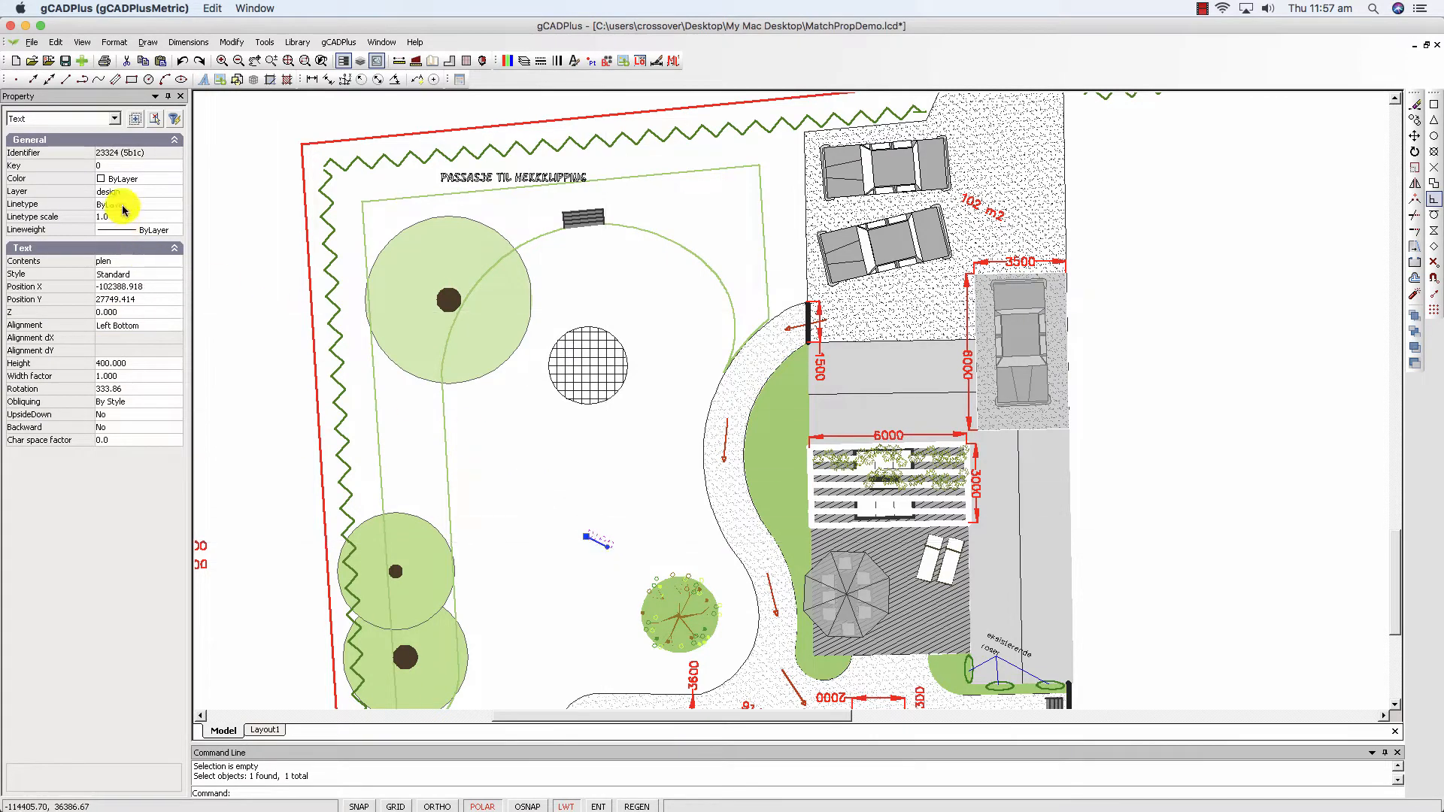
pyautogui.press('Escape')
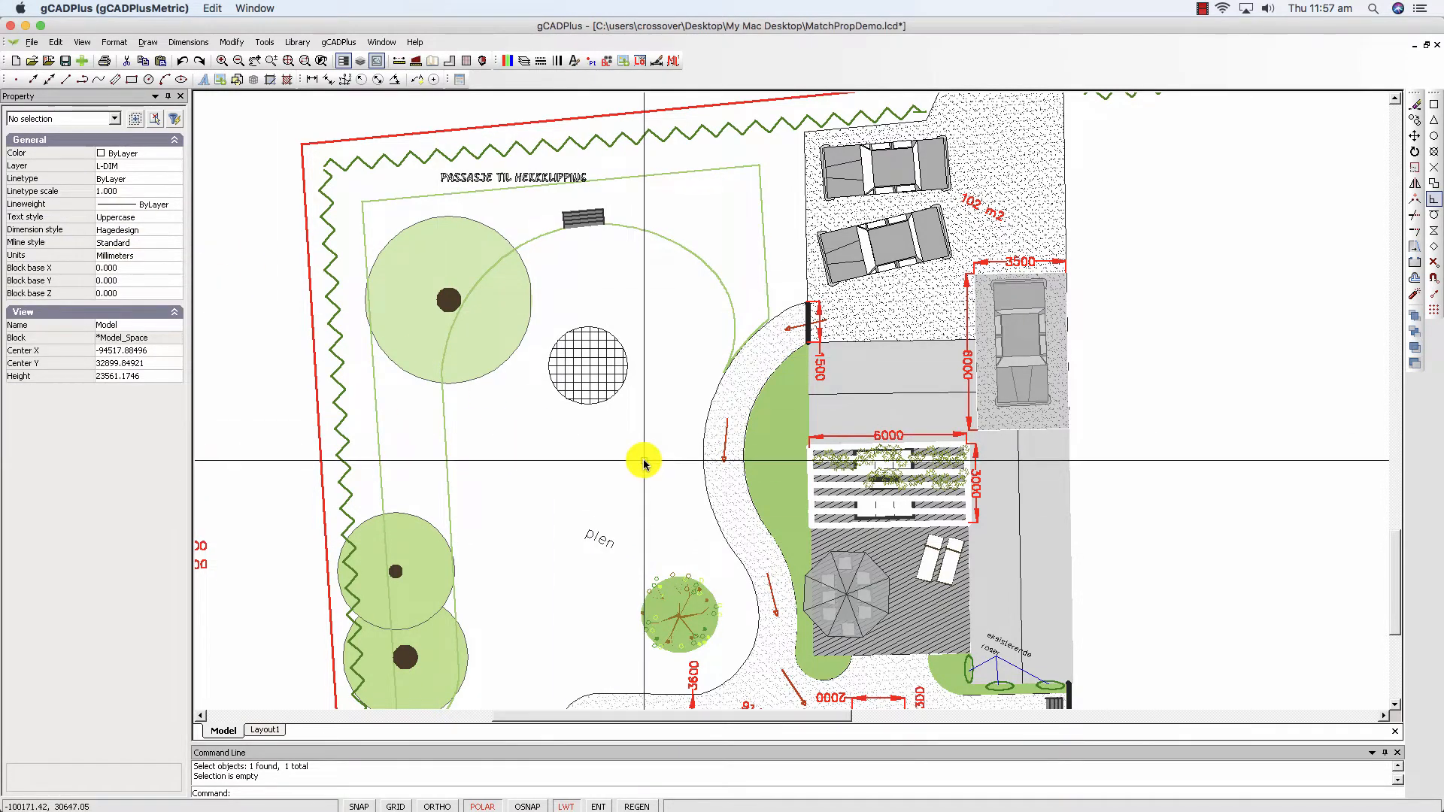
pyautogui.rightClick(645, 461)
pyautogui.click(675, 472)
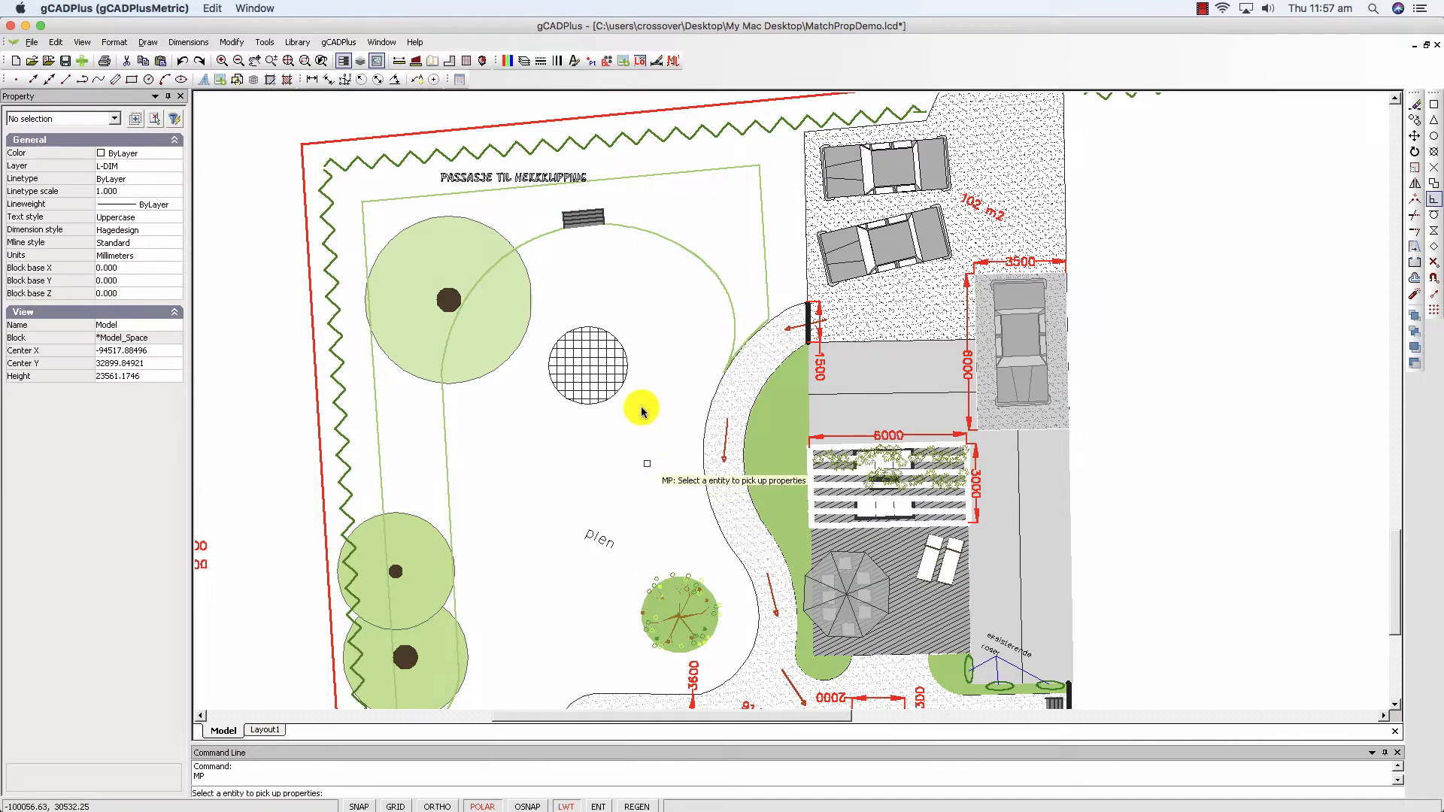
pyautogui.click(563, 177)
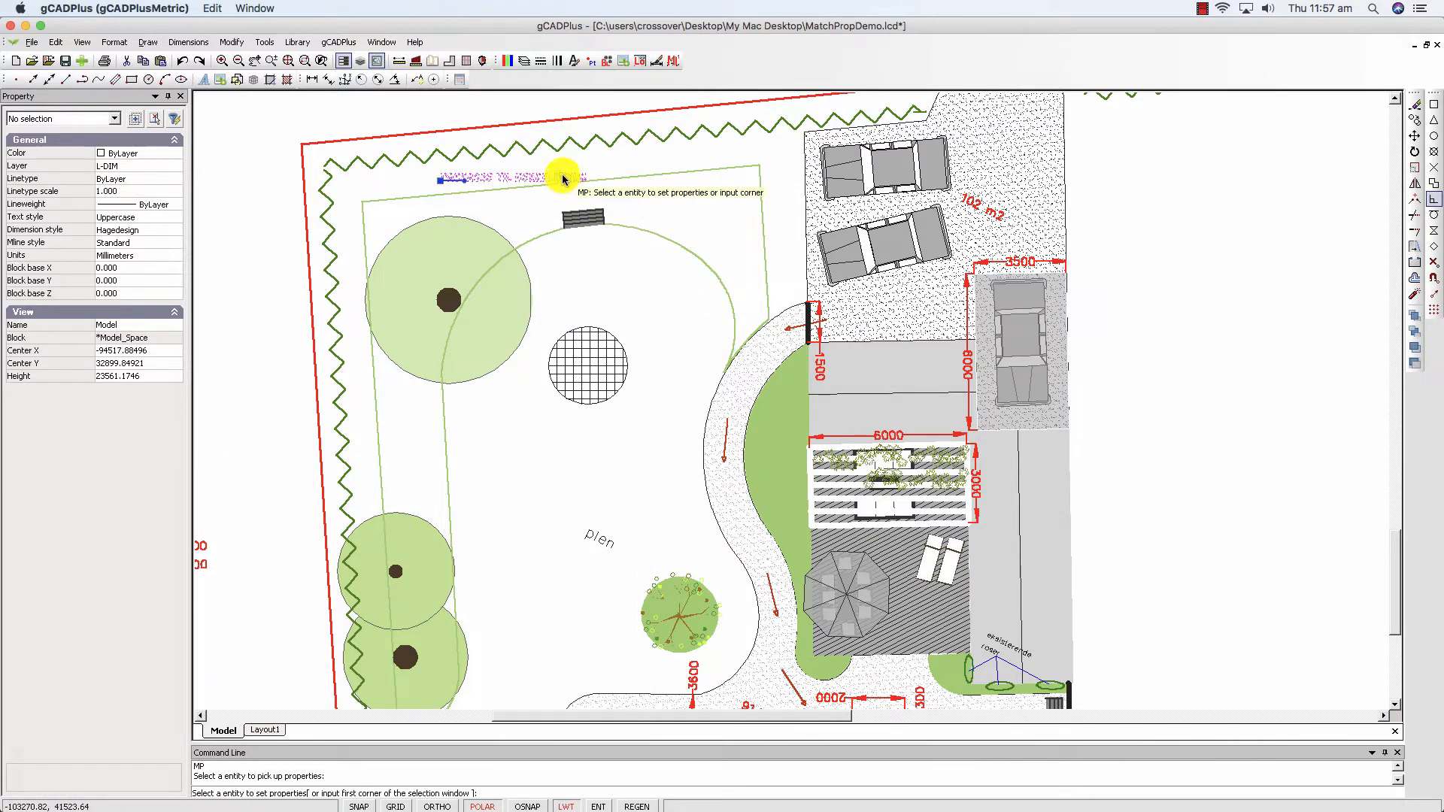
pyautogui.click(599, 536)
pyautogui.press('Escape')
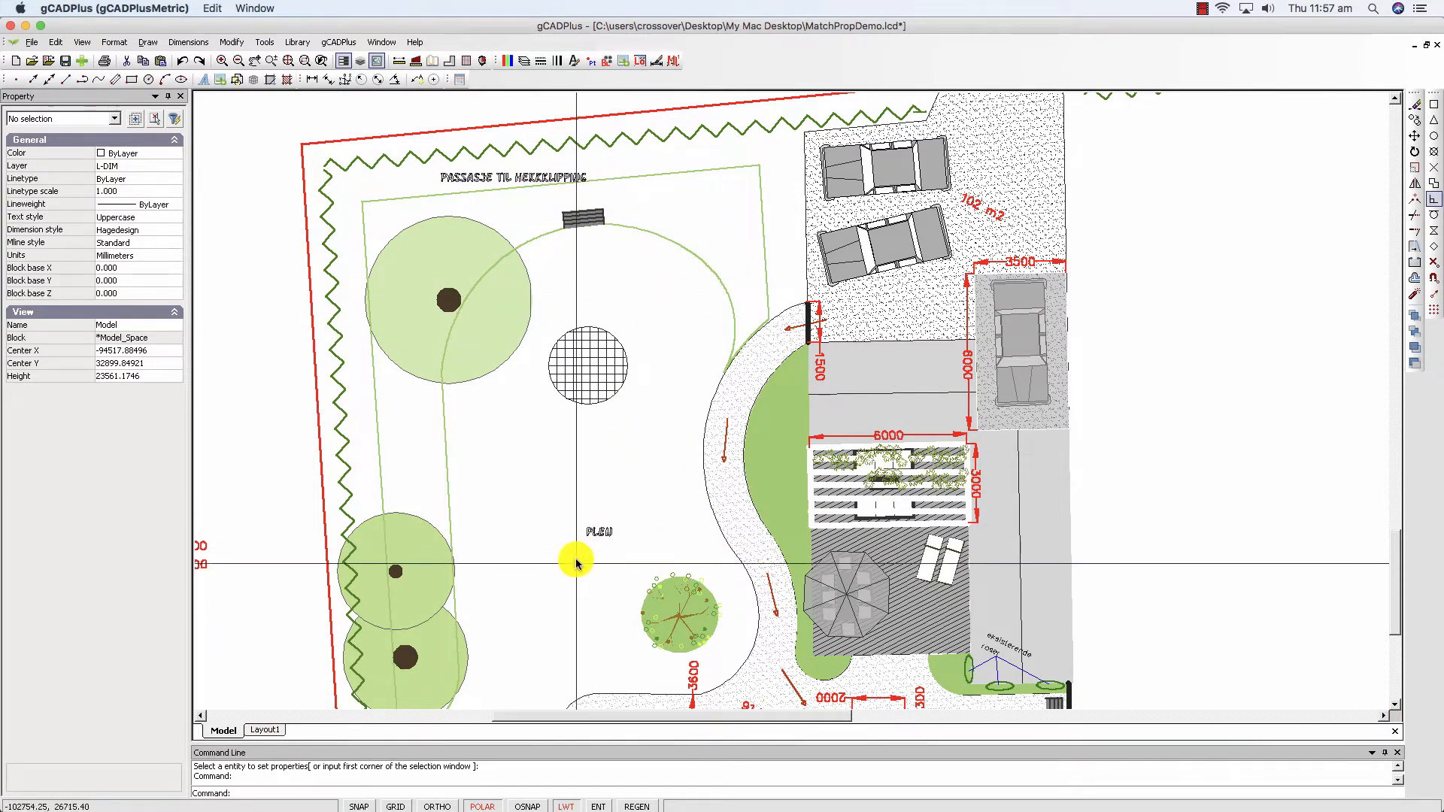
# Match the "passasje til hekkklipping" text's properties onto the "plen" label again, choosing the target with a selection window around it
pyautogui.scroll(1, 579, 561)
pyautogui.scroll(-1, 579, 561)
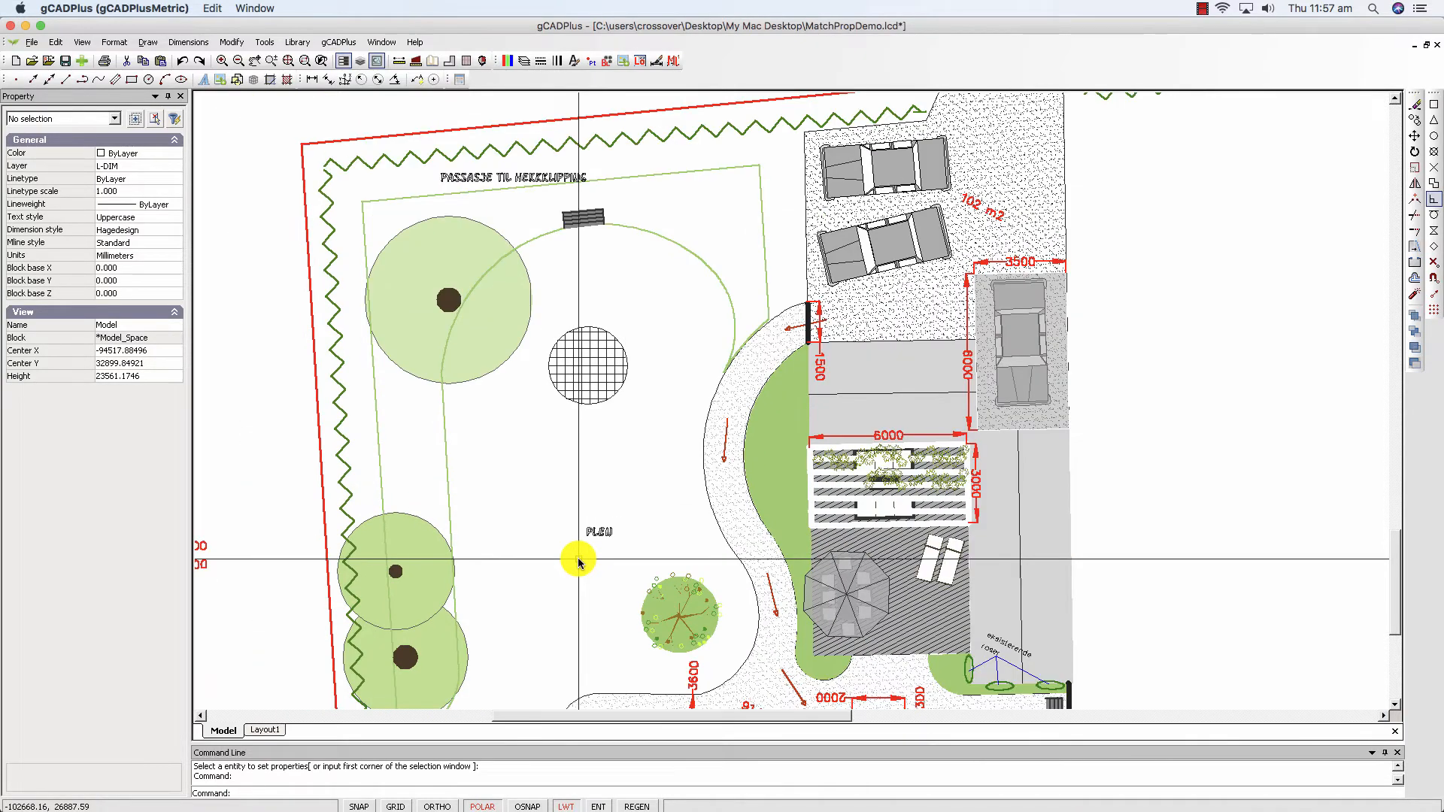
pyautogui.scroll(-1, 580, 561)
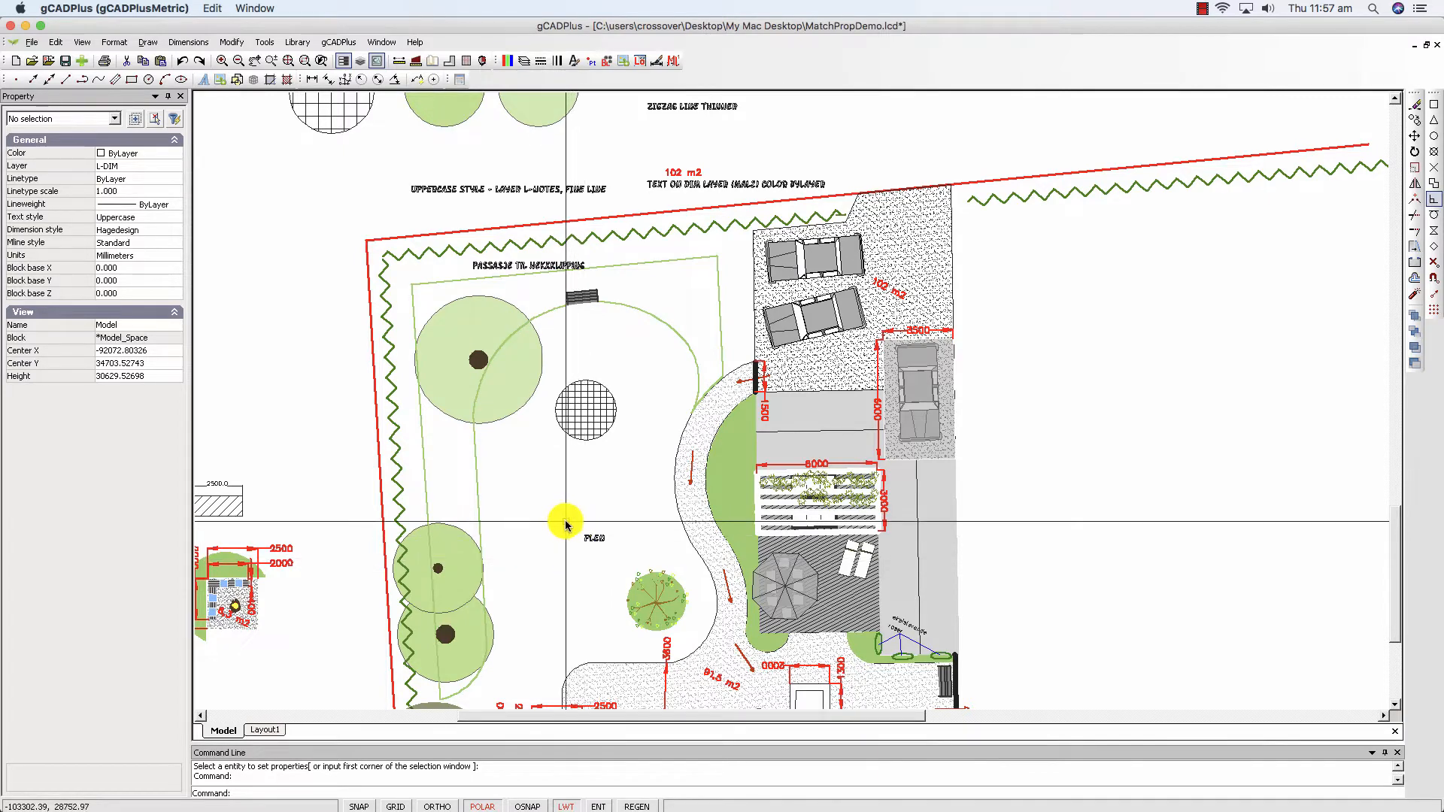
pyautogui.rightClick(551, 493)
pyautogui.click(567, 503)
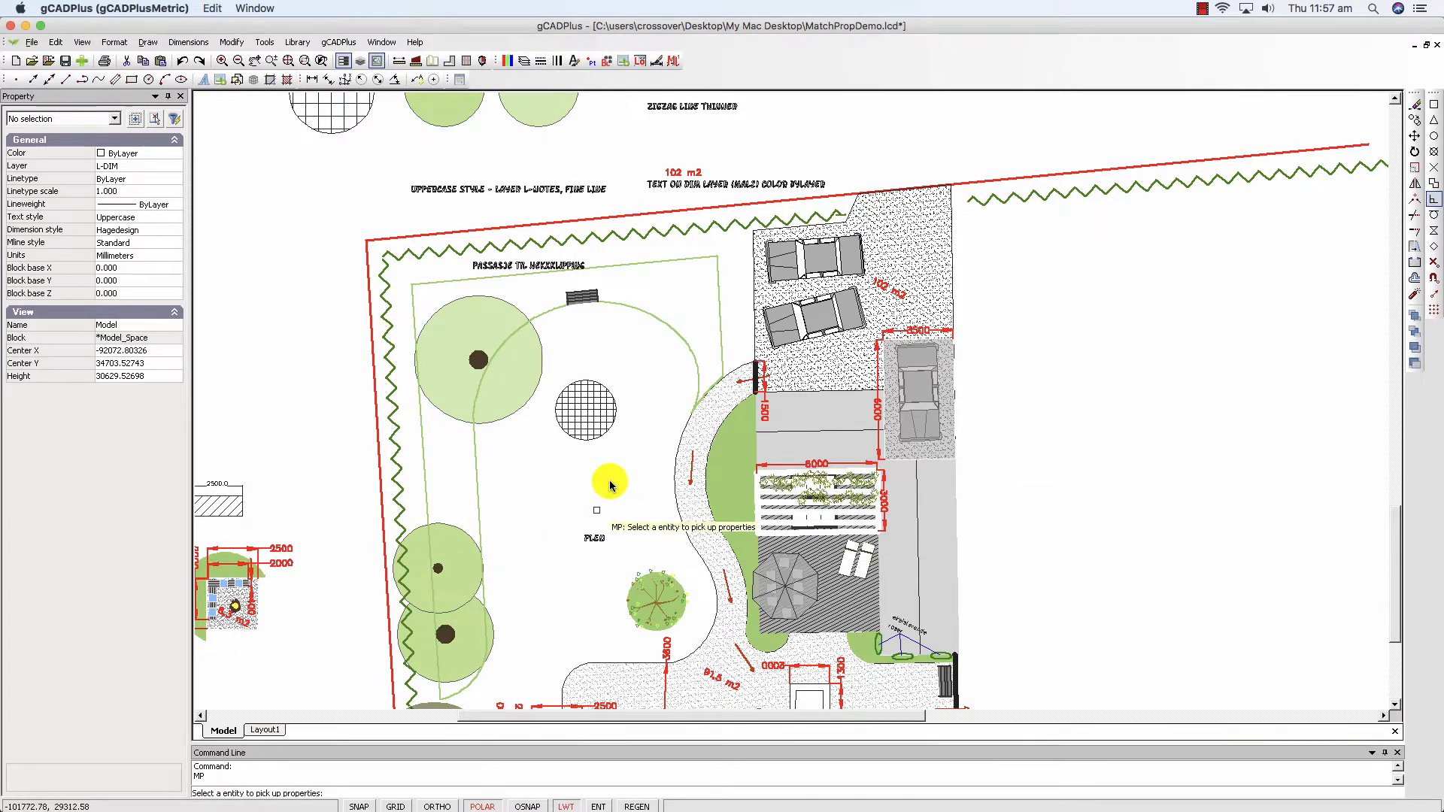
pyautogui.click(551, 272)
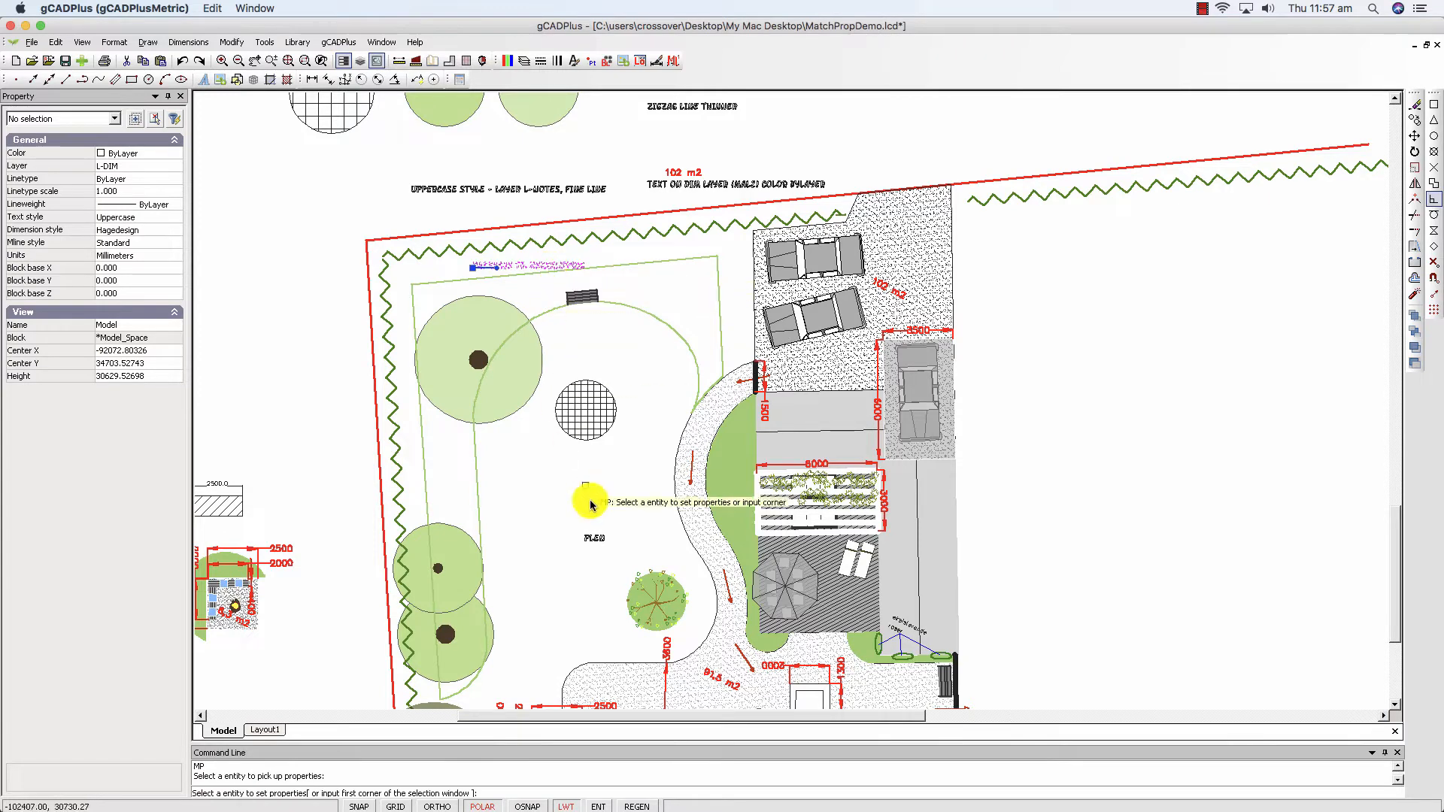
pyautogui.click(521, 465)
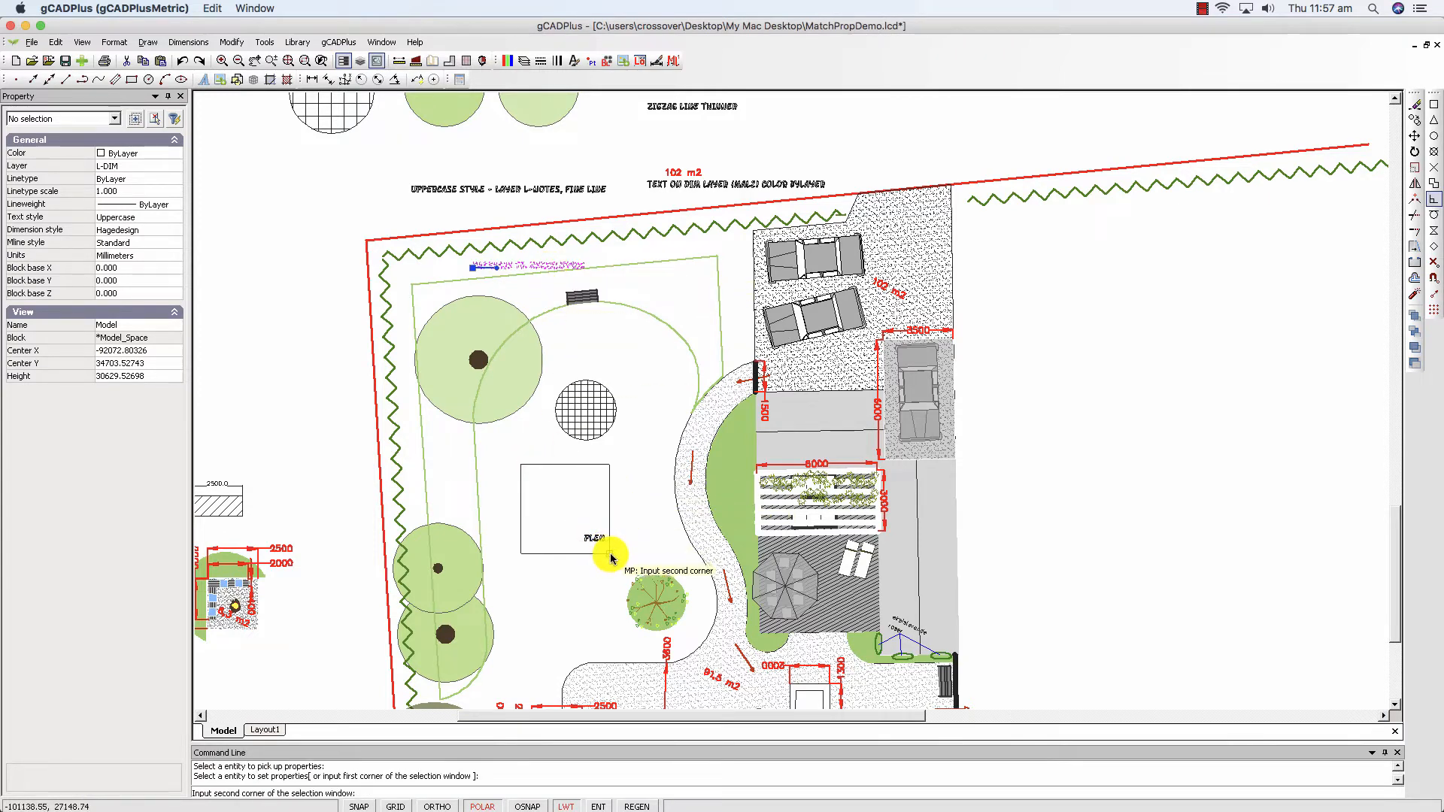
pyautogui.click(606, 557)
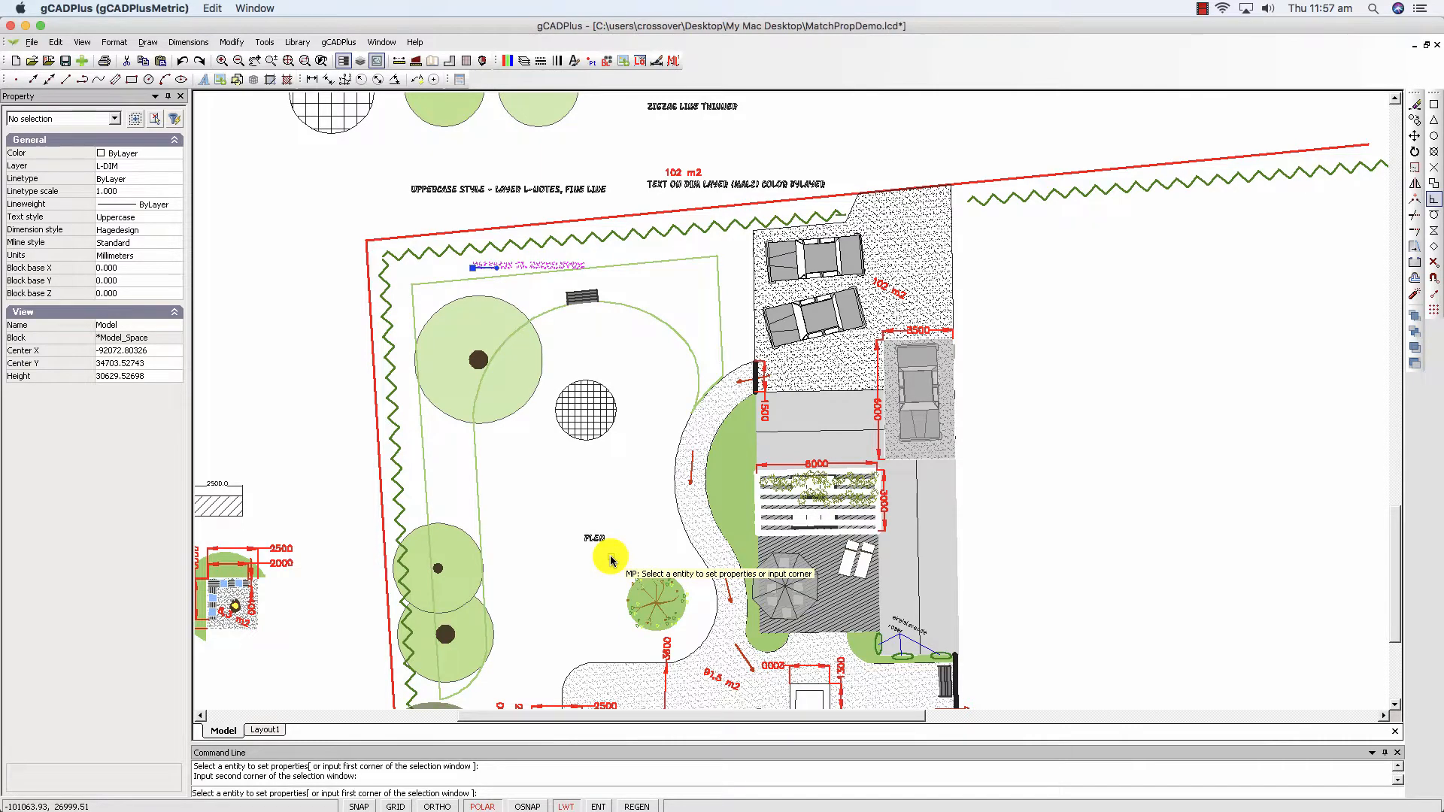
pyautogui.press('Escape')
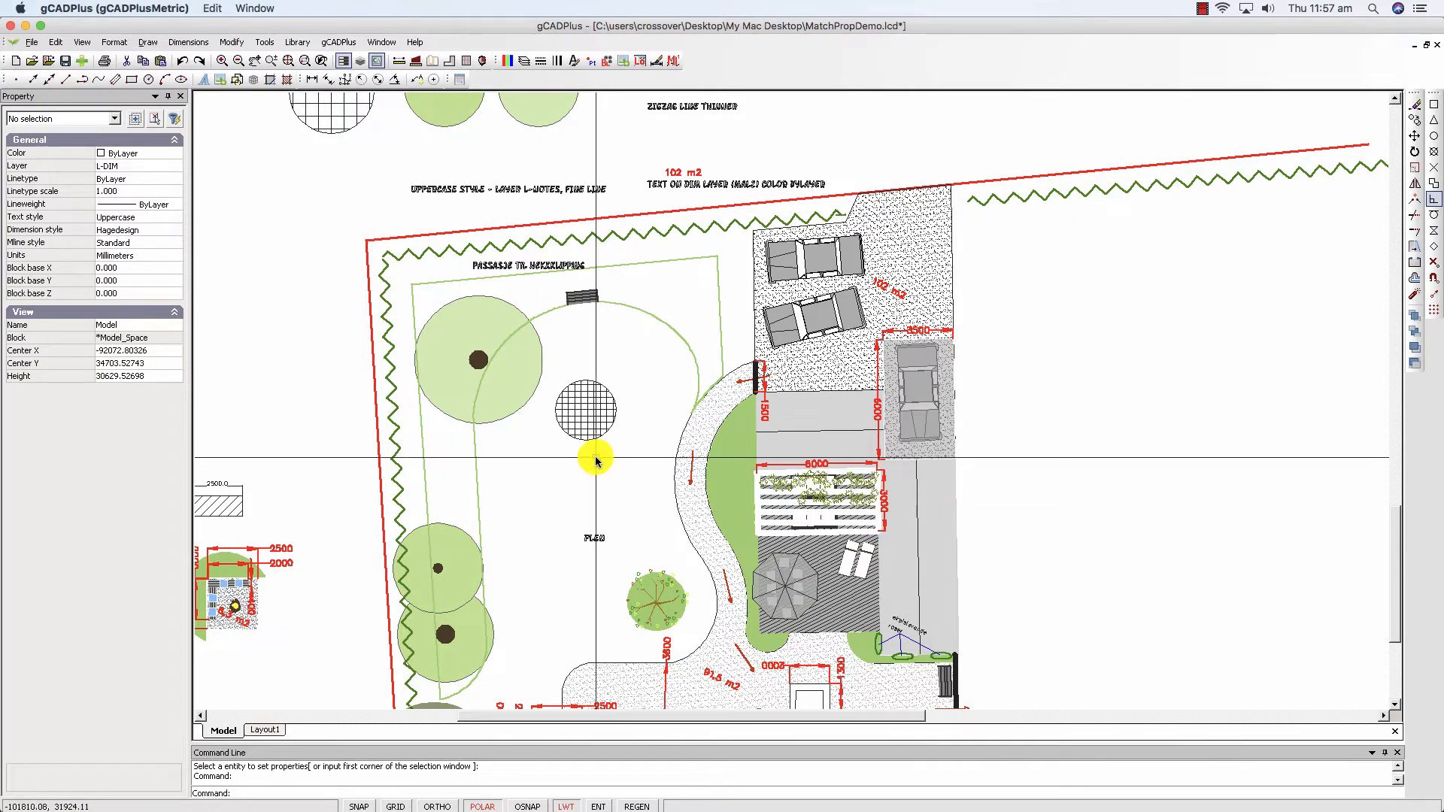
# Inspect the slanted "102 m2" label in the parking area, and match the properties of the sample "102 m2" text above the plan onto it
pyautogui.scroll(-1, 595, 461)
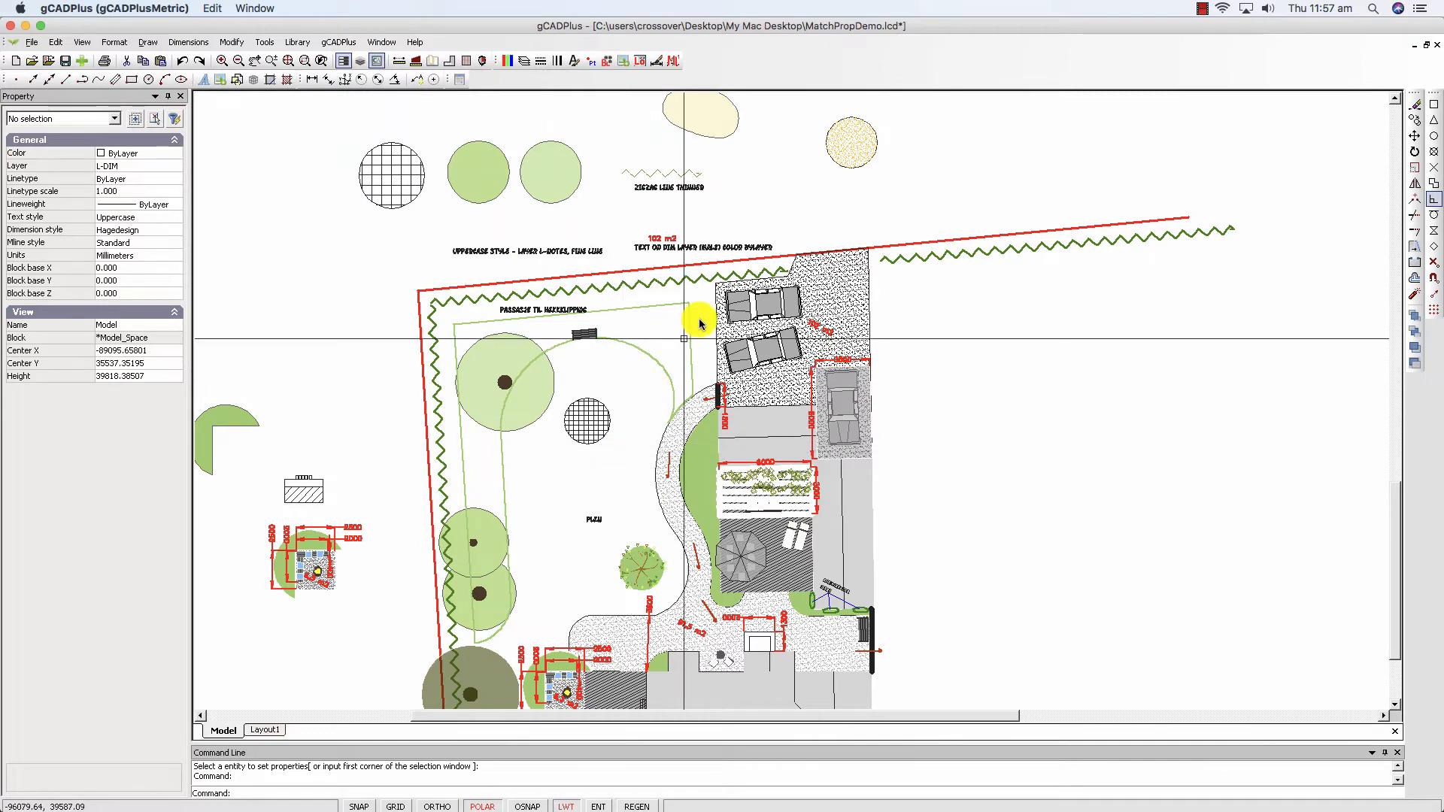
pyautogui.scroll(1, 677, 335)
pyautogui.scroll(2, 906, 349)
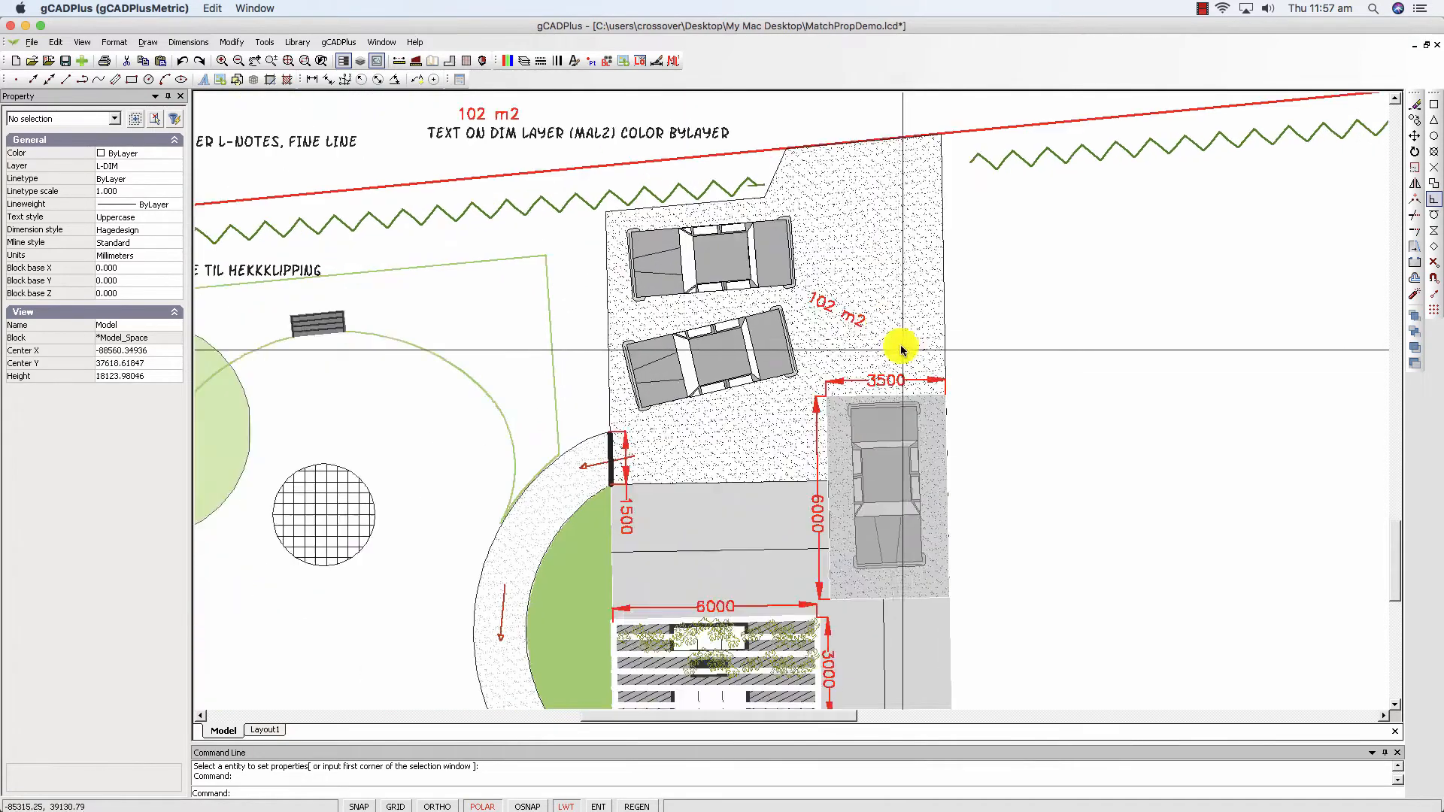
pyautogui.click(862, 322)
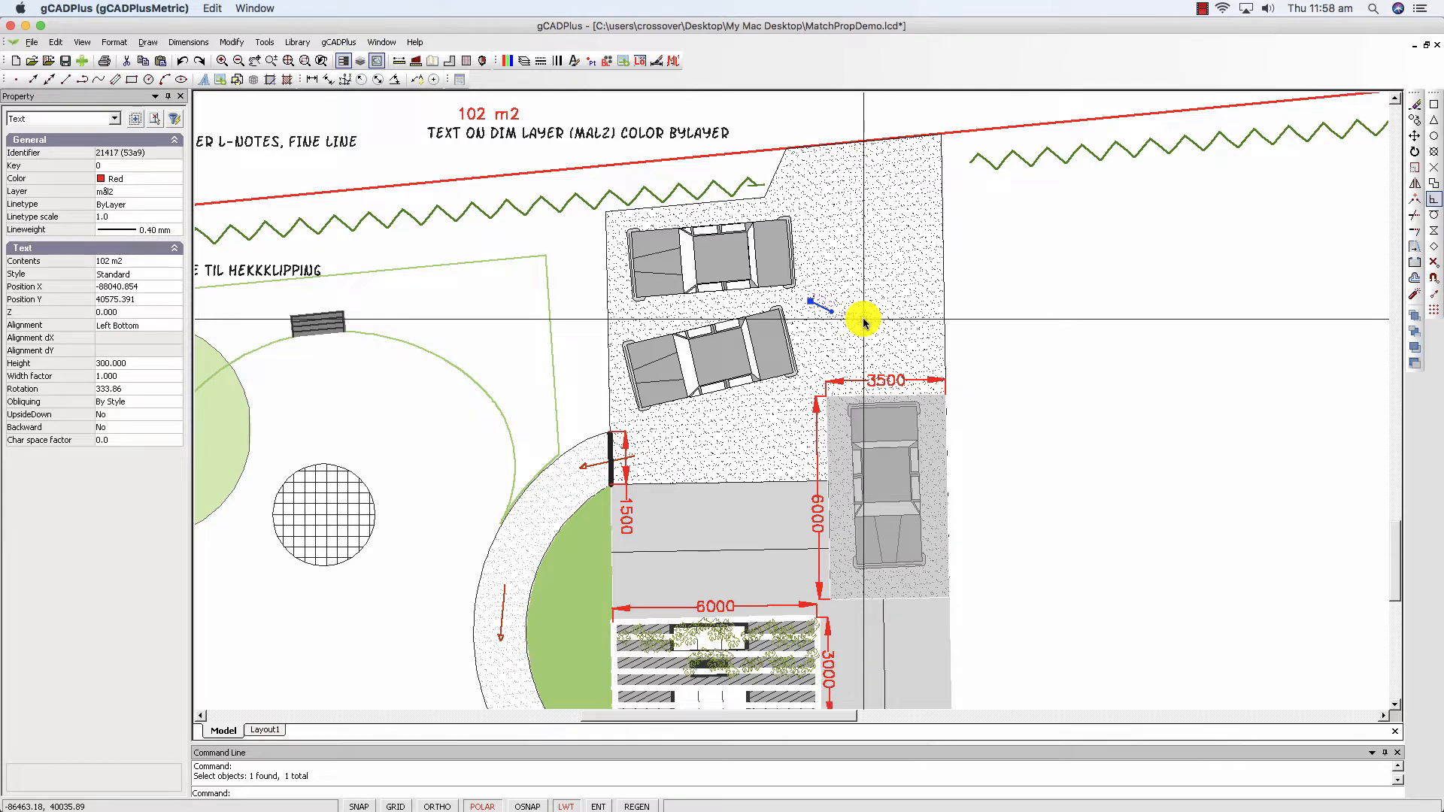
pyautogui.press('Escape')
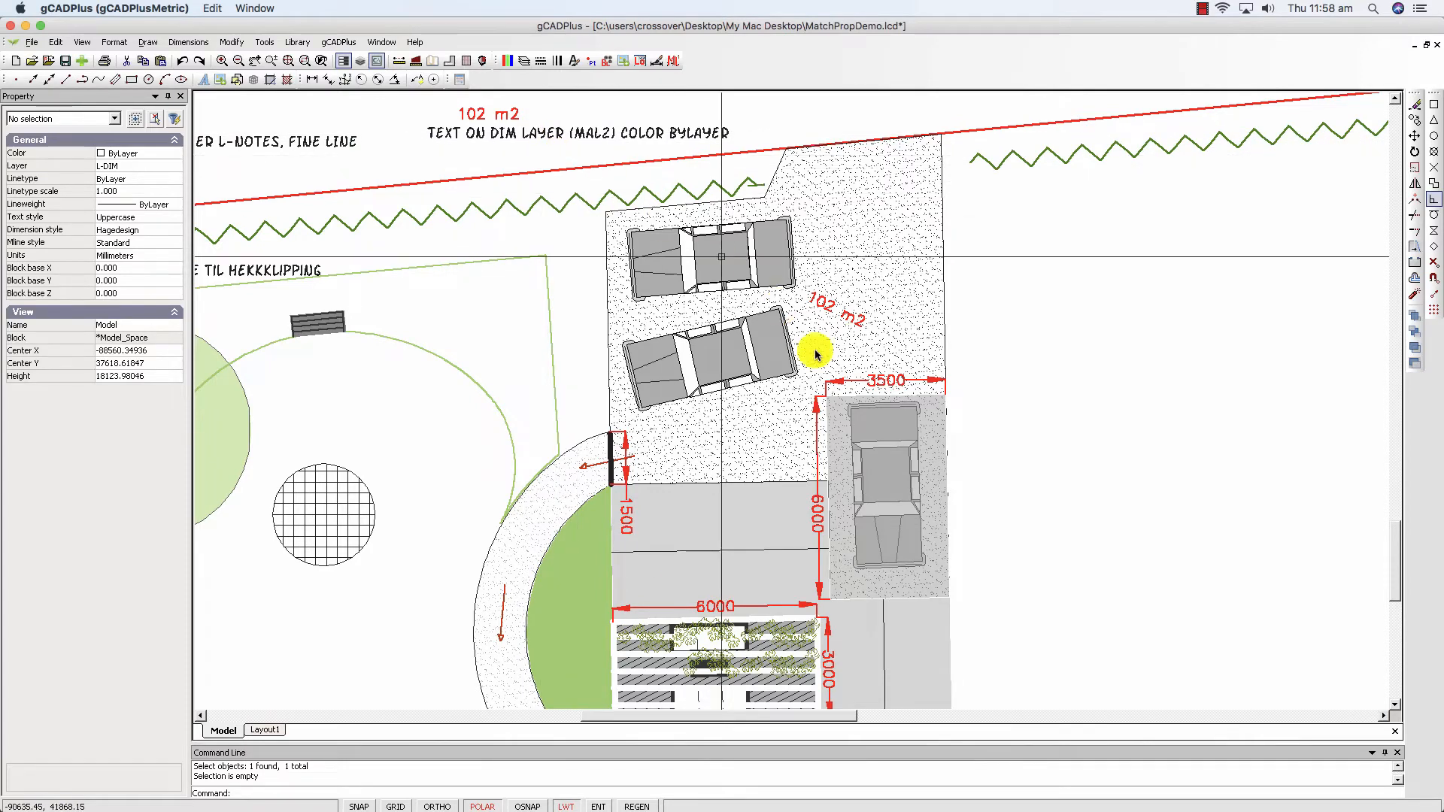
pyautogui.click(830, 310)
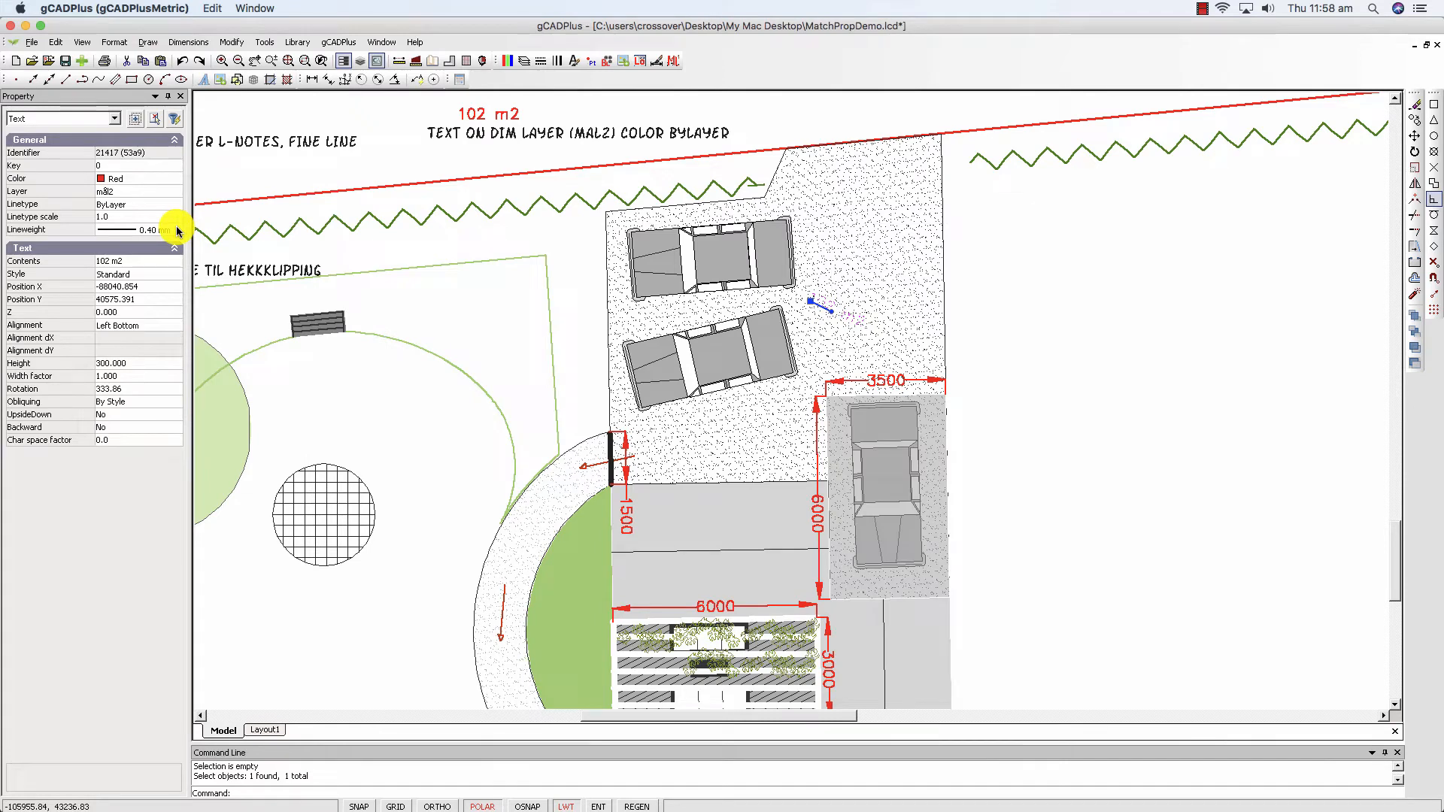
pyautogui.press('Escape')
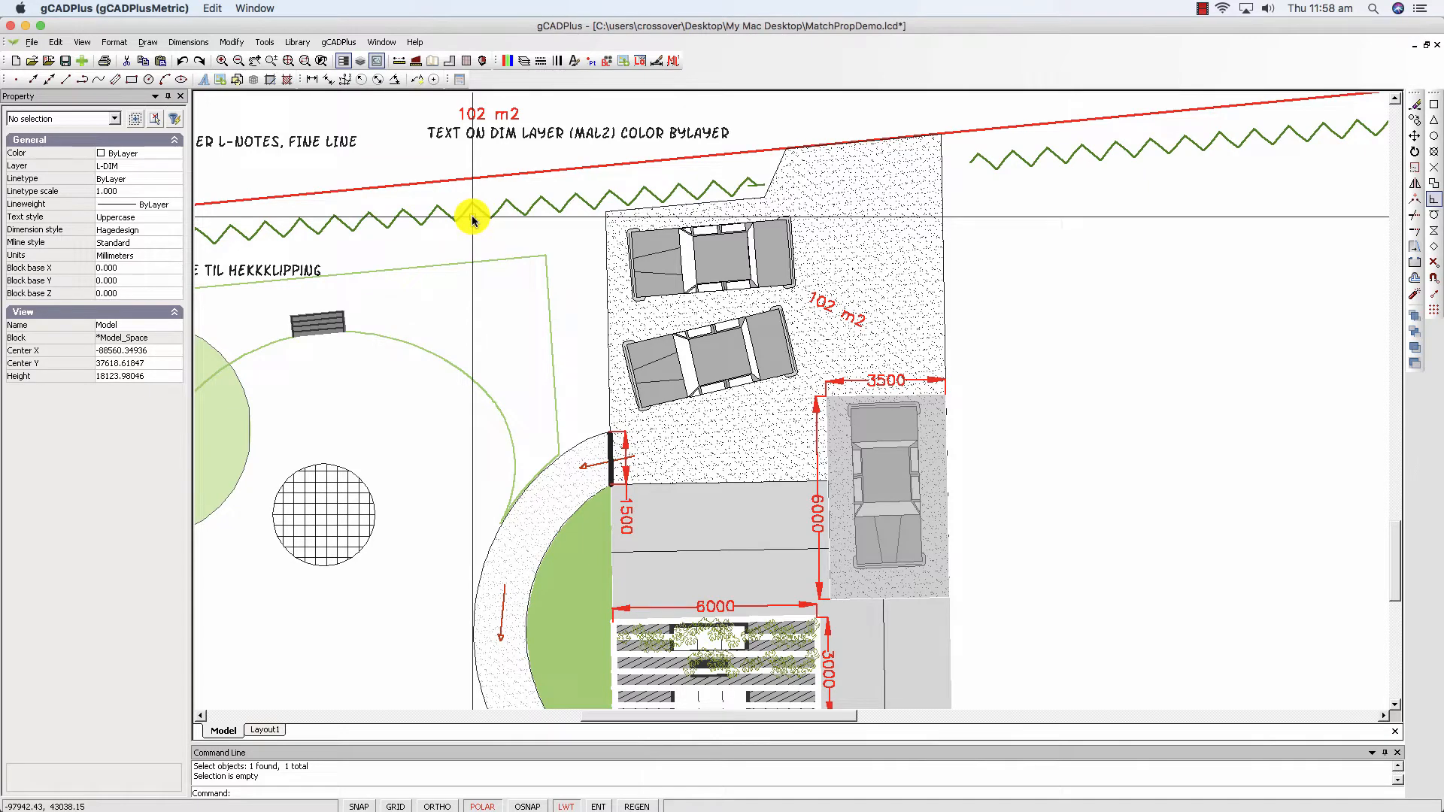
pyautogui.rightClick(481, 240)
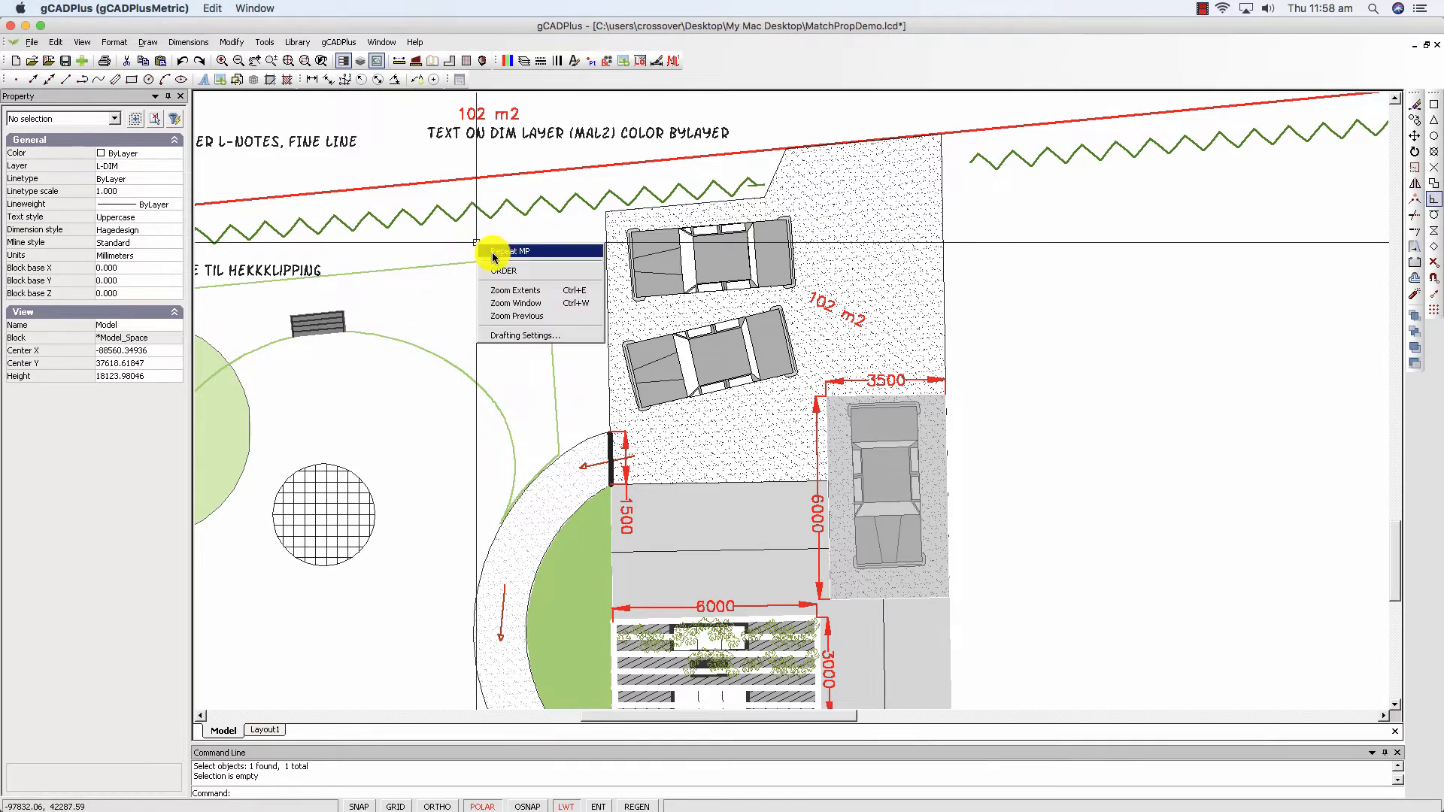
pyautogui.click(496, 246)
pyautogui.click(497, 117)
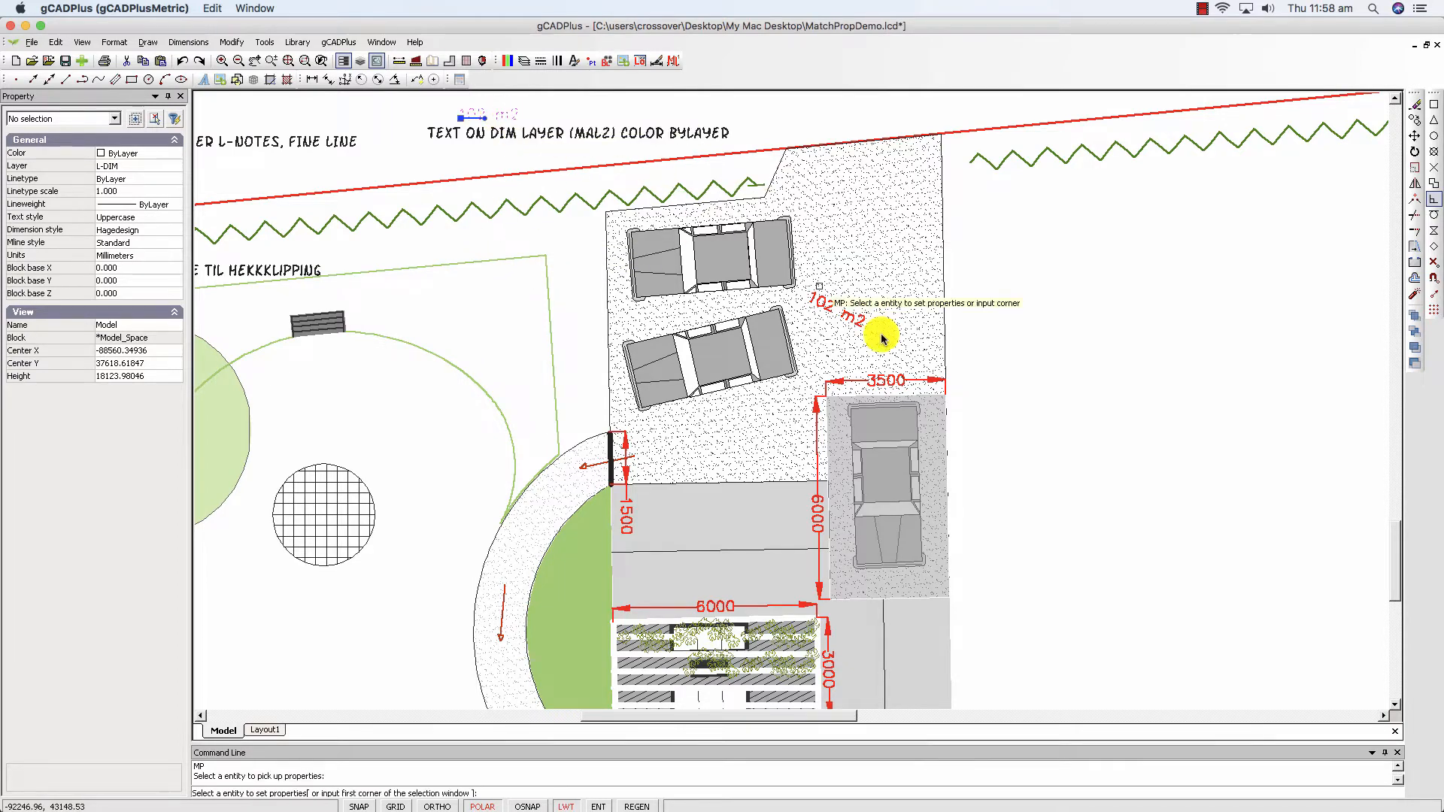
pyautogui.click(862, 322)
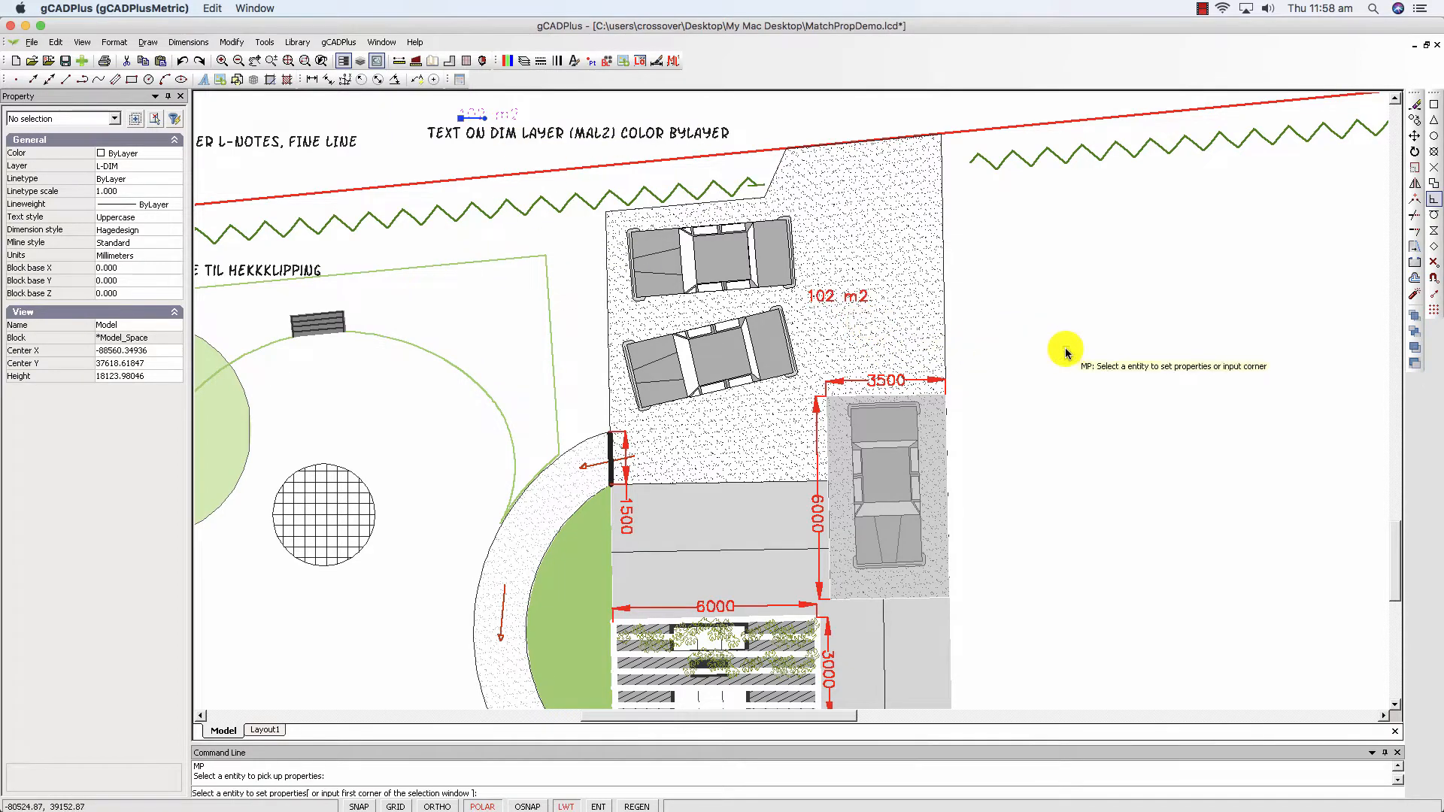
pyautogui.press('Escape')
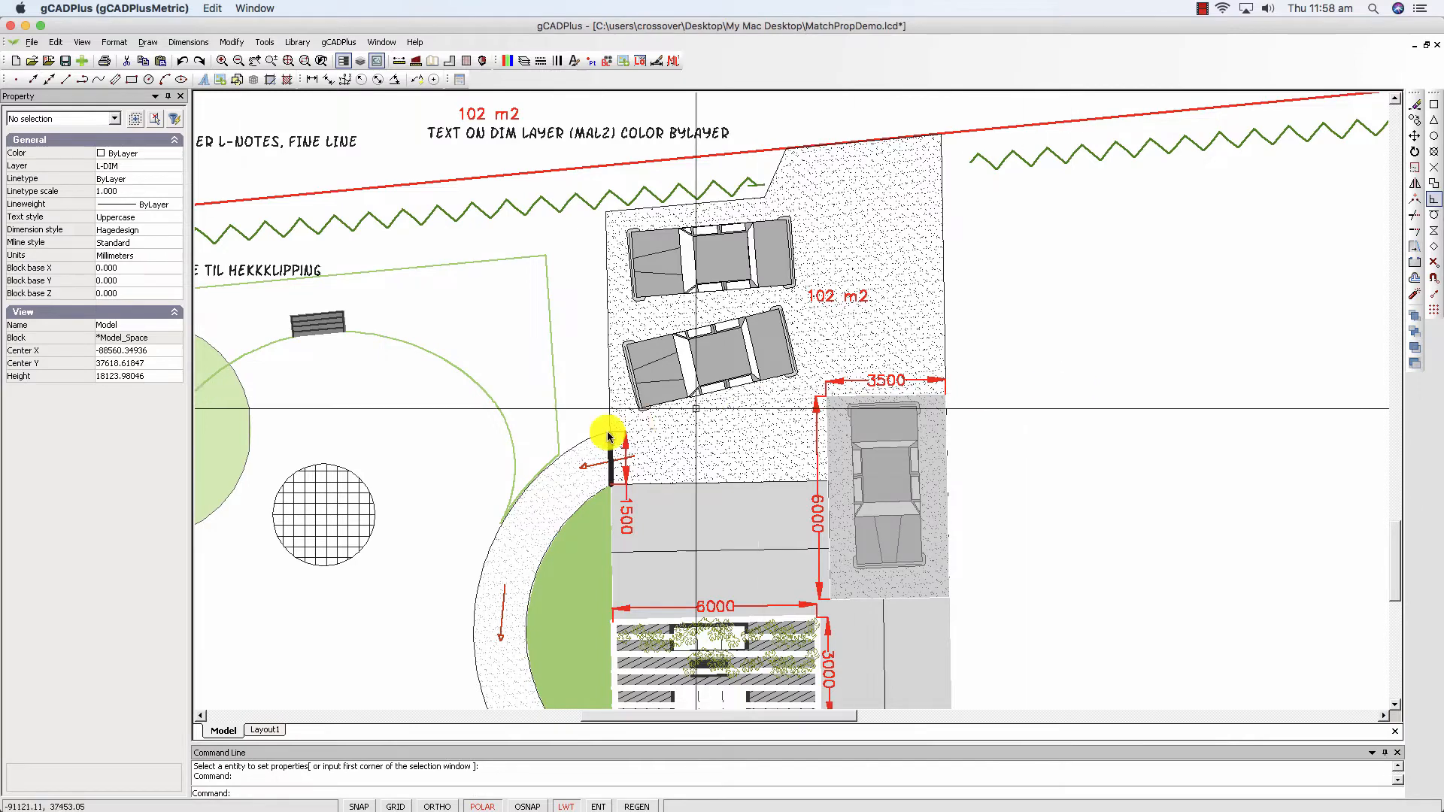
# Inspect the cream-filled sample polyline above the plan, and match its properties onto the large curved bed outline in the garden
pyautogui.scroll(-1, 577, 443)
pyautogui.scroll(-2, 578, 443)
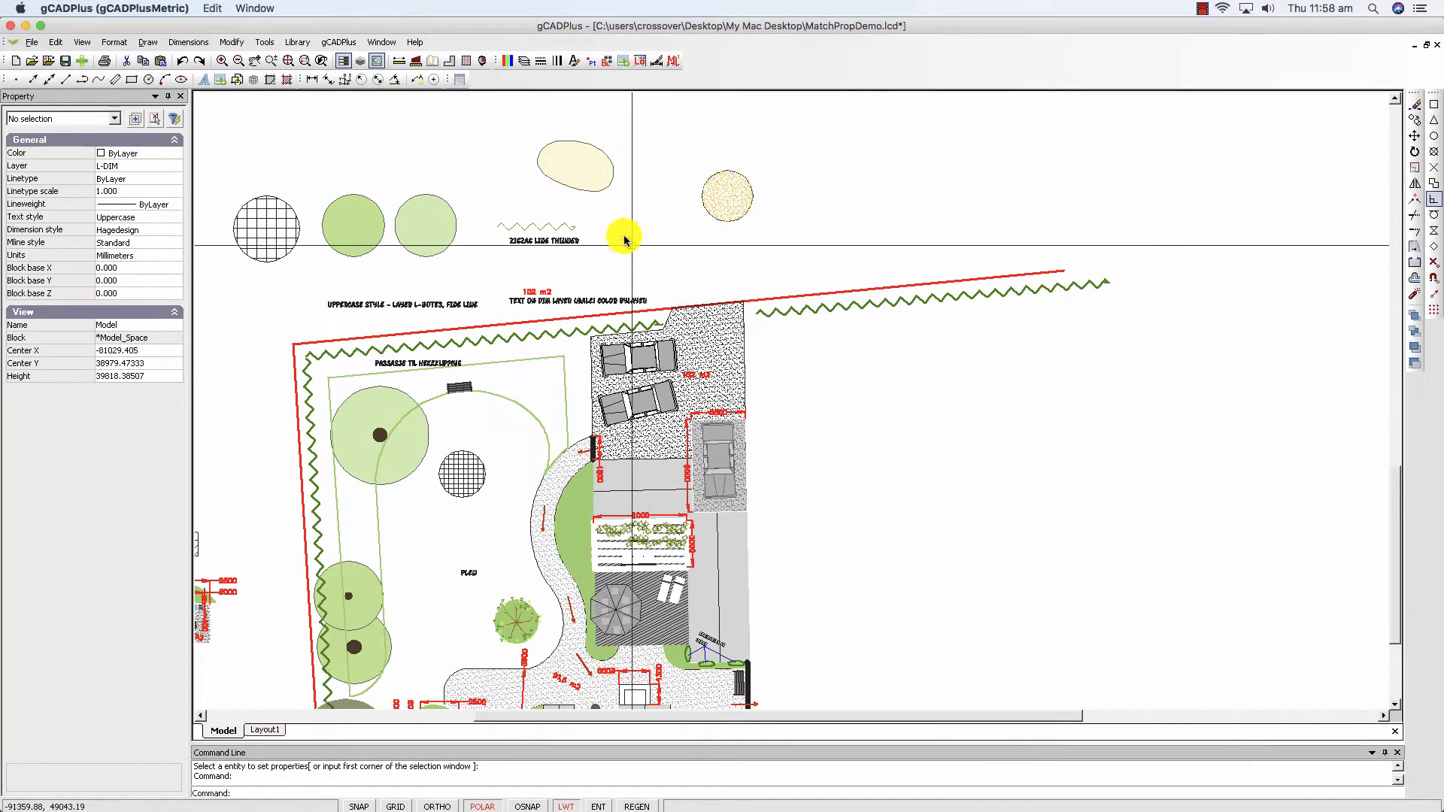
pyautogui.click(584, 165)
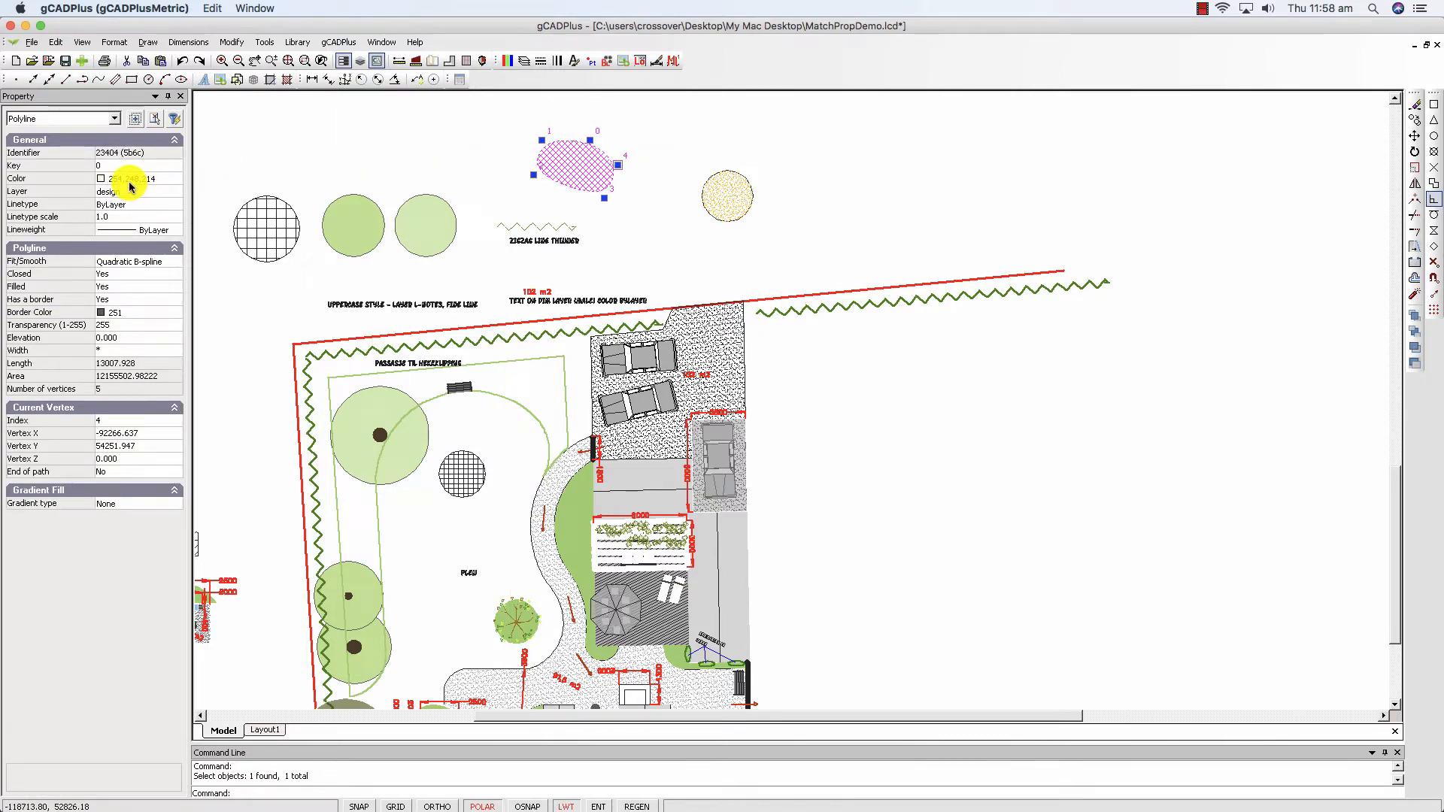
pyautogui.press('Escape')
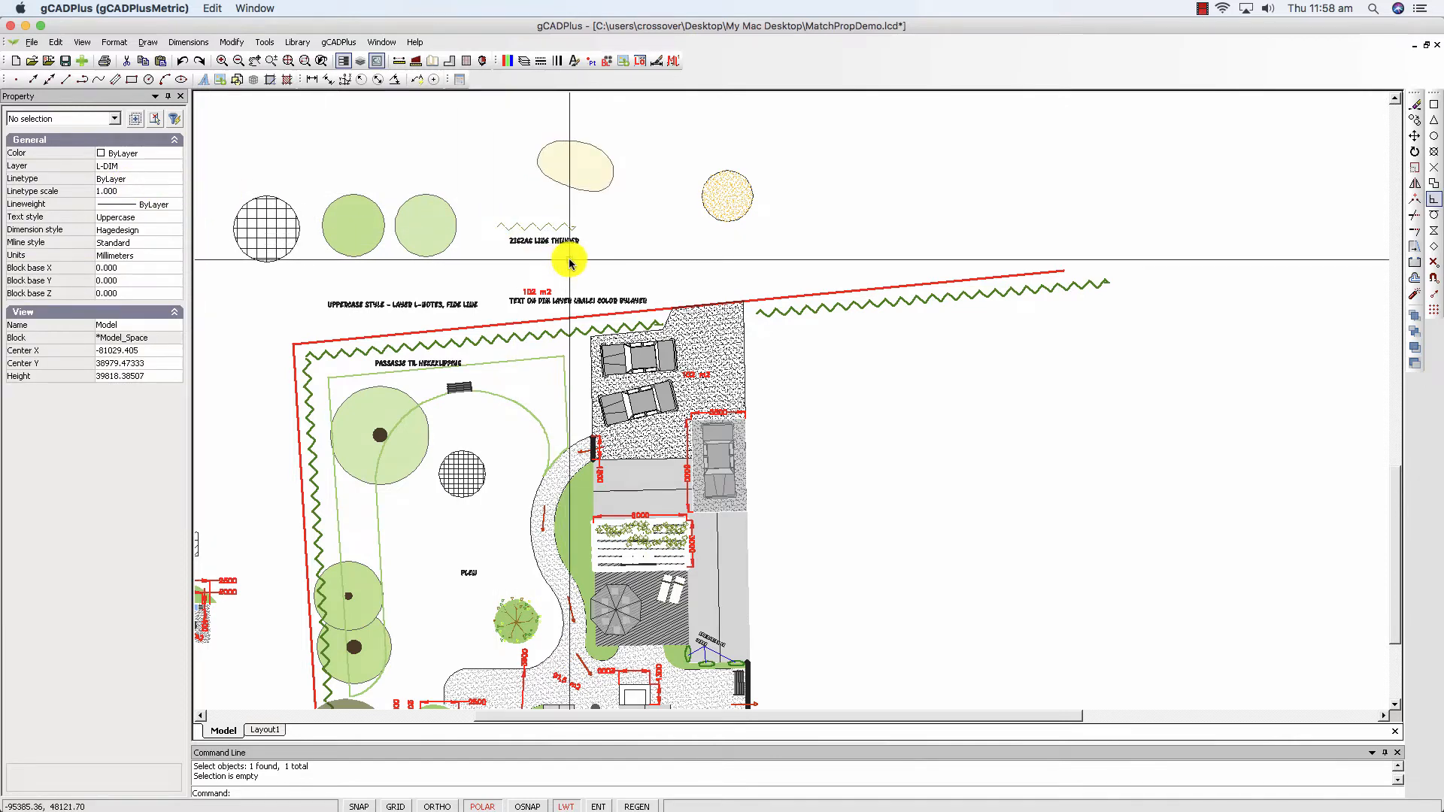
pyautogui.scroll(-1, 661, 252)
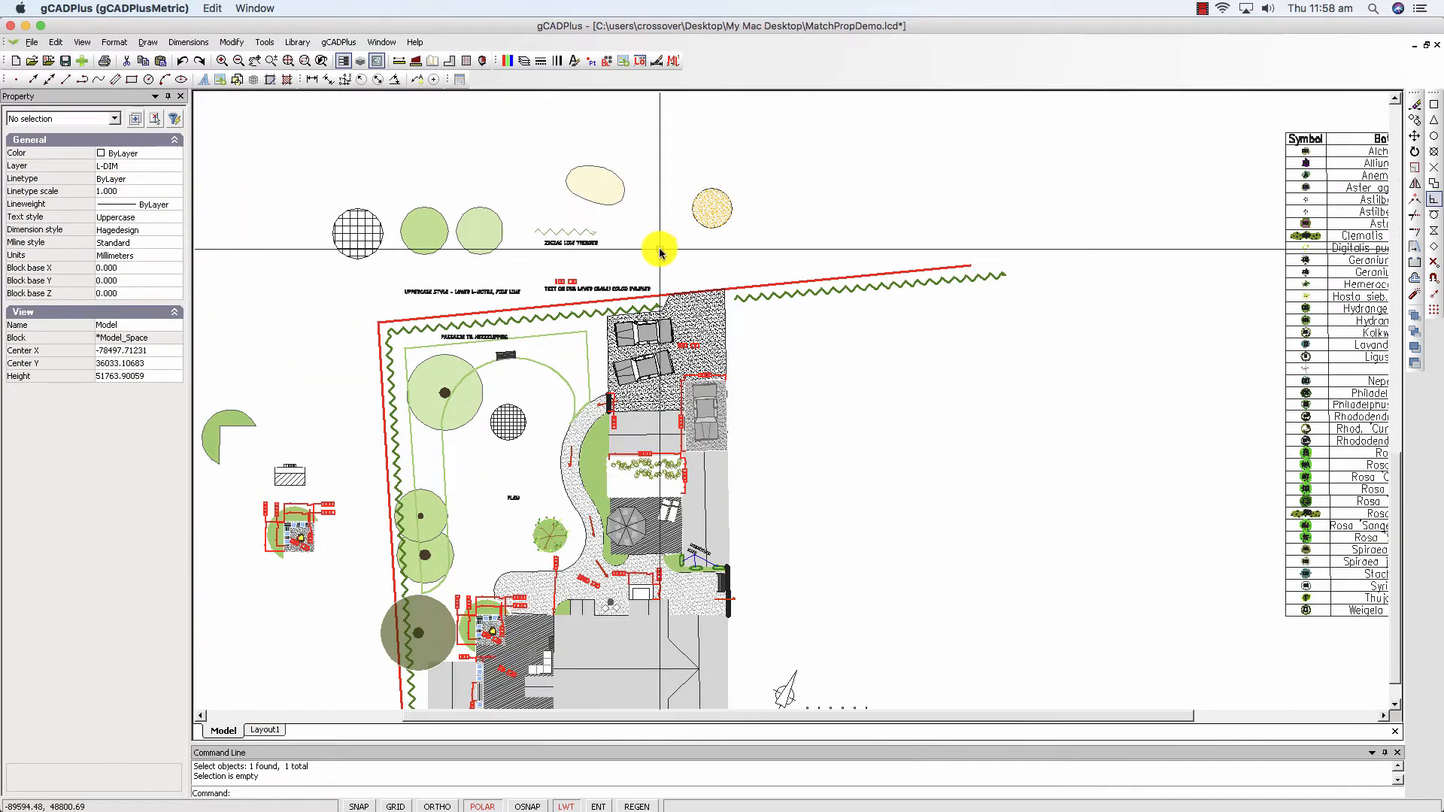
pyautogui.rightClick(481, 158)
pyautogui.click(512, 238)
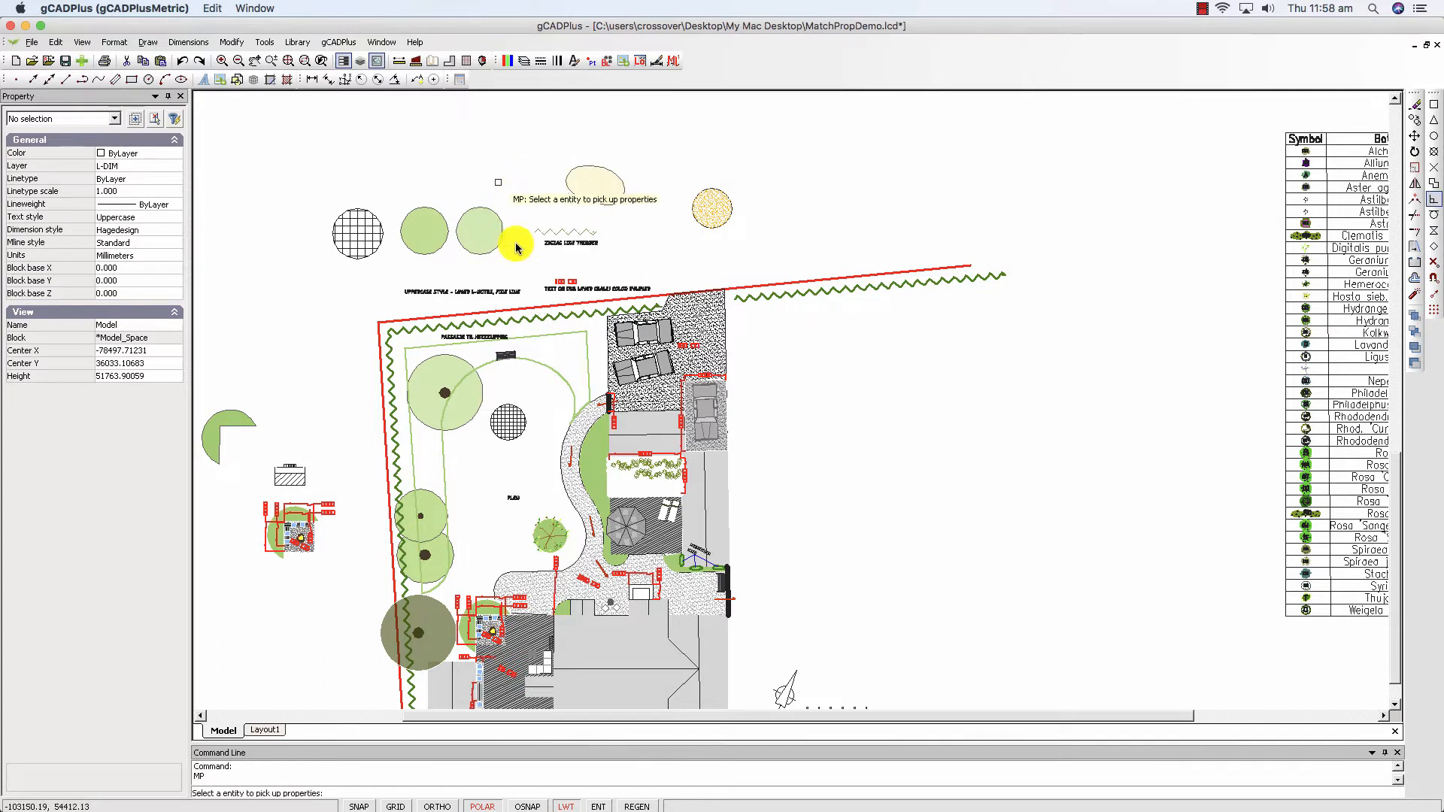
pyautogui.click(606, 201)
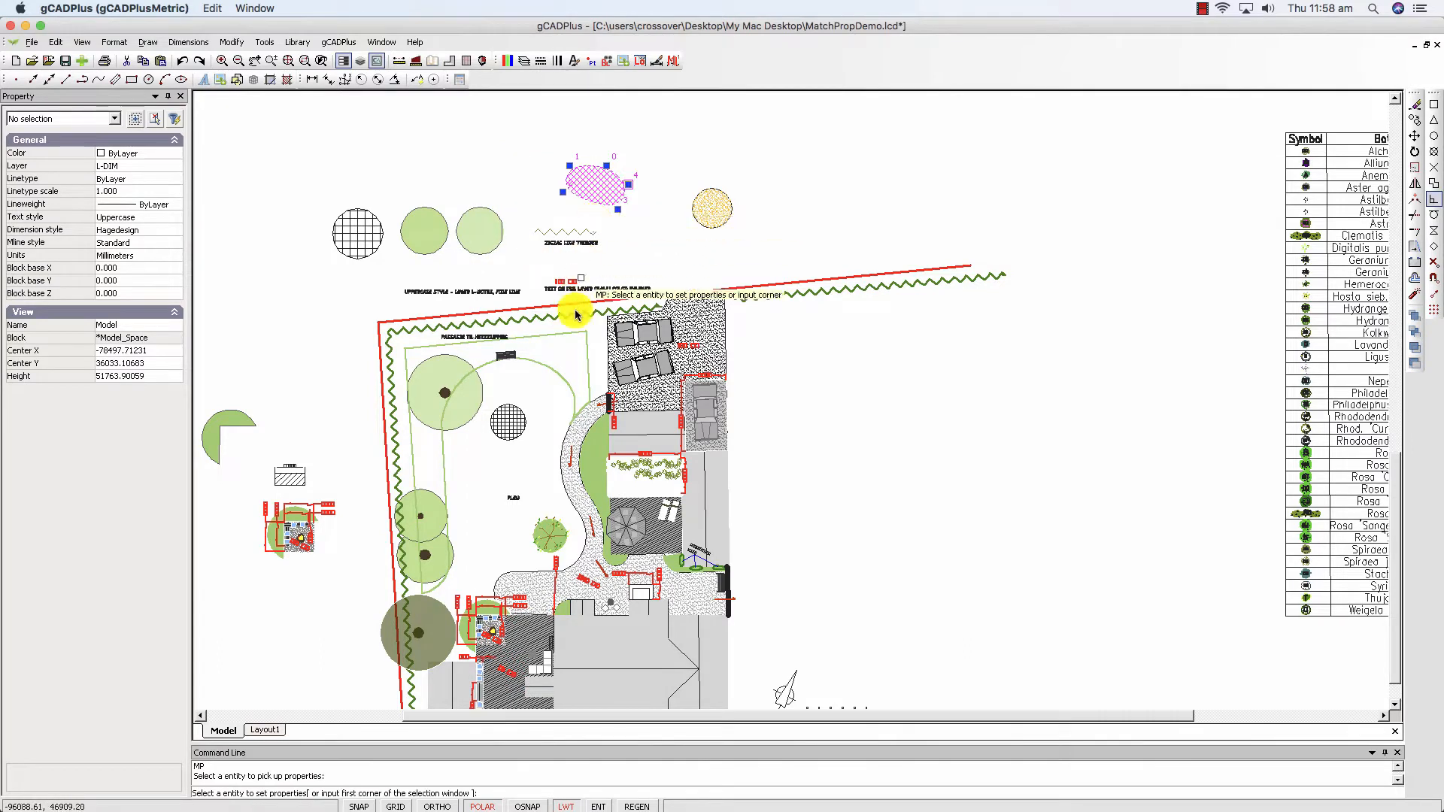
pyautogui.click(553, 362)
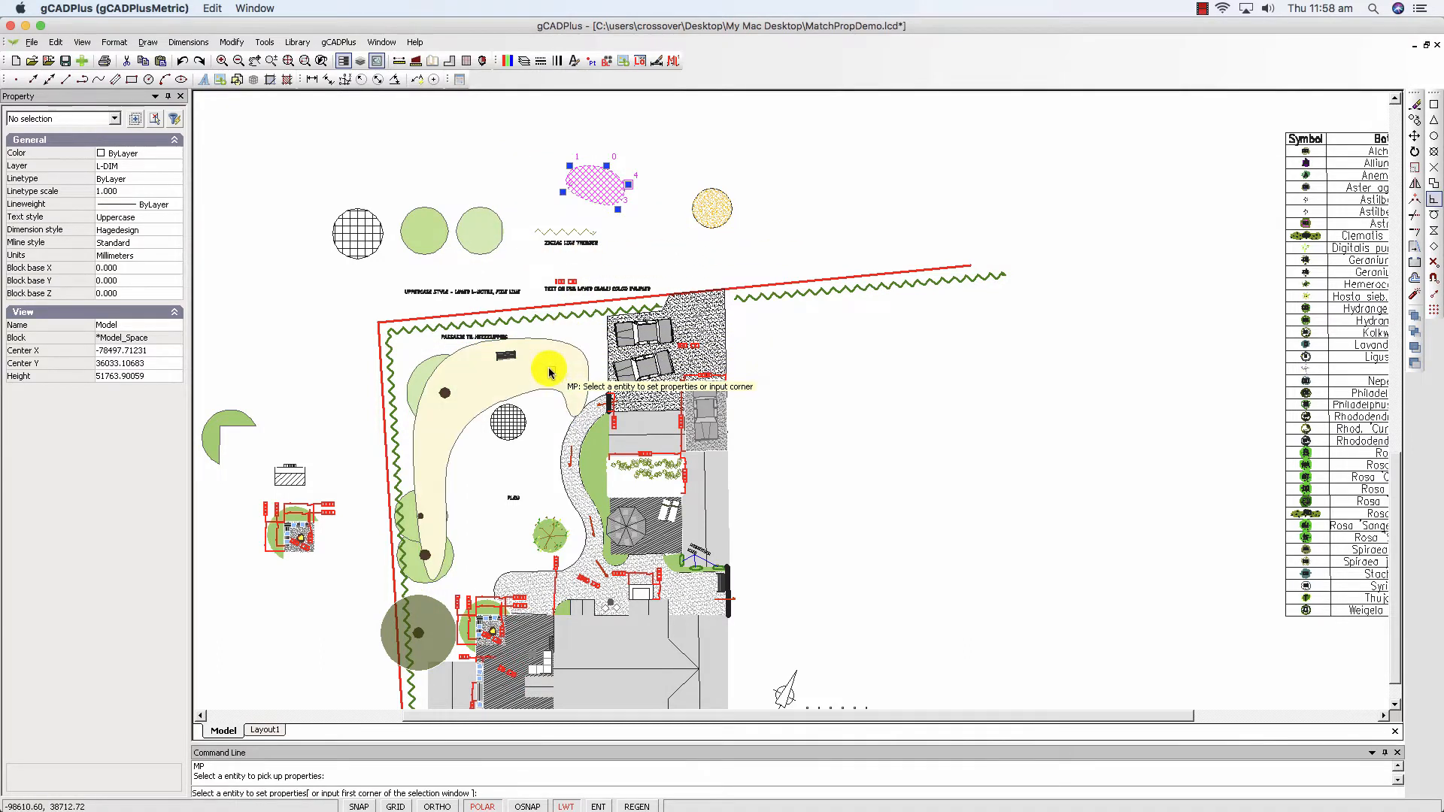
pyautogui.press('Return')
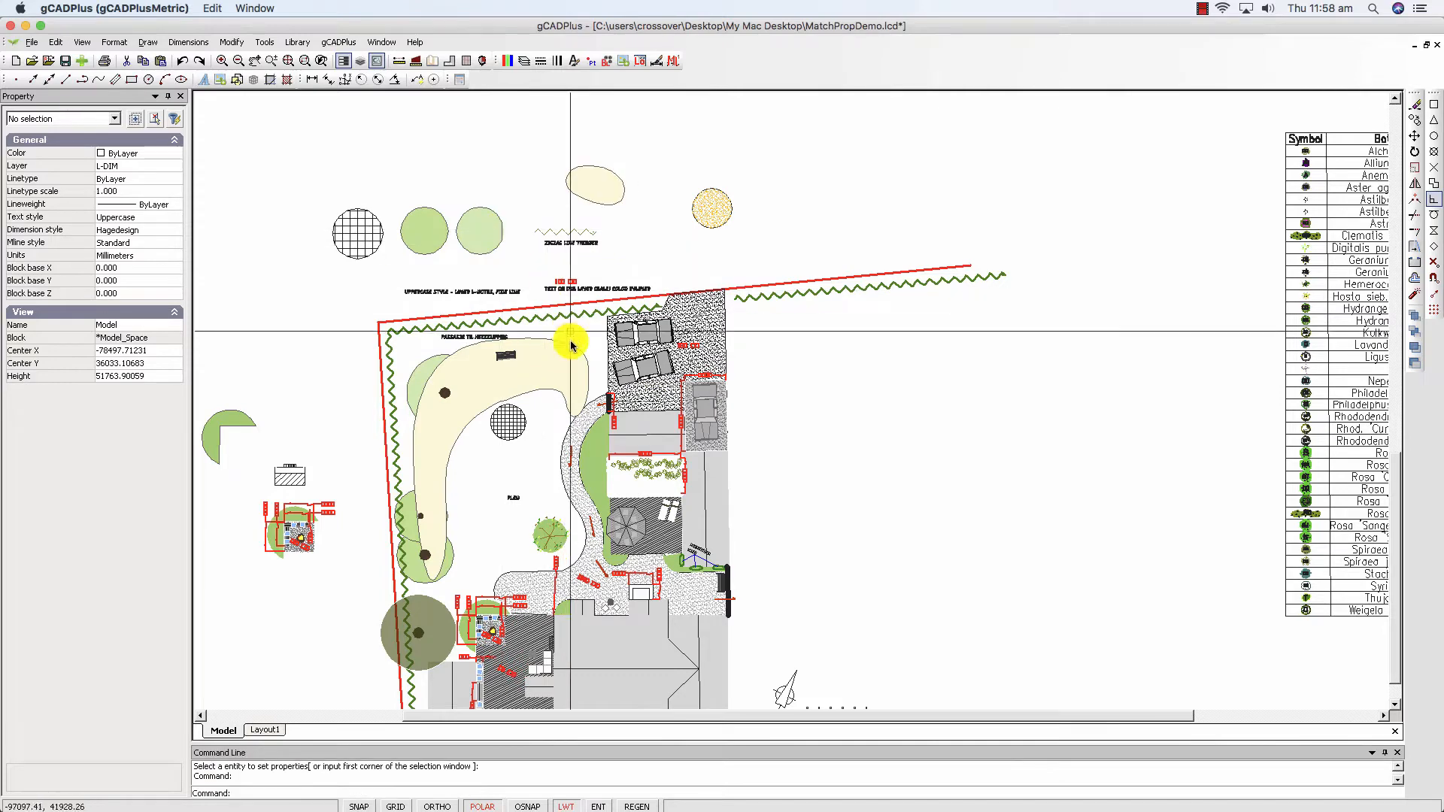
# Send the cream-filled curved bed to the back of the draw order, behind the trees
pyautogui.click(567, 336)
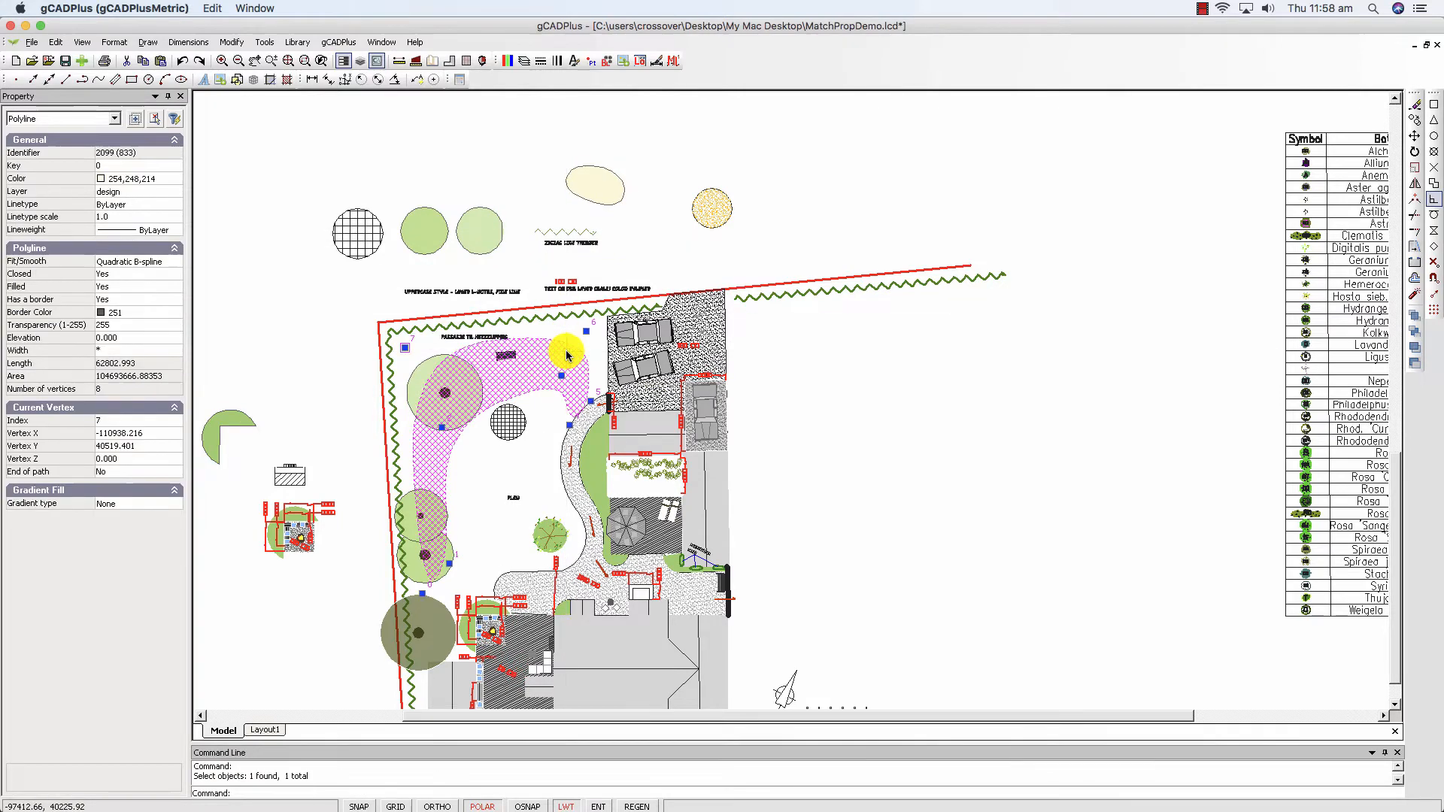
pyautogui.click(267, 42)
pyautogui.moveTo(387, 235)
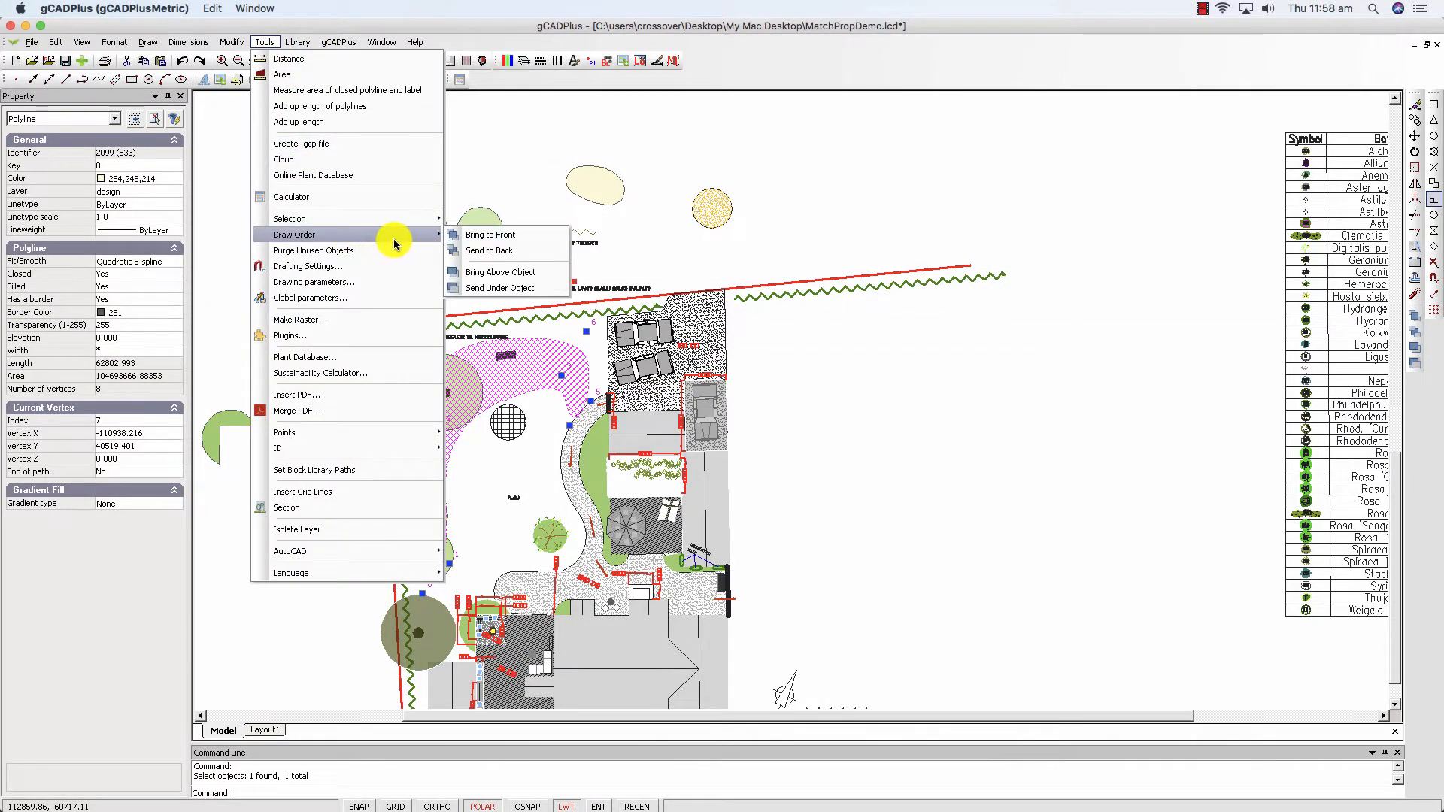
pyautogui.click(505, 253)
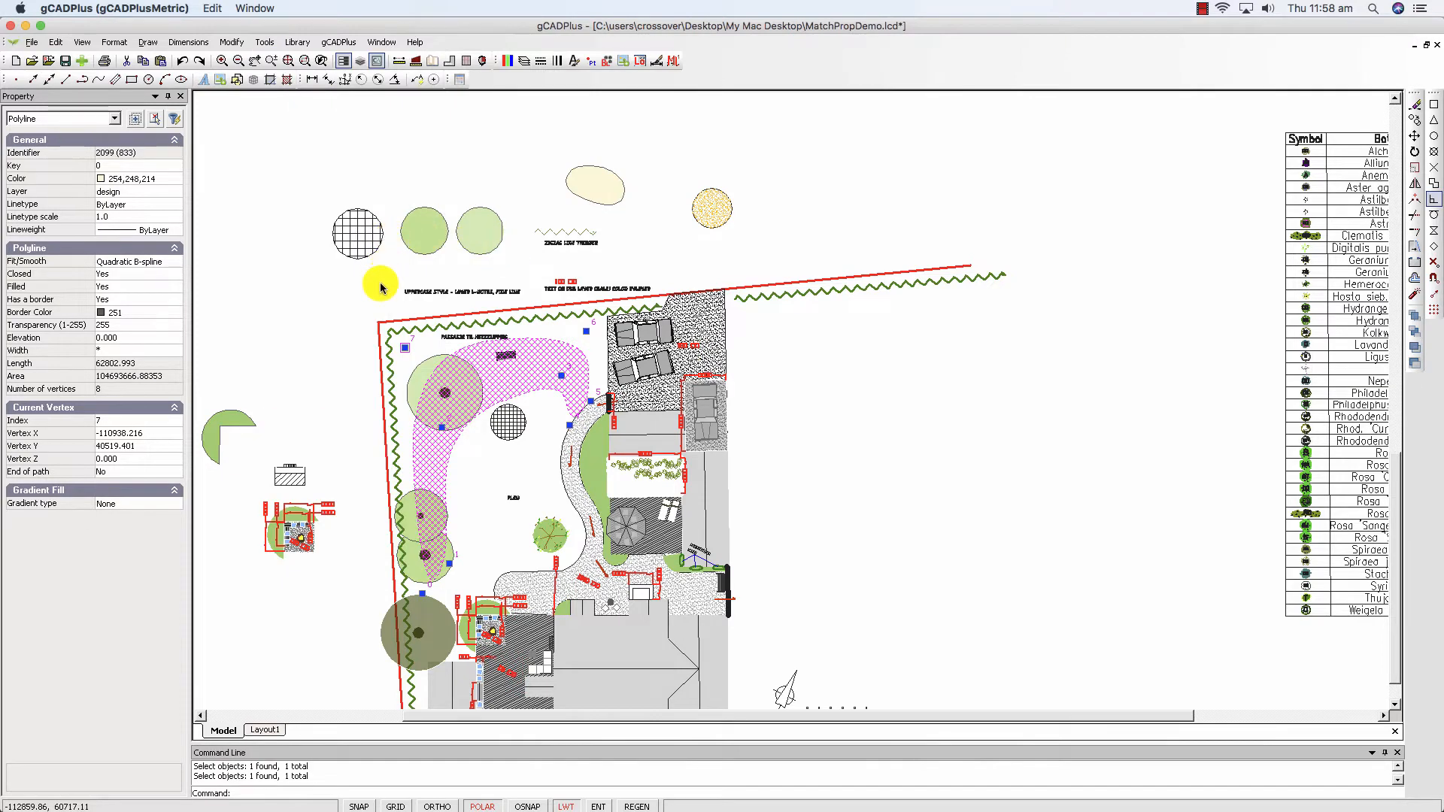
pyautogui.press('Return')
pyautogui.scroll(-3, 355, 296)
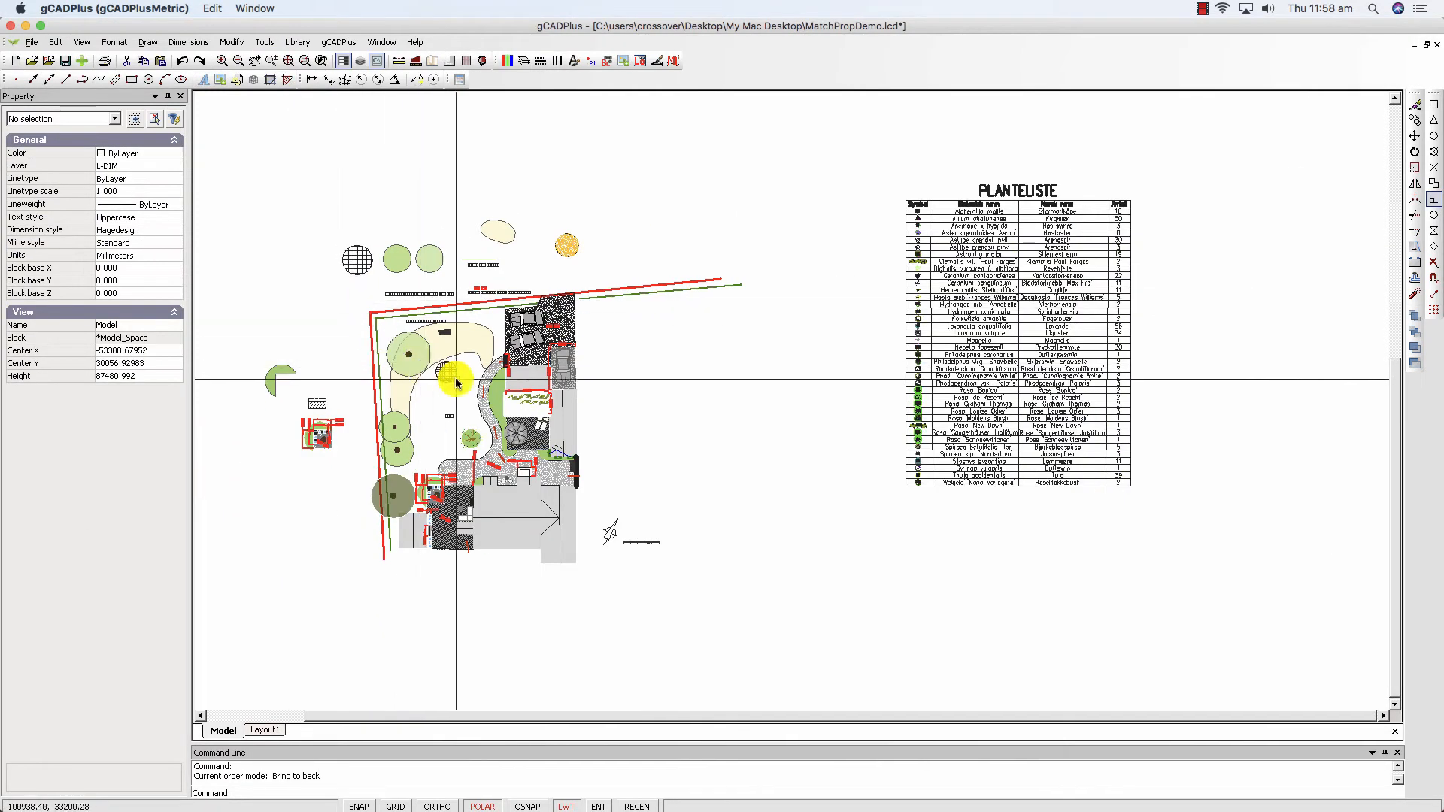
pyautogui.scroll(2, 449, 375)
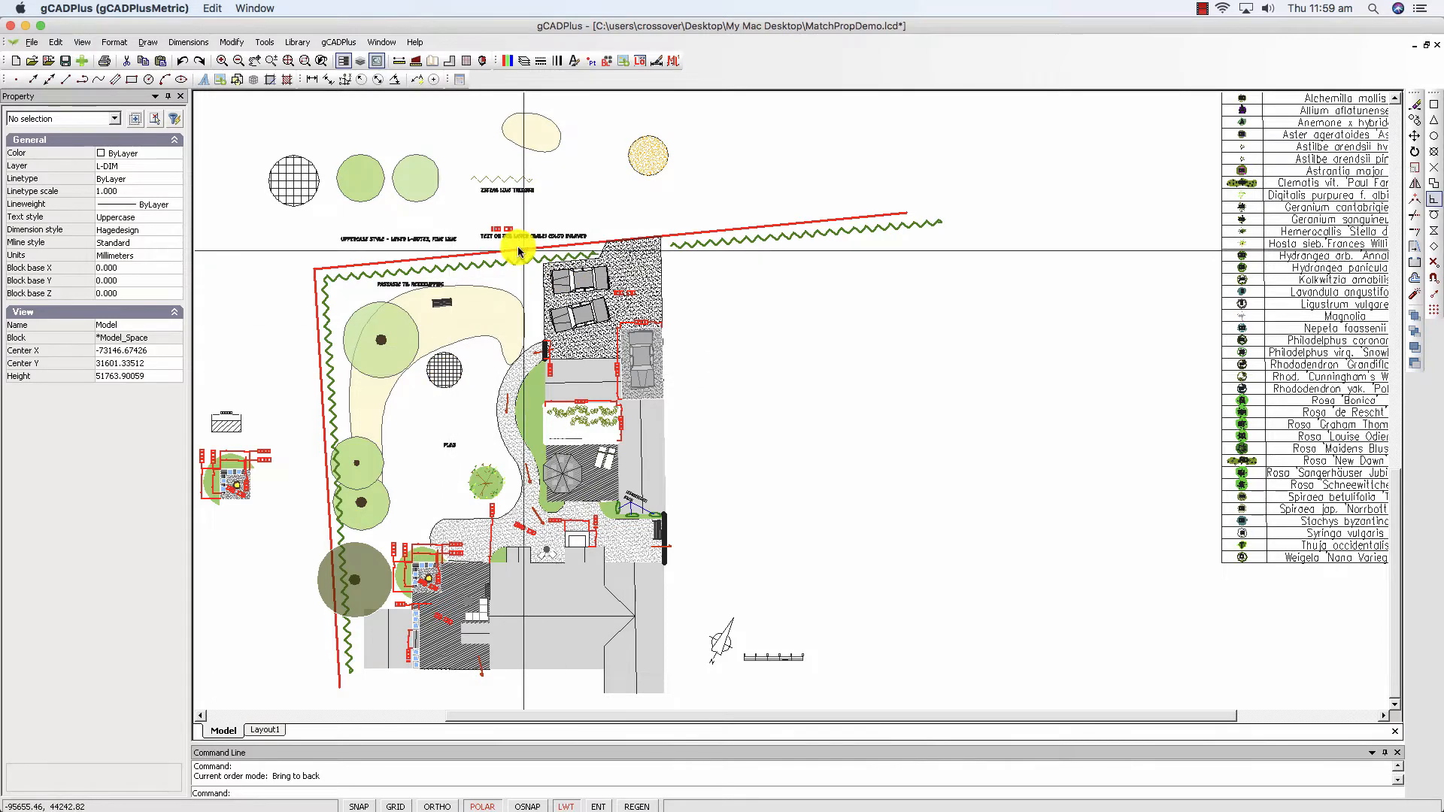
# Inspect the thick zigzag hedge line along the garden's upper boundary, and match the sample thinner zigzag line's properties onto it
pyautogui.scroll(2, 517, 245)
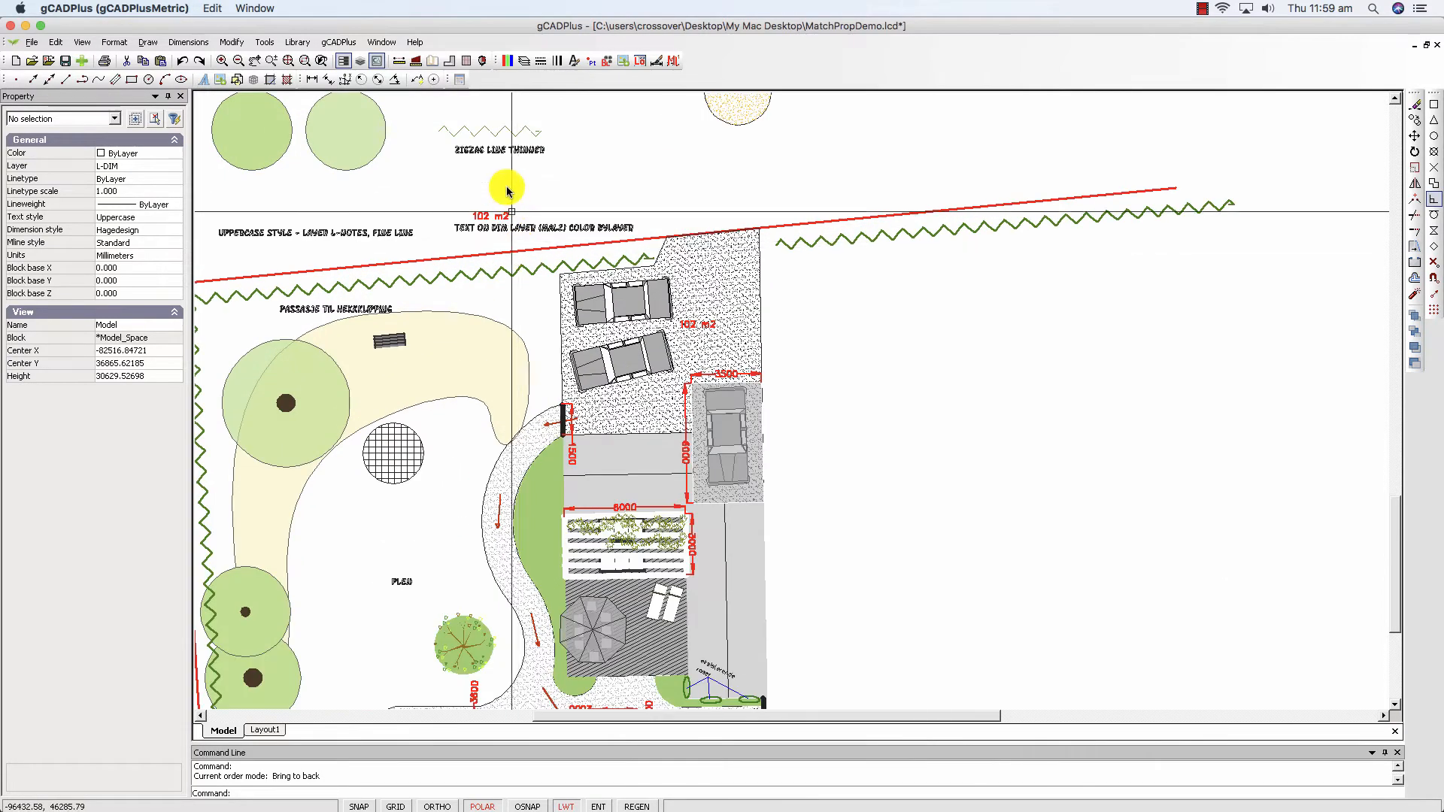
pyautogui.click(502, 269)
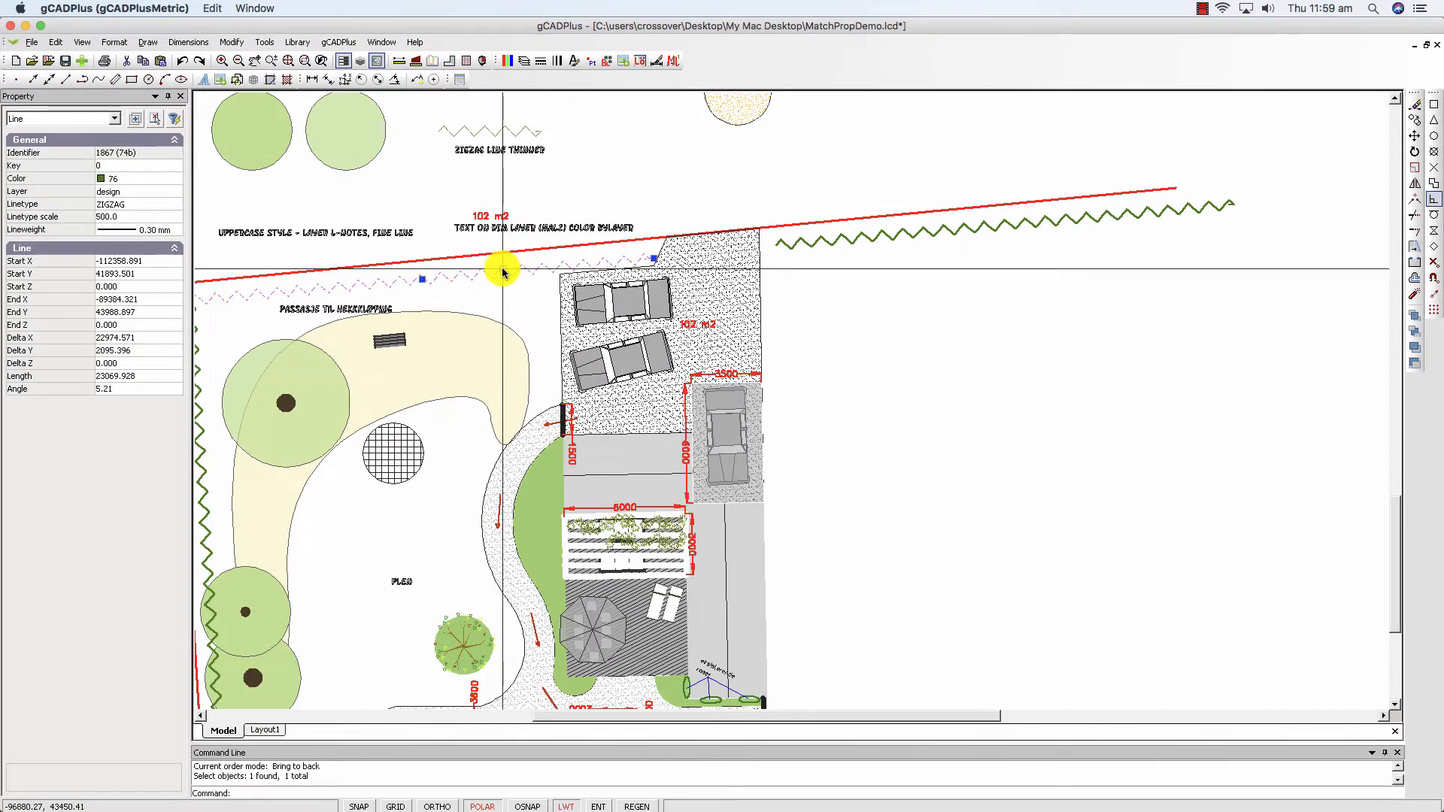
pyautogui.press('Escape')
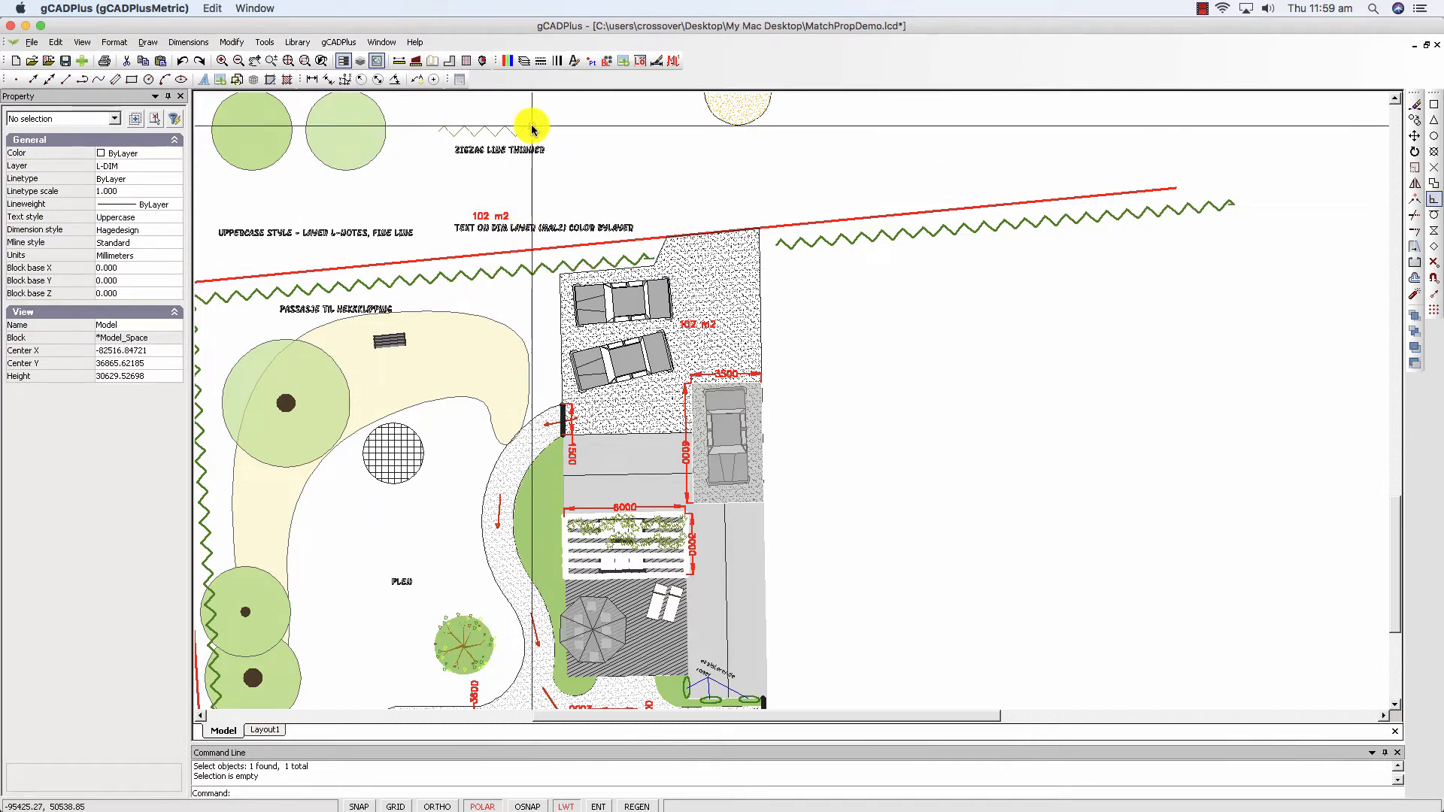
pyautogui.rightClick(589, 143)
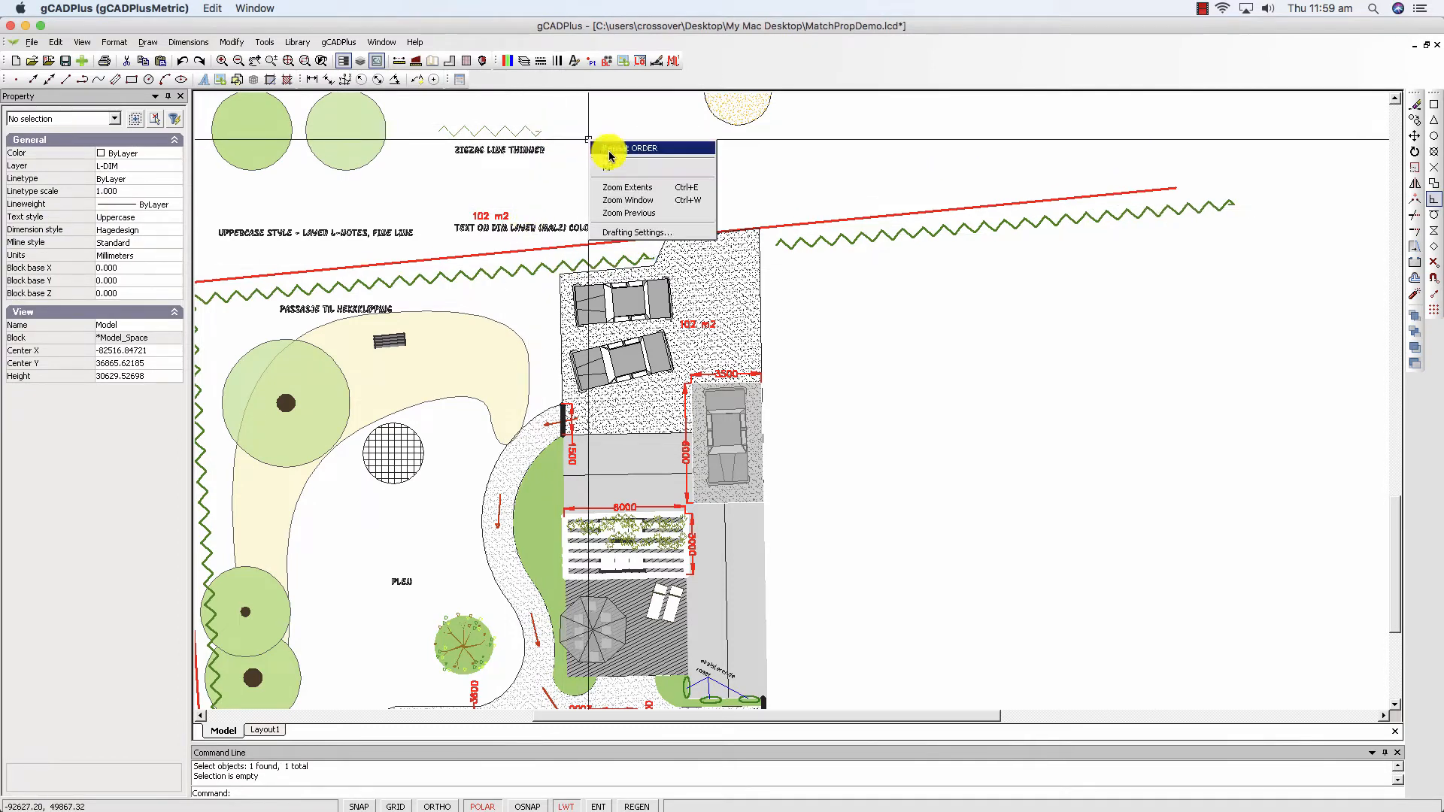
pyautogui.click(610, 167)
pyautogui.click(542, 133)
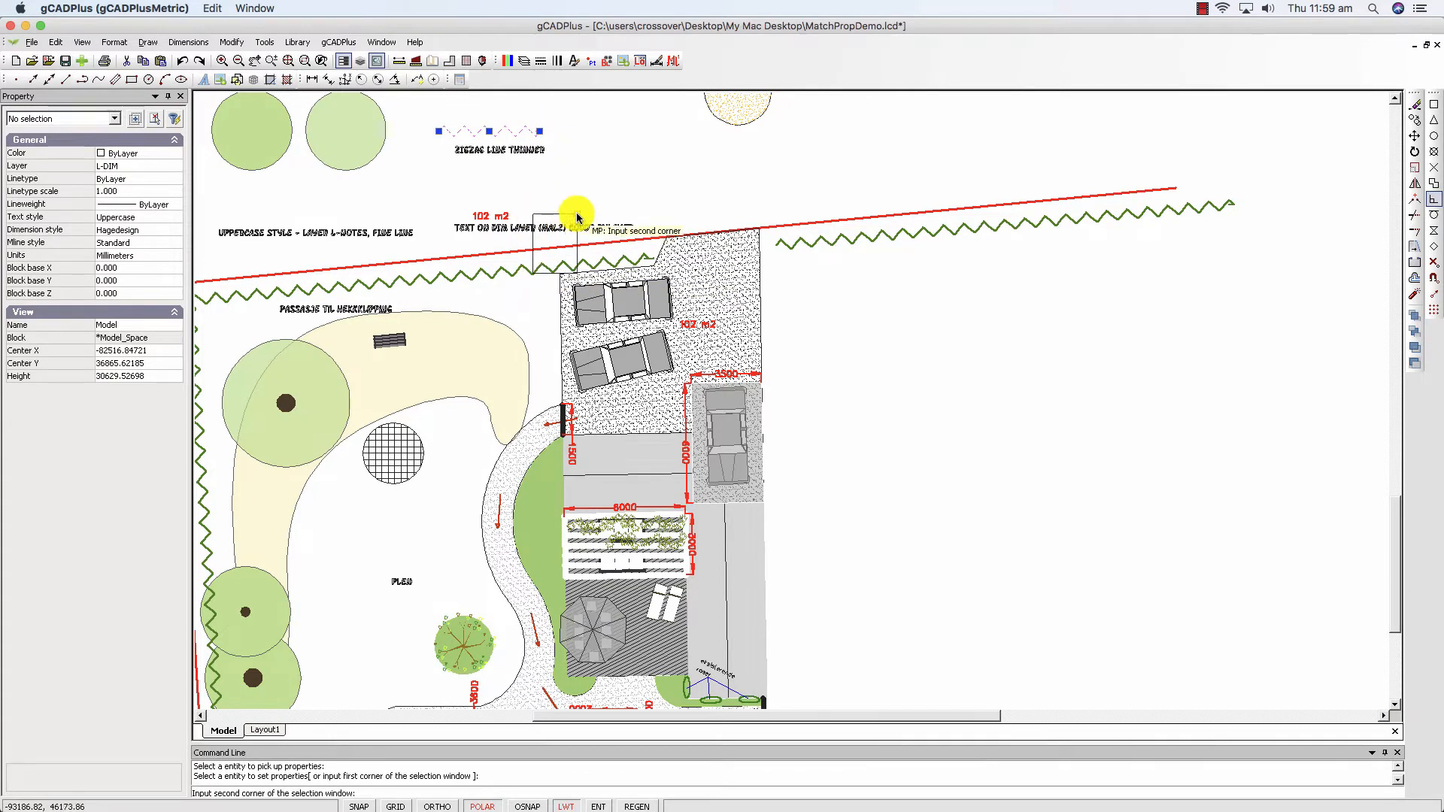
pyautogui.click(602, 207)
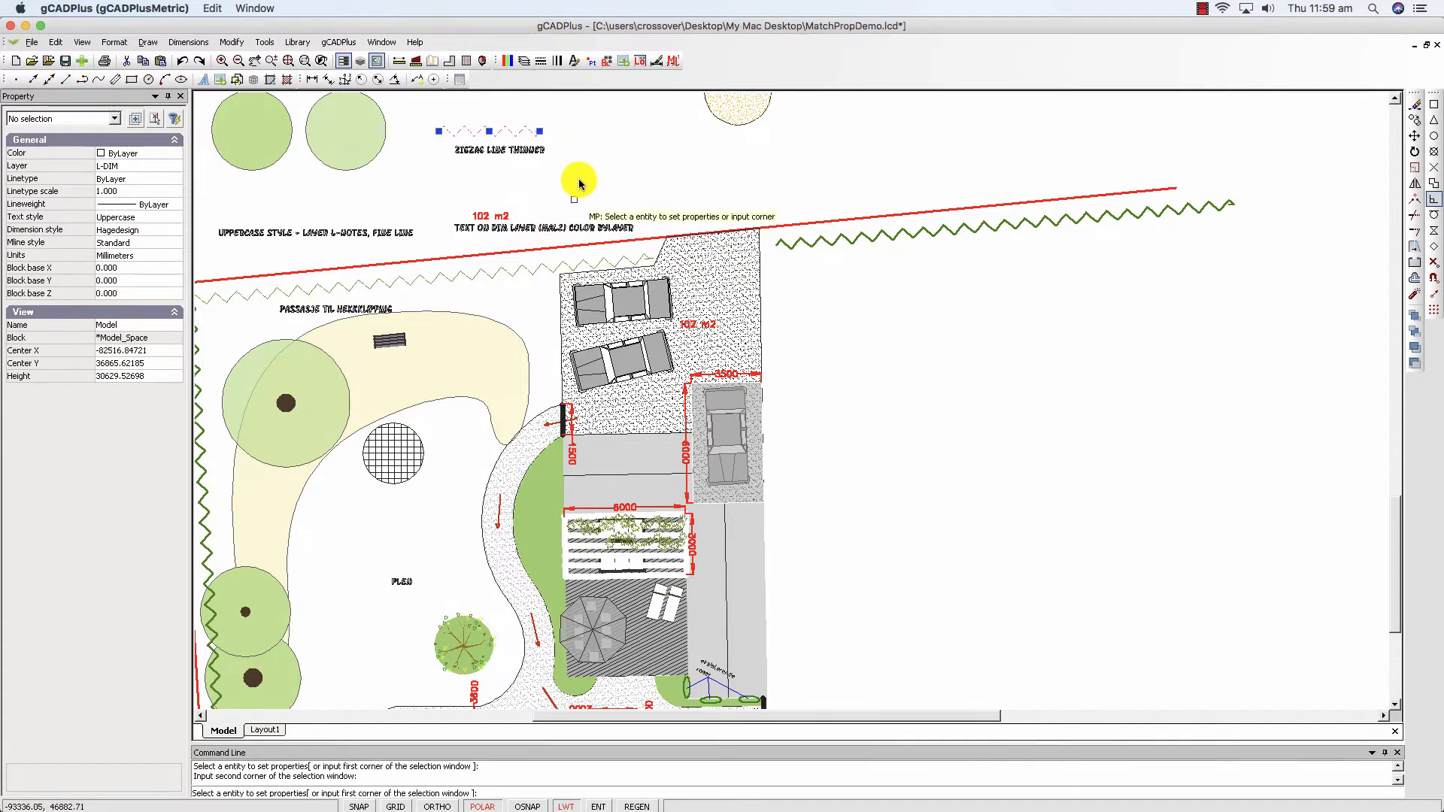
pyautogui.press('Escape')
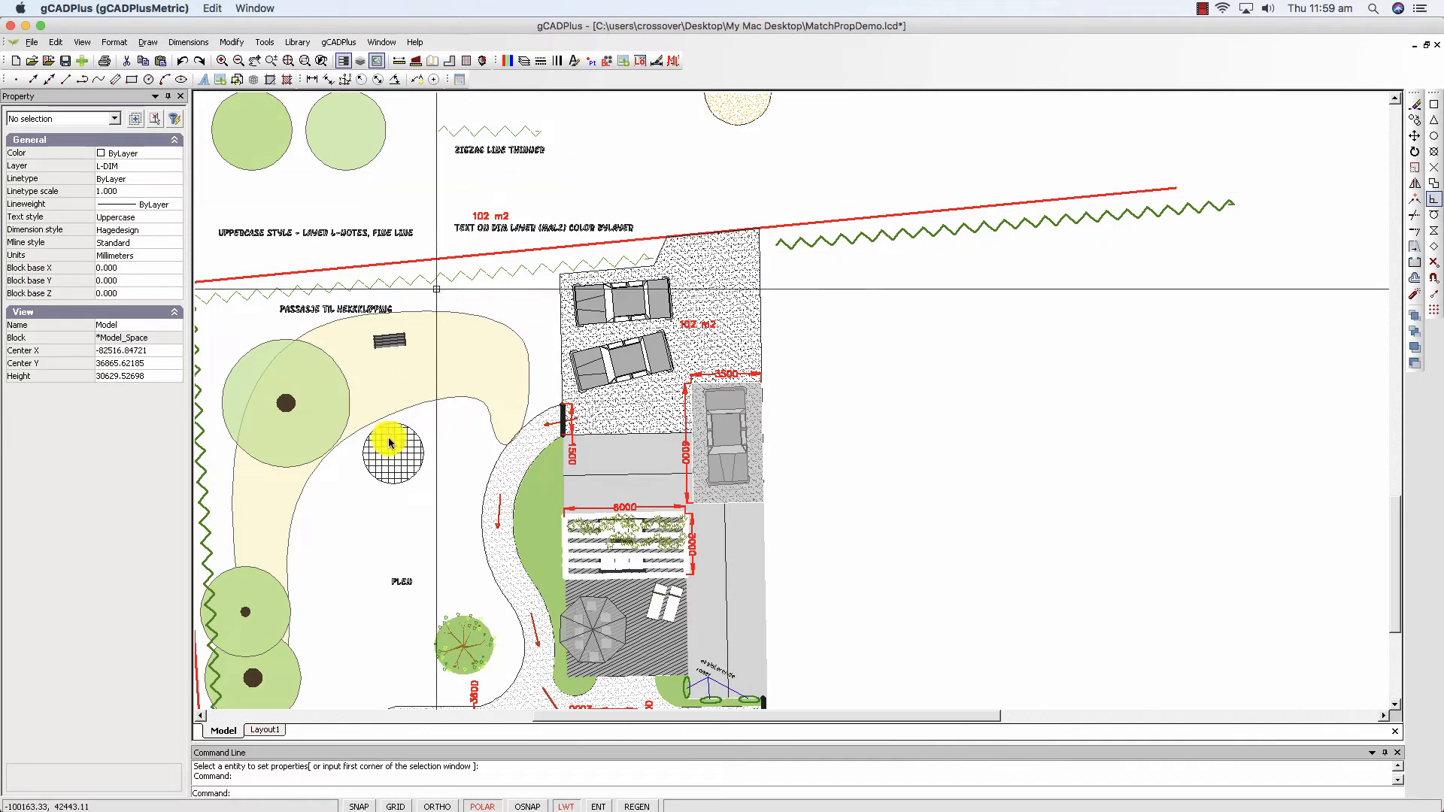
# Examine how the upper hedge line and the garden plan display in Layout1, and return to model space
pyautogui.click(275, 730)
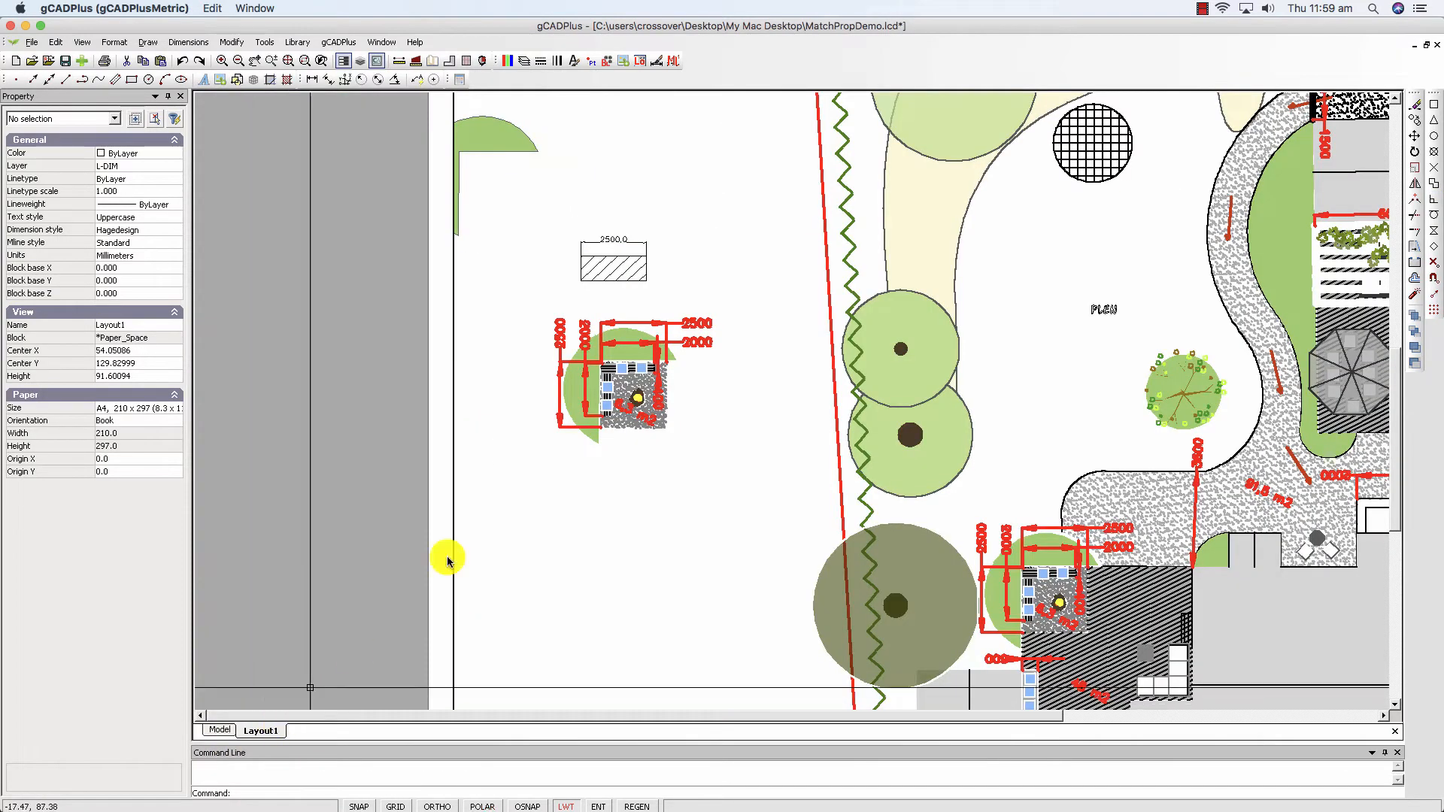
pyautogui.scroll(5, 918, 200)
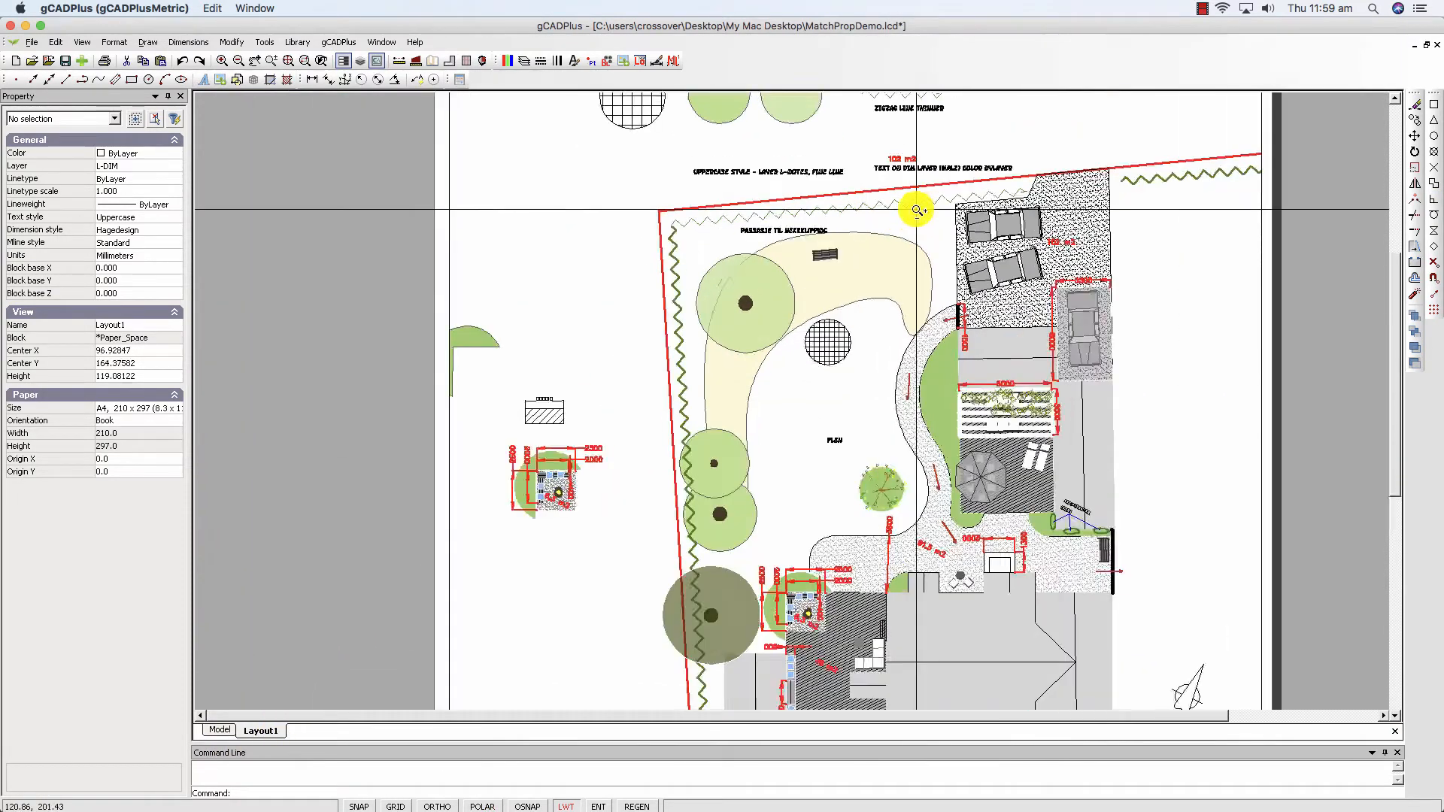
pyautogui.moveTo(885, 290); pyautogui.dragTo(729, 399, button='middle')
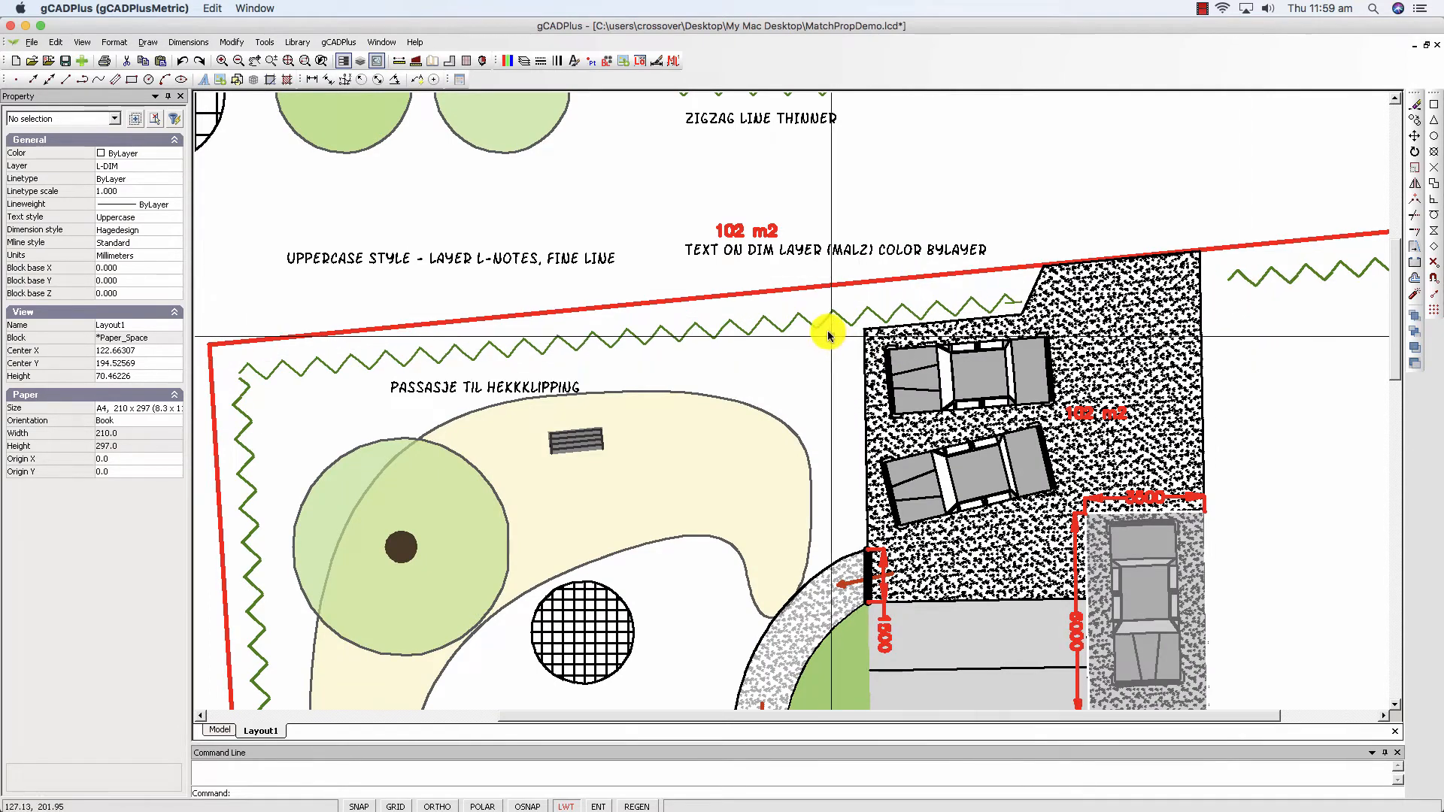
pyautogui.scroll(-3, 829, 333)
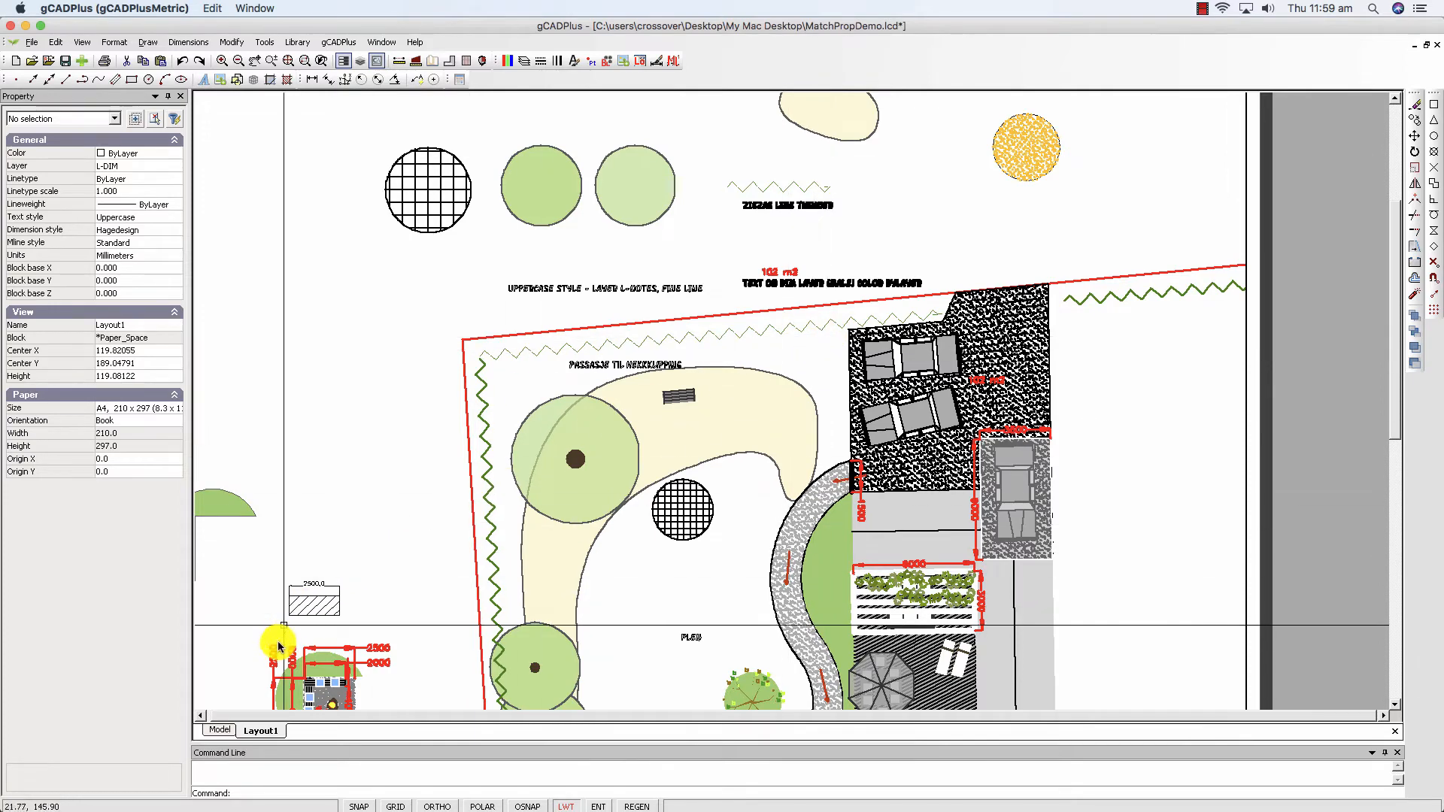
pyautogui.click(231, 729)
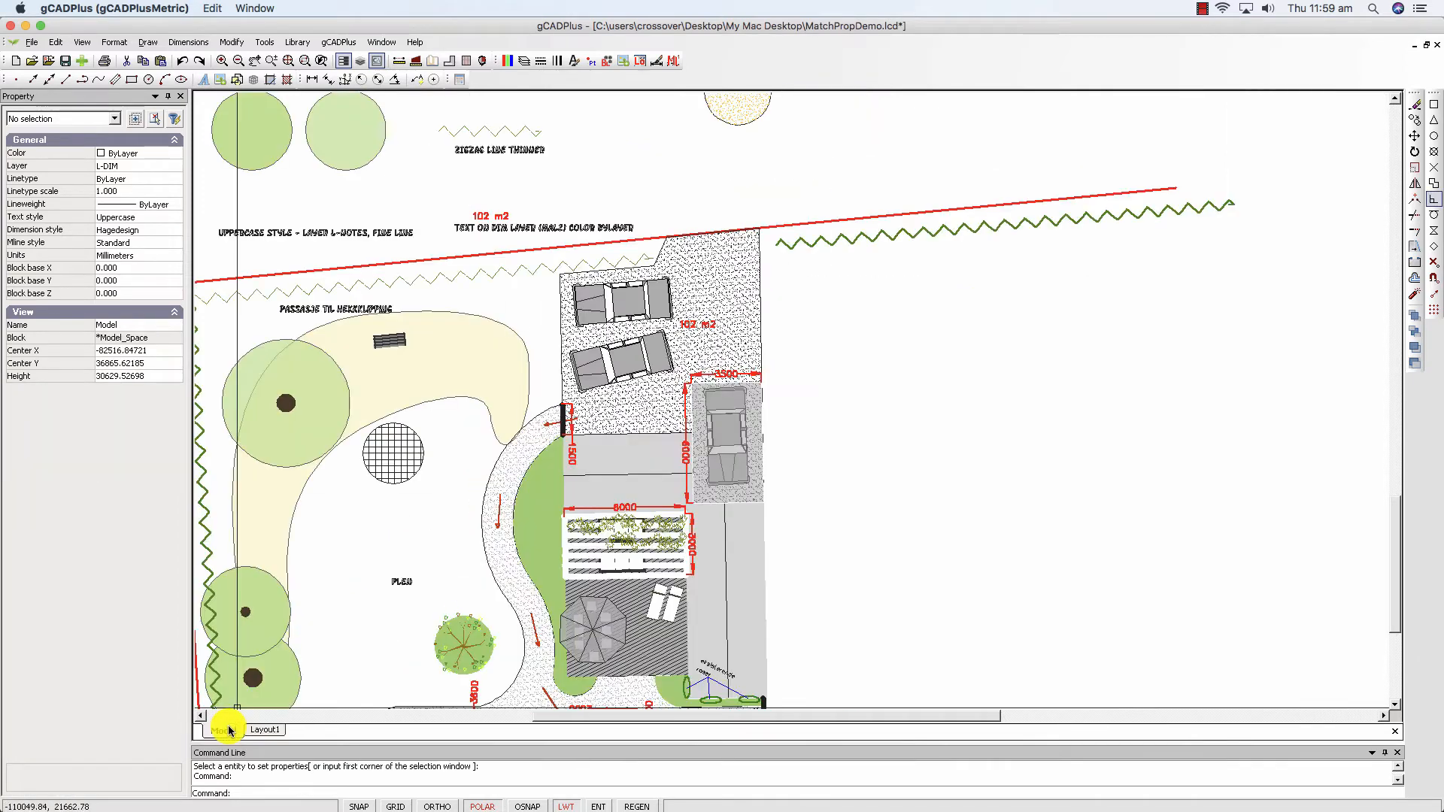
# Compare the two round grid hatches, and match the sample hatch's properties above the plan onto the round hatch in the garden
pyautogui.scroll(-3, 419, 507)
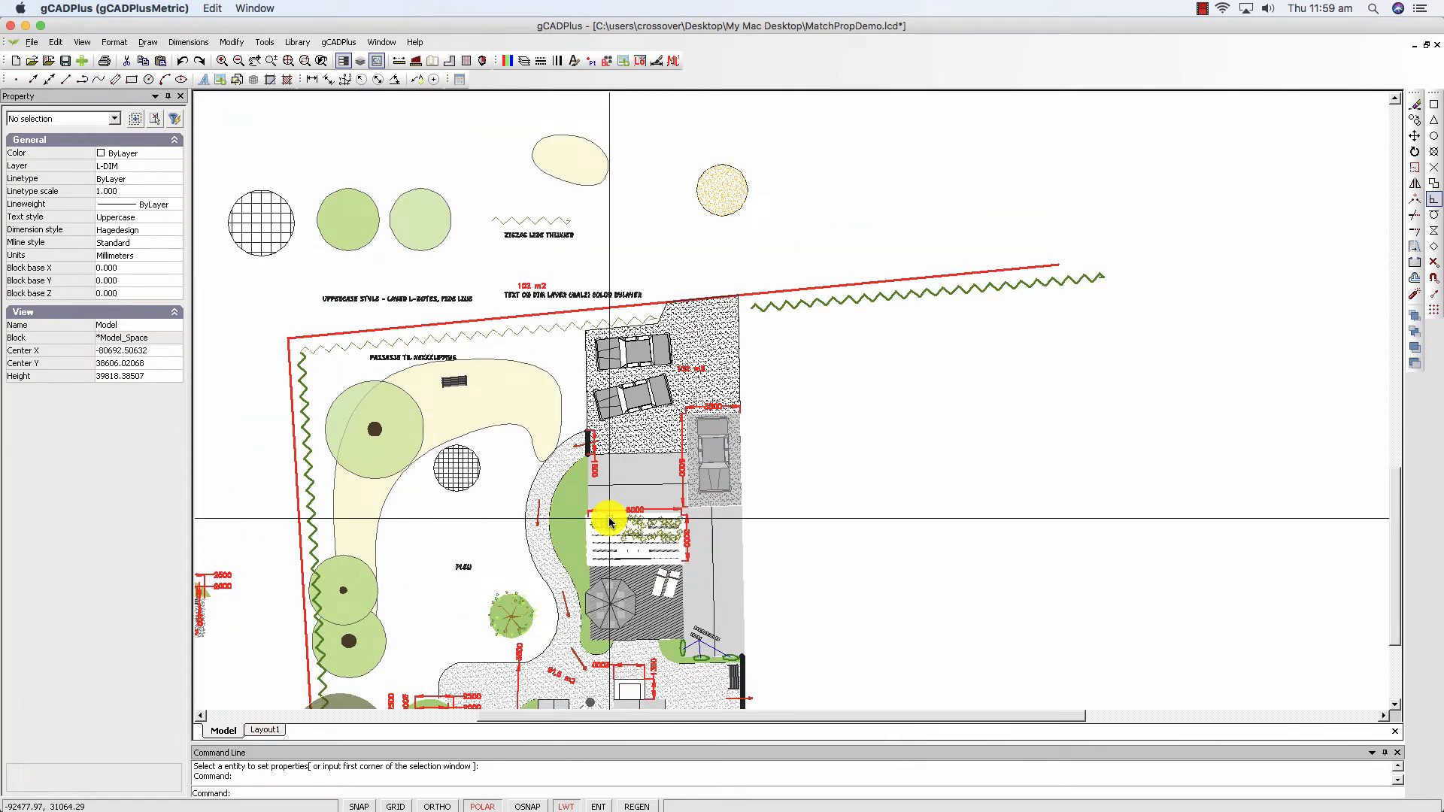
pyautogui.click(457, 482)
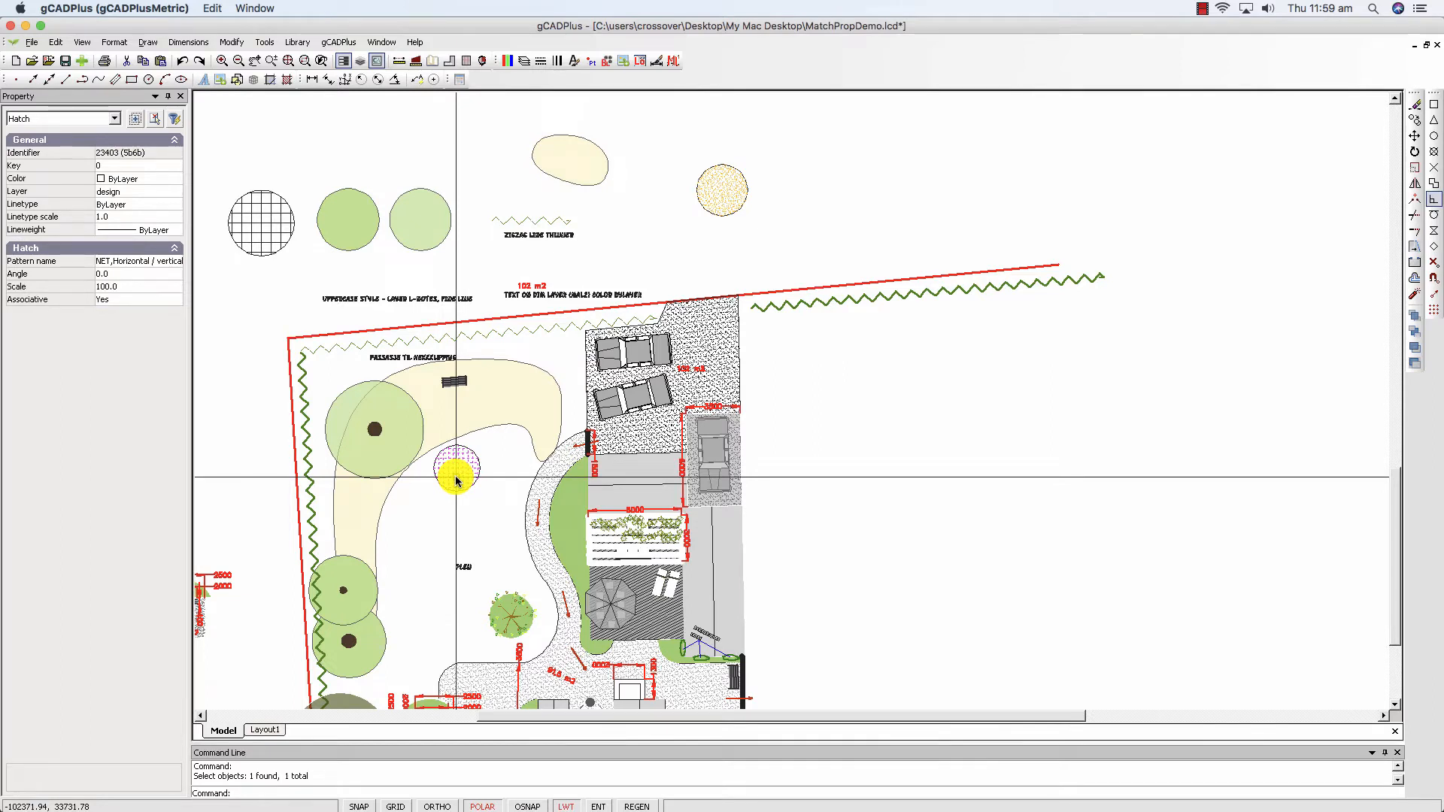
pyautogui.press('Escape')
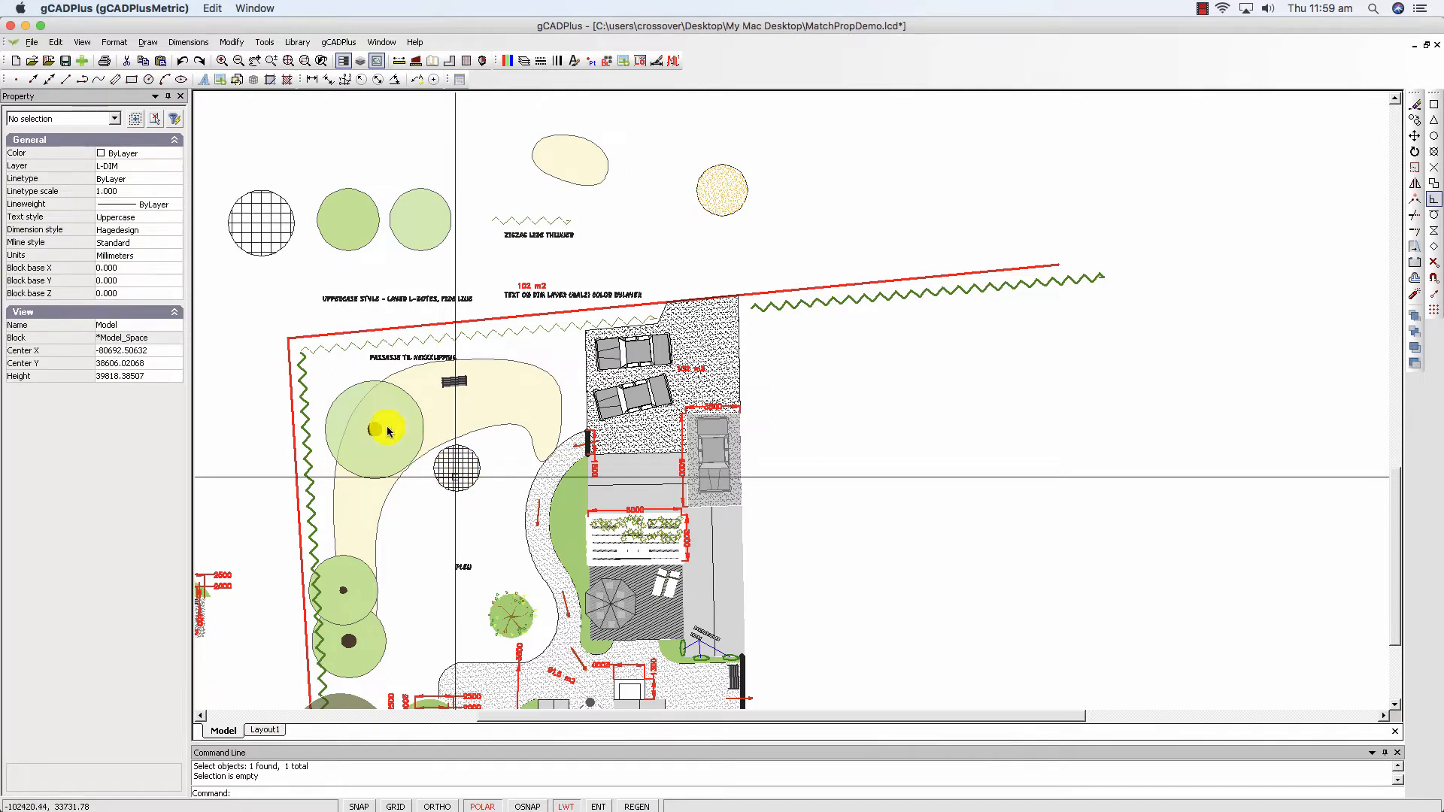
pyautogui.click(254, 226)
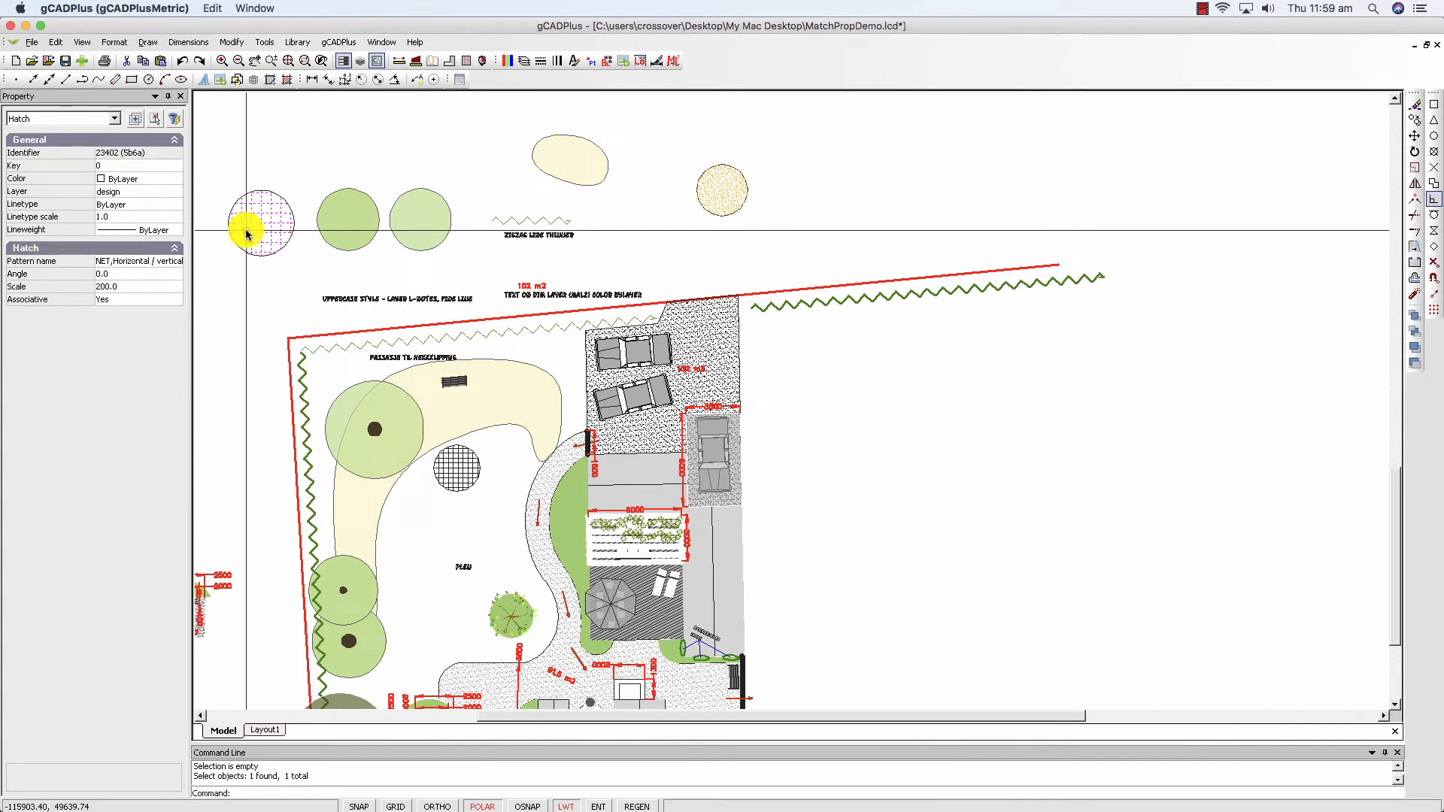
pyautogui.press('Return')
pyautogui.rightClick(304, 161)
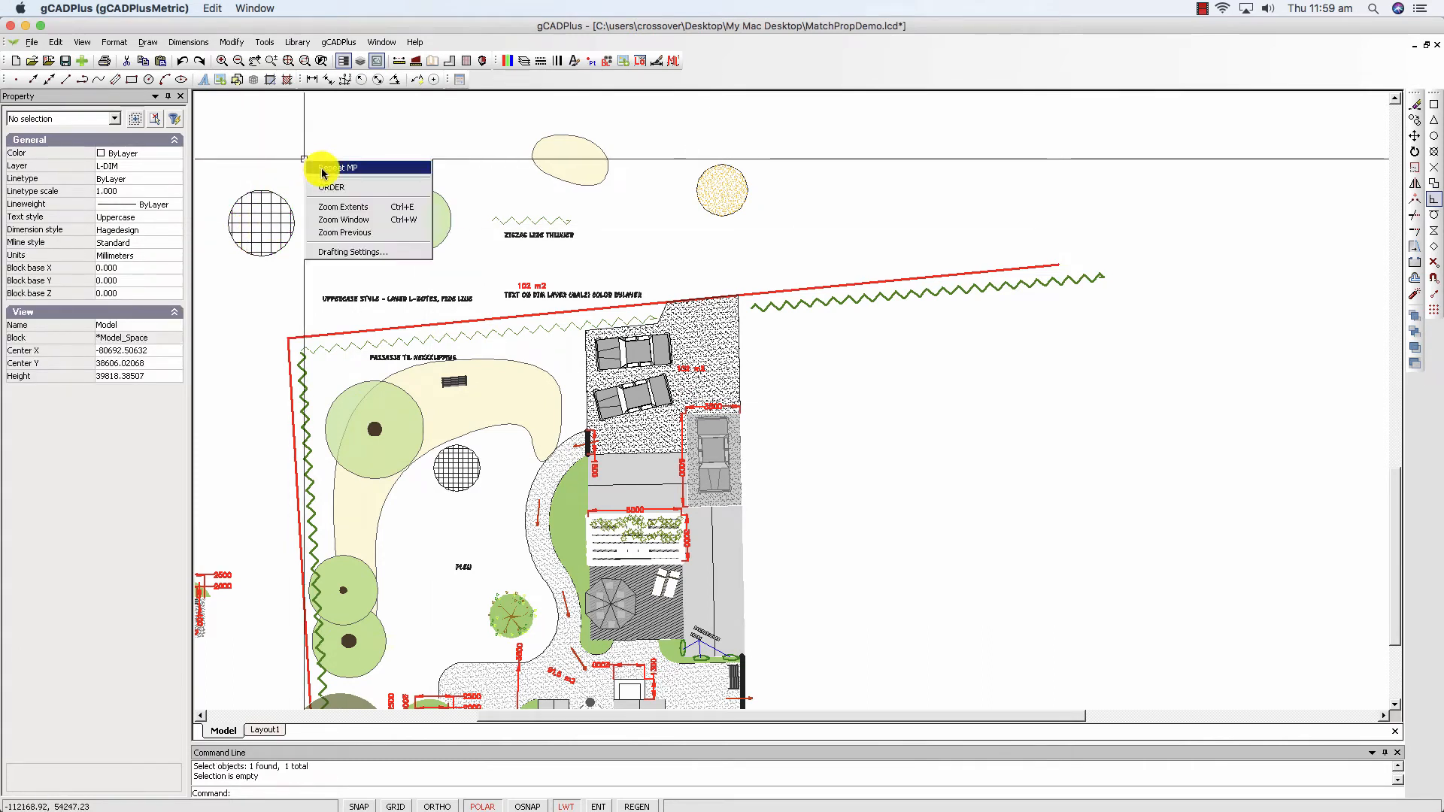
pyautogui.click(324, 168)
pyautogui.click(278, 229)
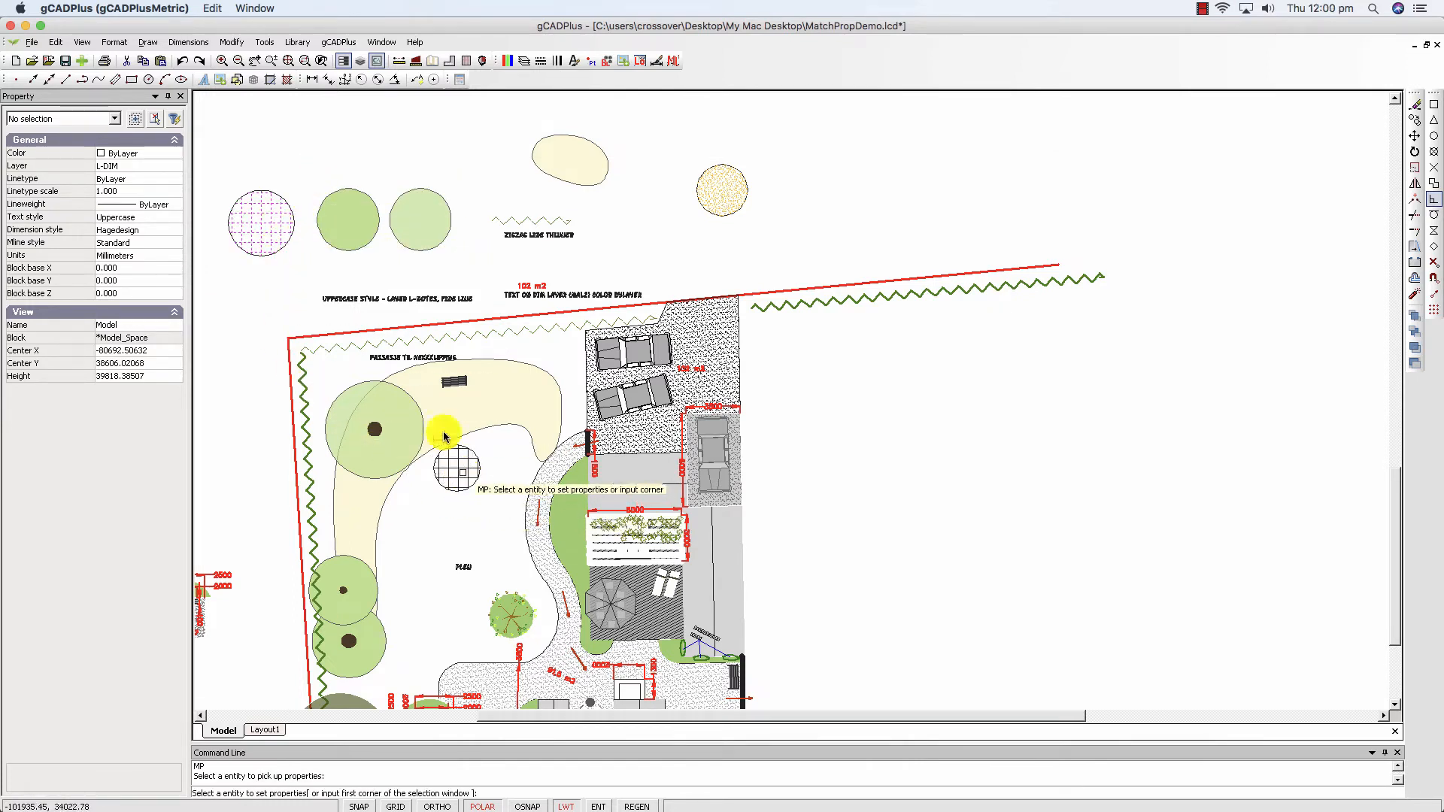
pyautogui.click(306, 312)
pyautogui.press('Escape')
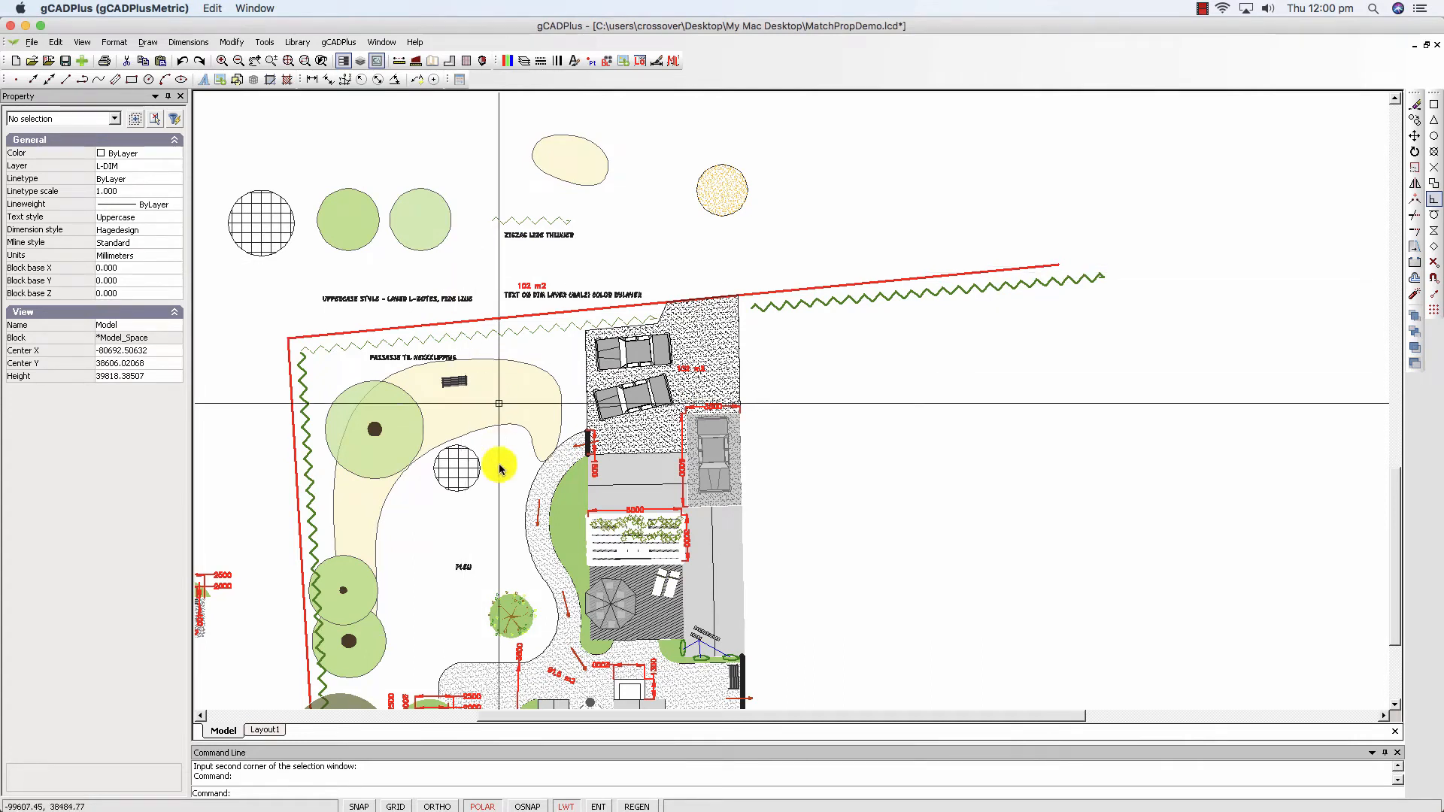
# Inspect the outer horizontal red dimension of the seating detail beside the plan, examine the detail in Layout1, and return to model space
pyautogui.moveTo(572, 451)
pyautogui.mouseDown(button='middle')
pyautogui.moveTo(690, 354)
pyautogui.moveTo(767, 226)
pyautogui.mouseUp(button='middle')
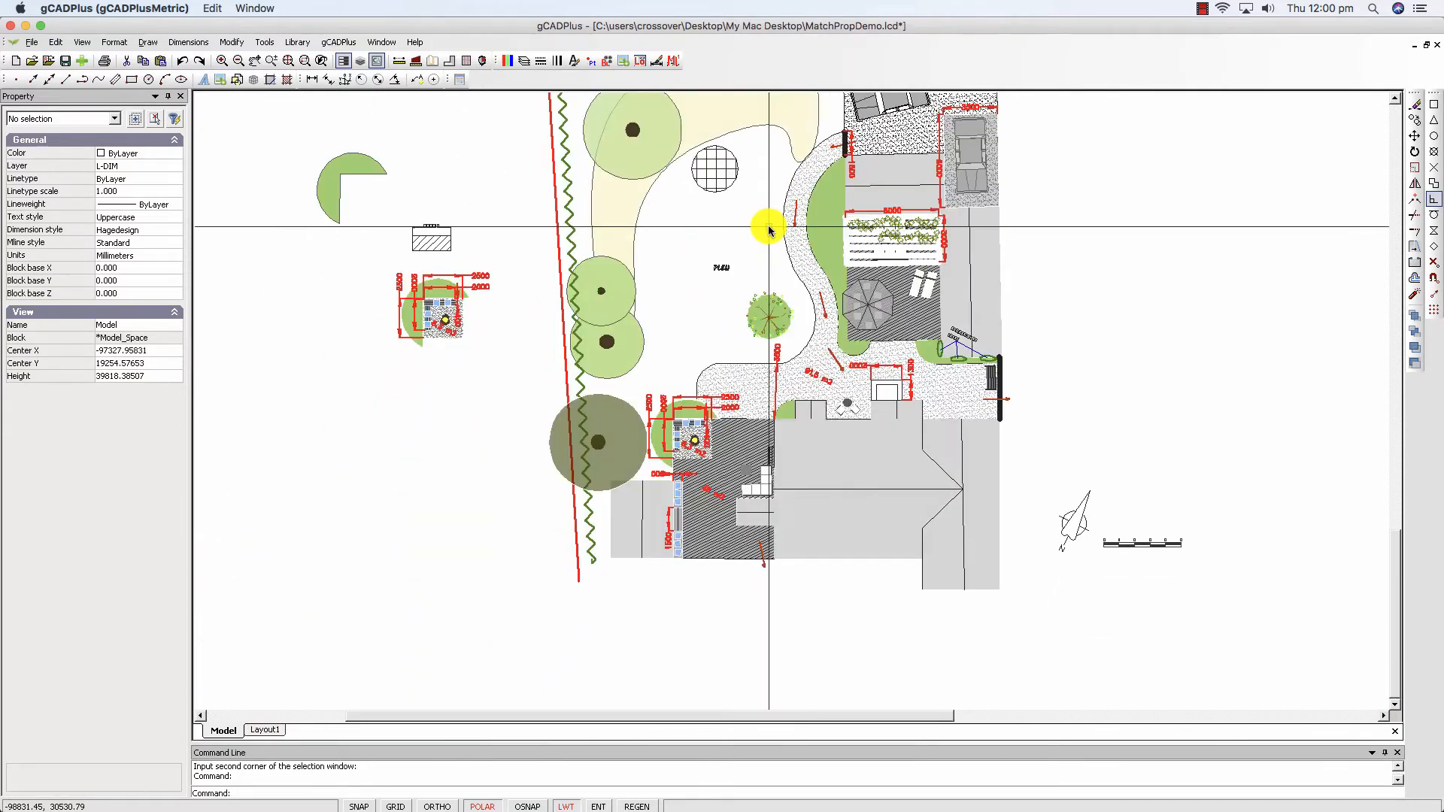
pyautogui.scroll(2, 477, 352)
pyautogui.moveTo(477, 352); pyautogui.dragTo(528, 434, button='middle')
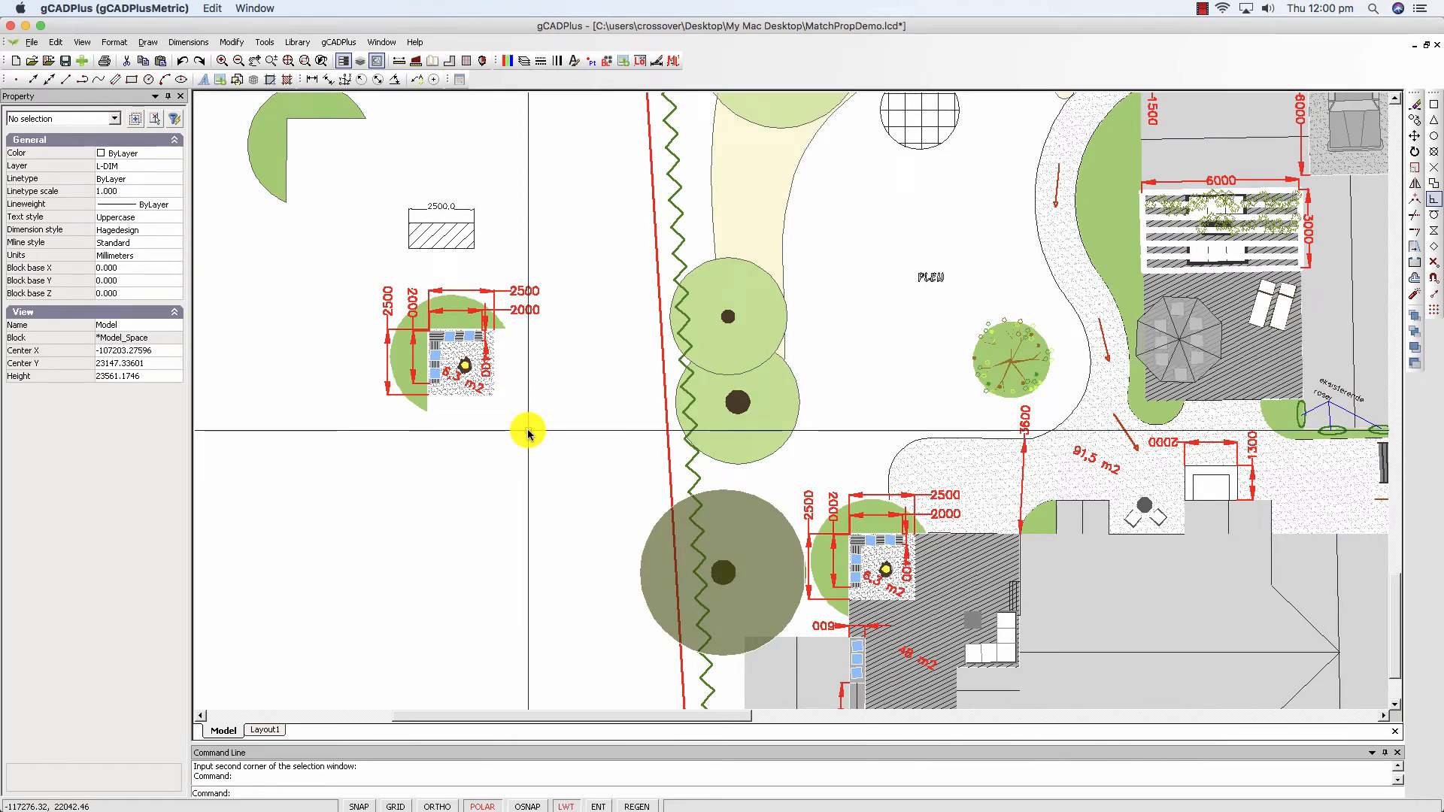
pyautogui.scroll(1, 532, 413)
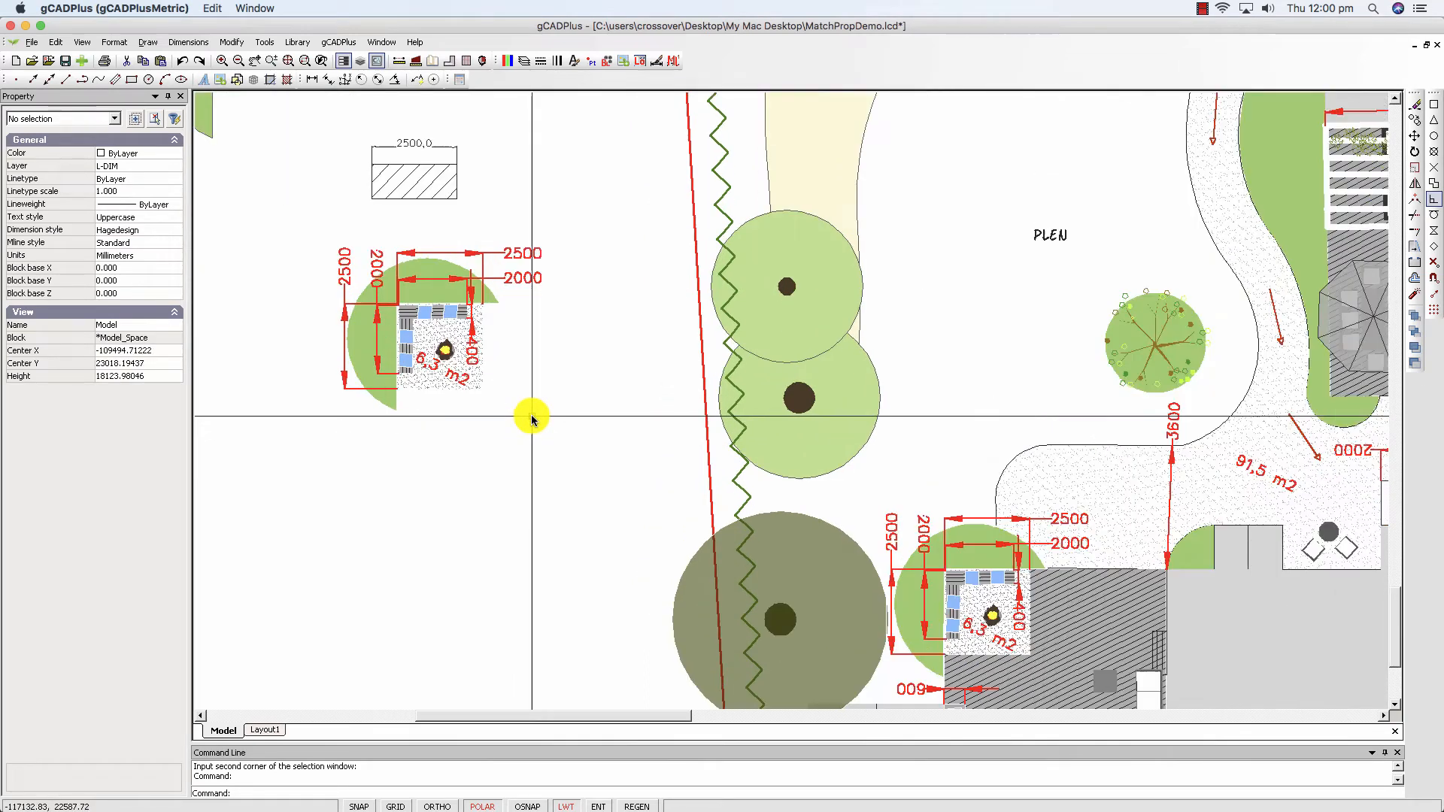
pyautogui.click(523, 263)
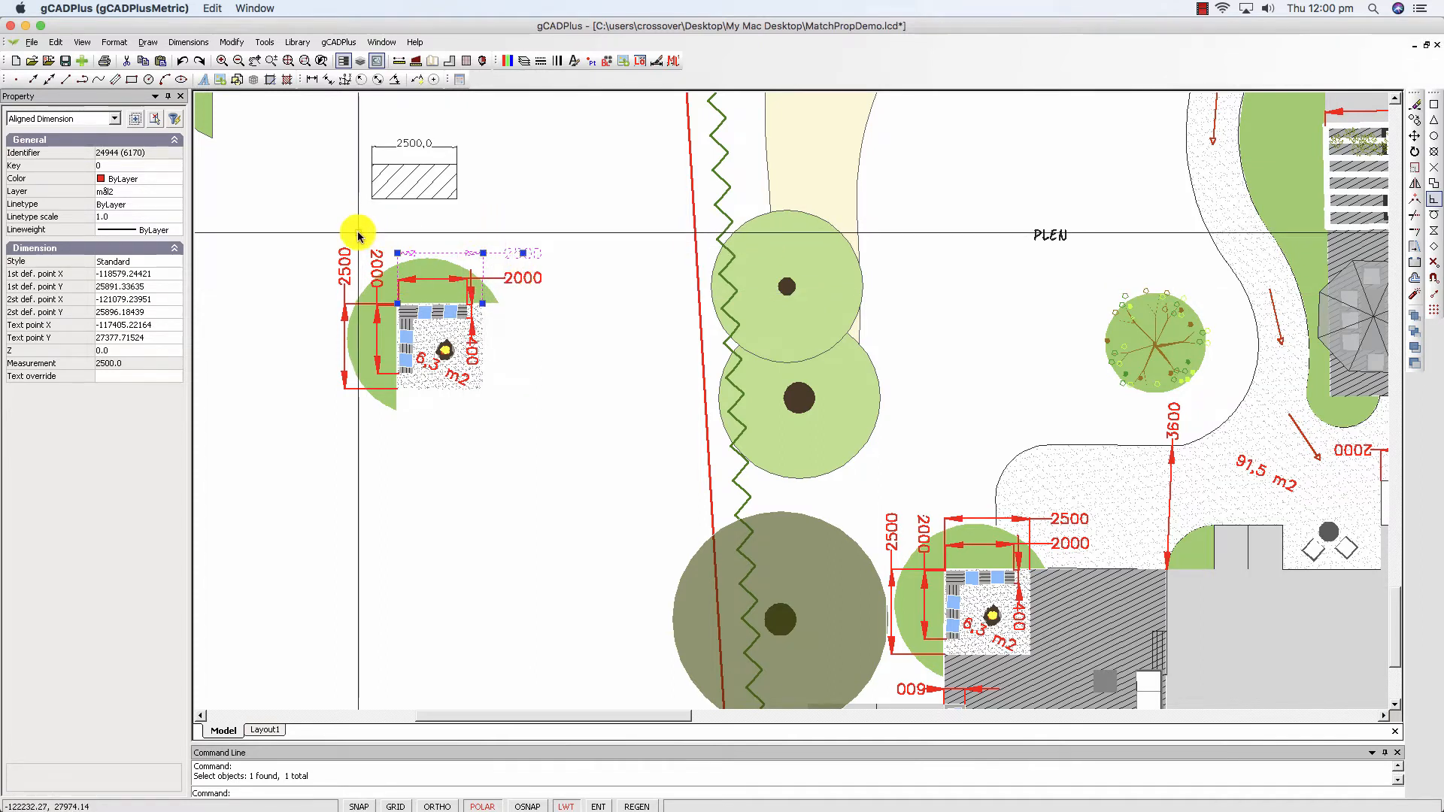
pyautogui.click(267, 730)
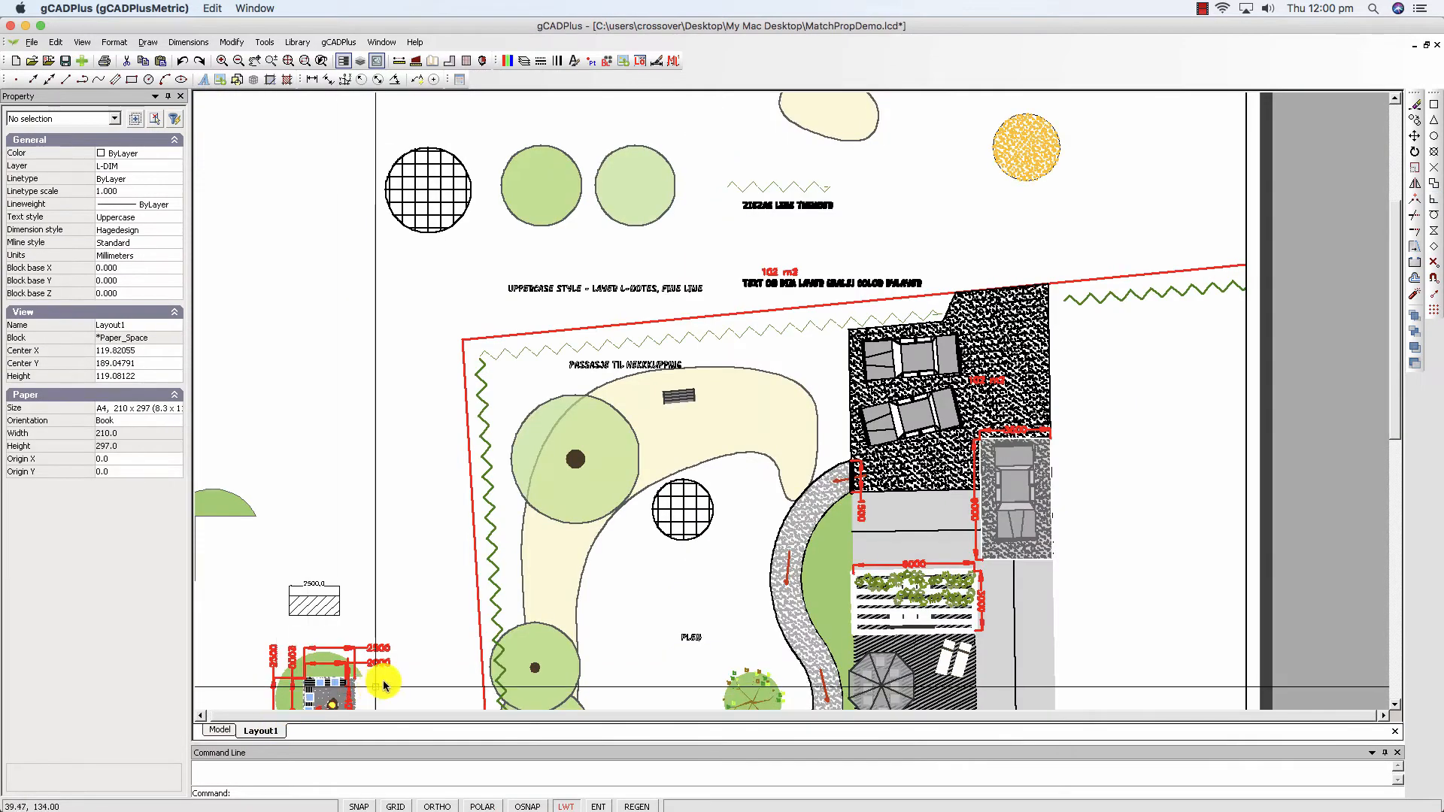
pyautogui.moveTo(425, 535); pyautogui.dragTo(466, 369, button='middle')
pyautogui.scroll(5, 361, 534)
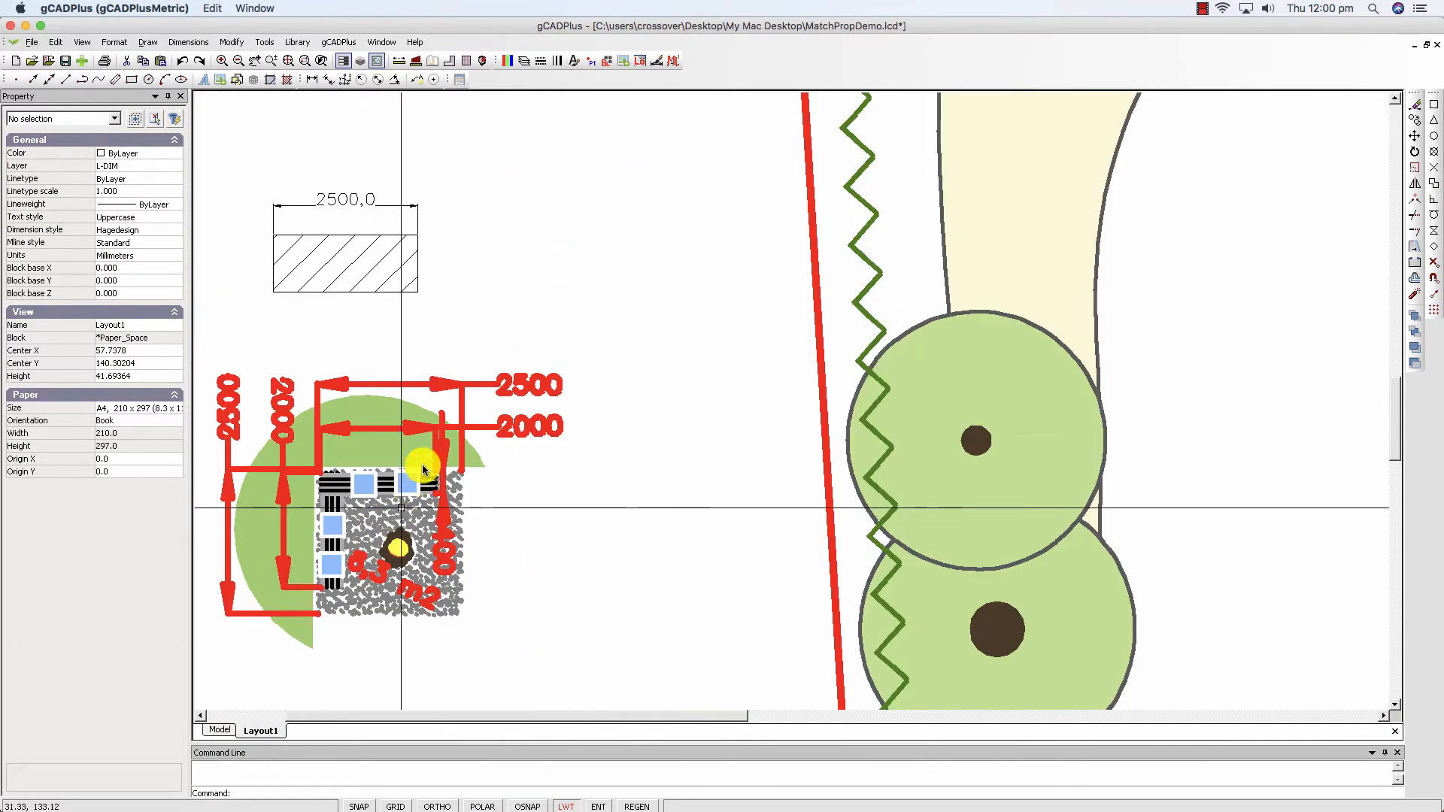
pyautogui.scroll(-2, 394, 449)
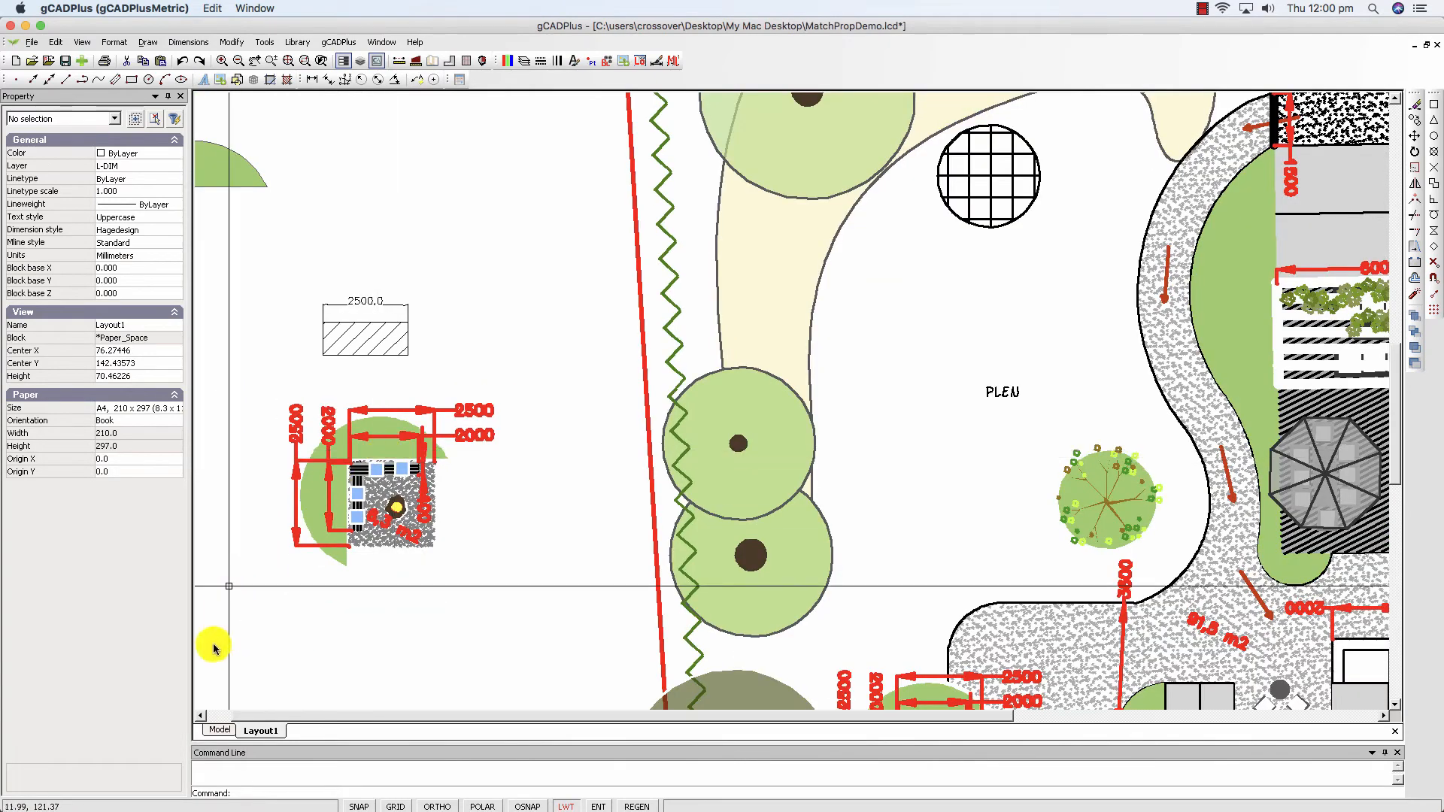
pyautogui.click(224, 730)
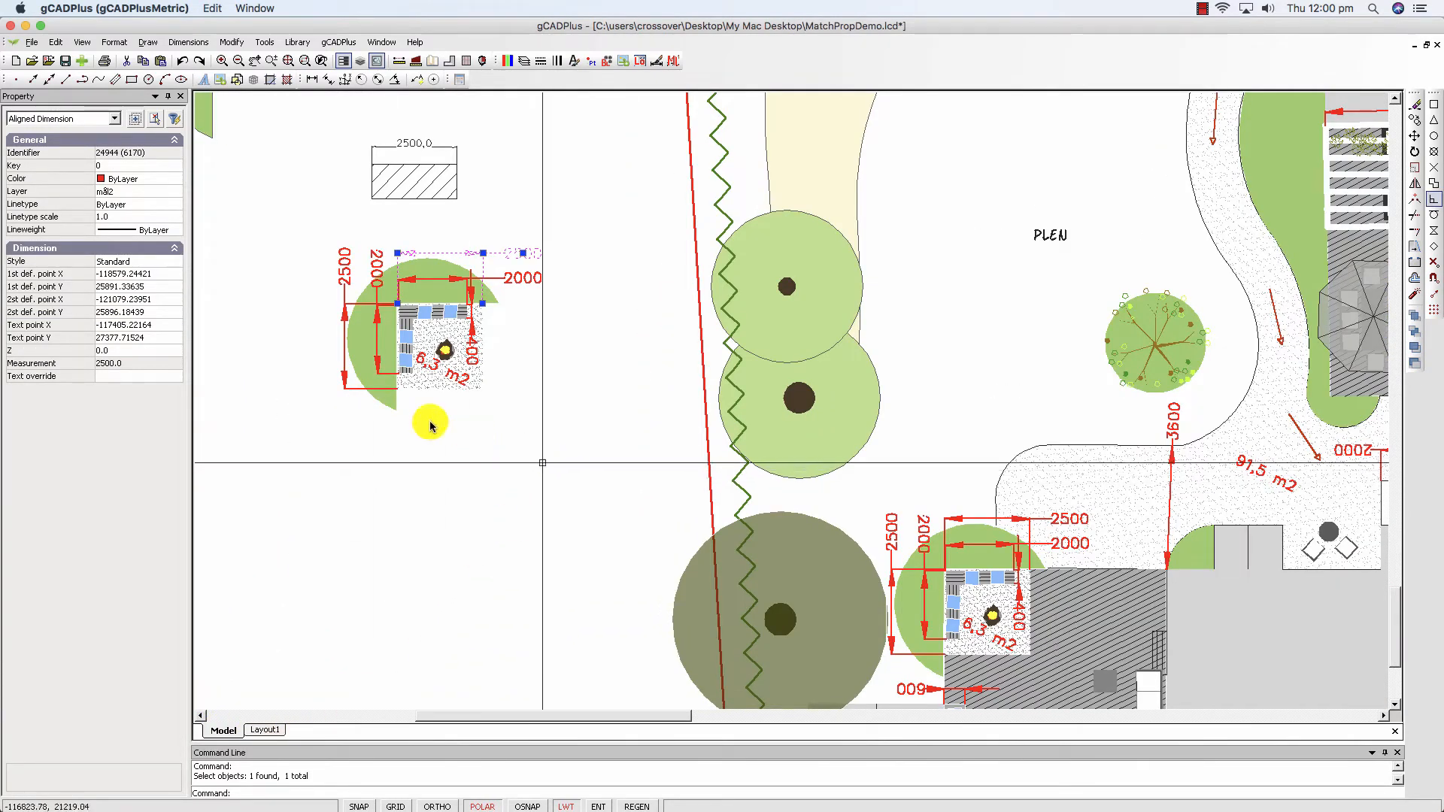
pyautogui.press('Escape')
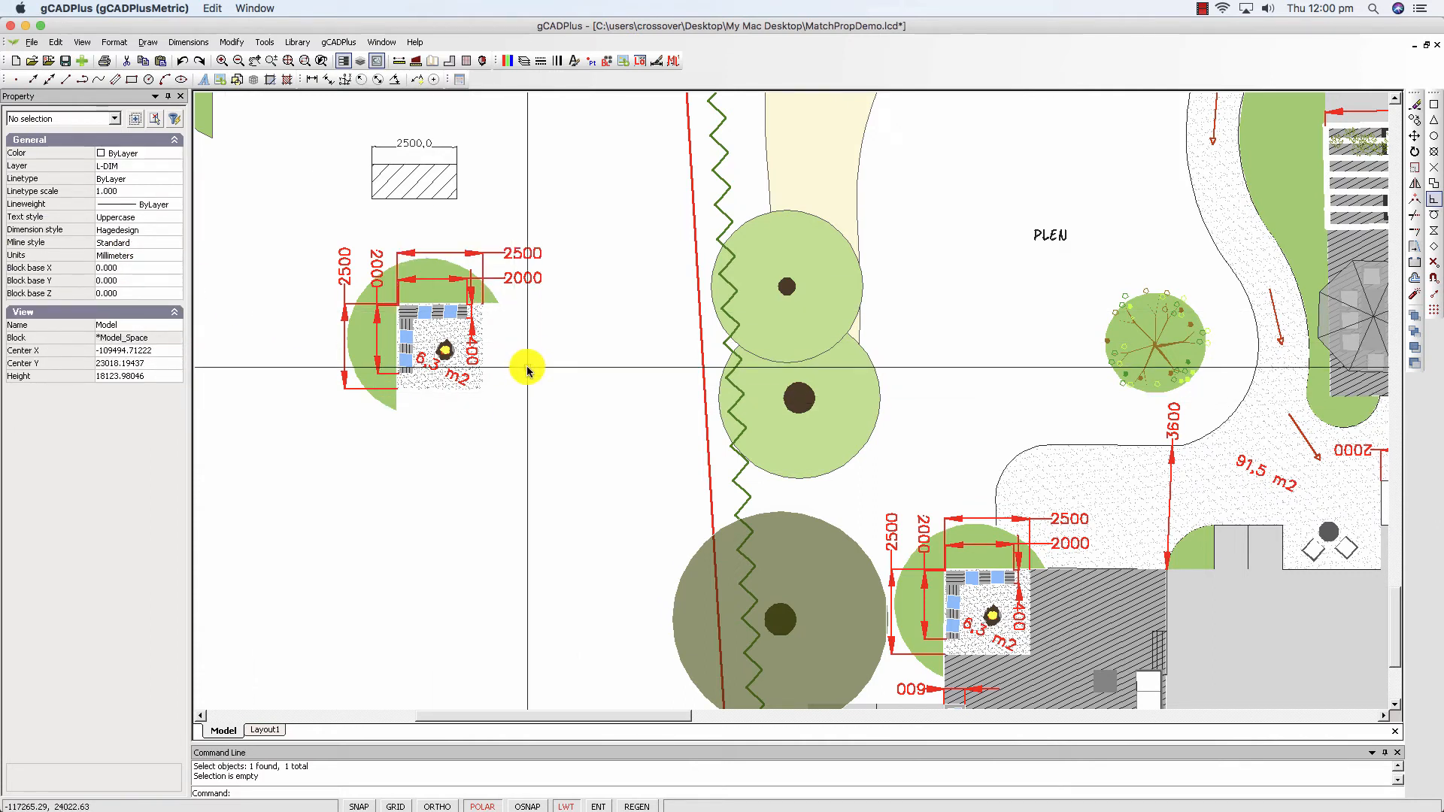
# Inspect the black sample dimension above the hatched rectangle, including its properties and text
pyautogui.scroll(3, 406, 151)
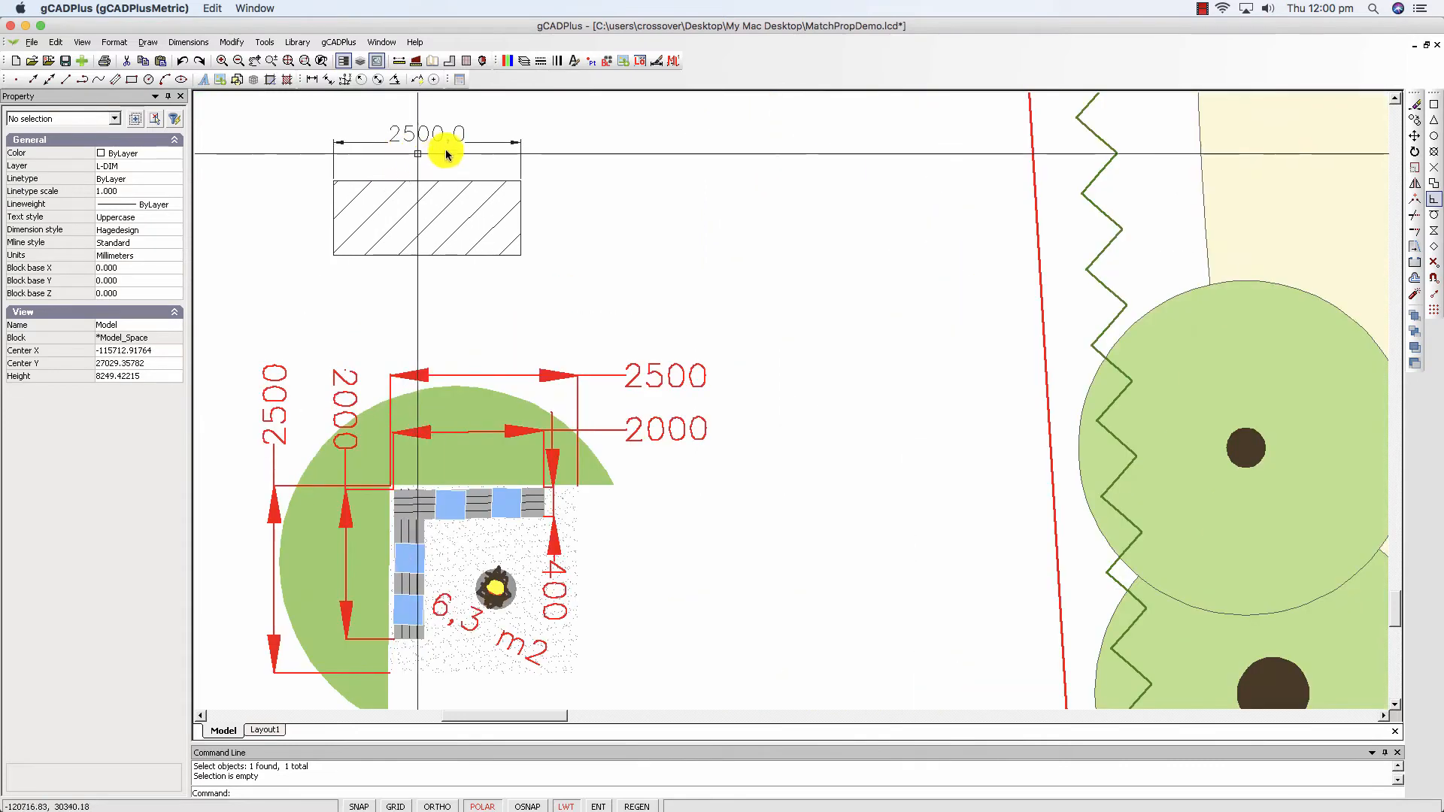
pyautogui.click(441, 136)
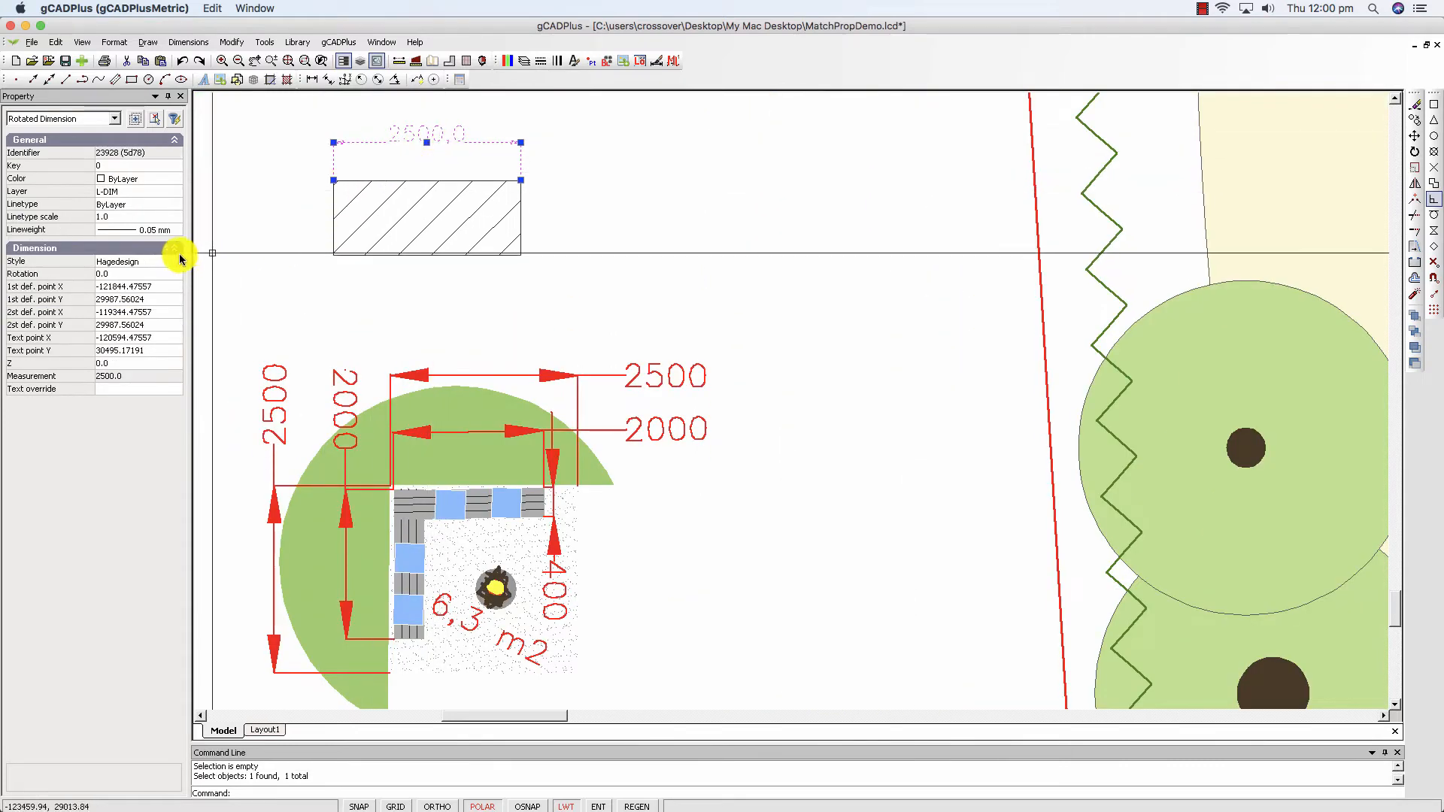
pyautogui.press('Escape')
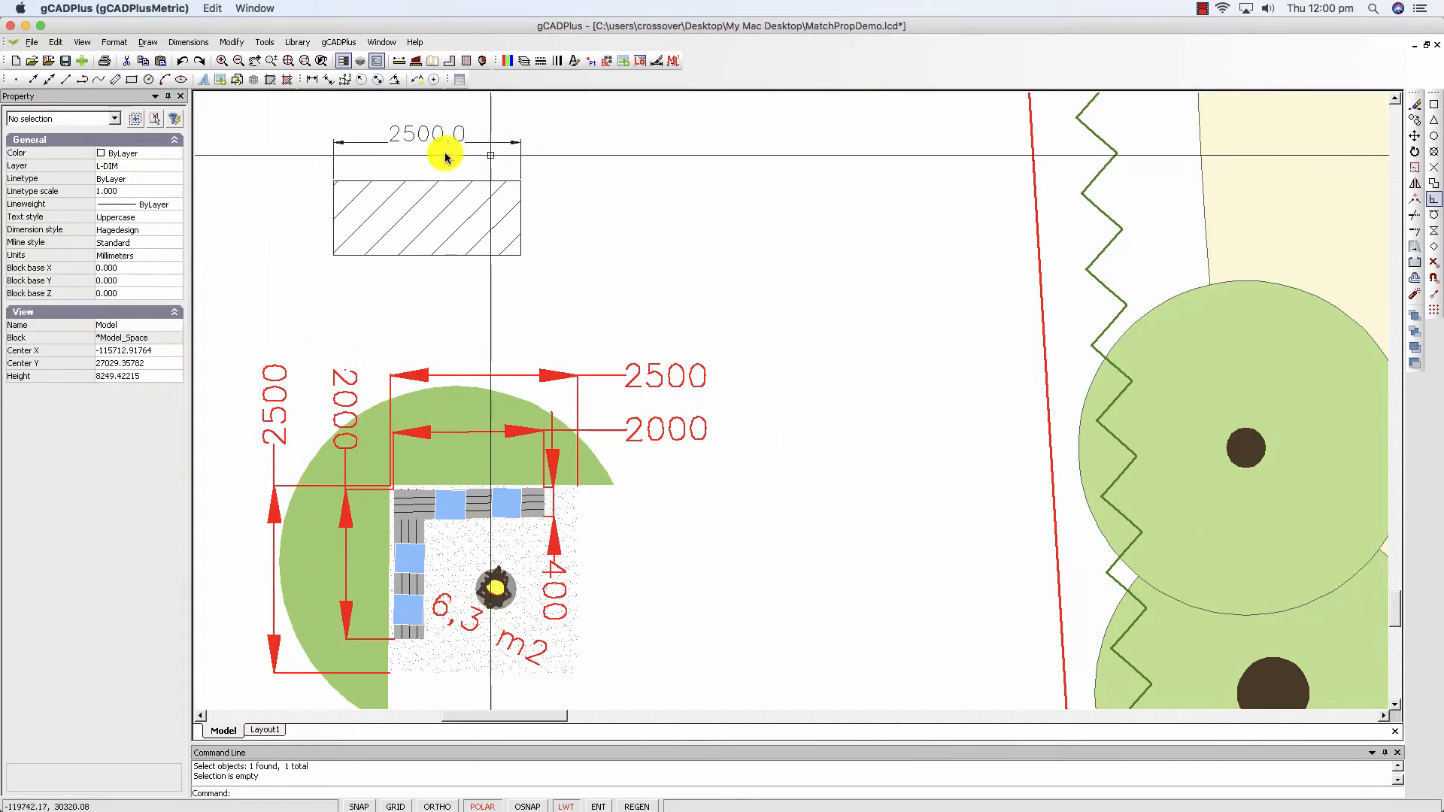
pyautogui.scroll(4, 442, 136)
pyautogui.scroll(-3, 451, 150)
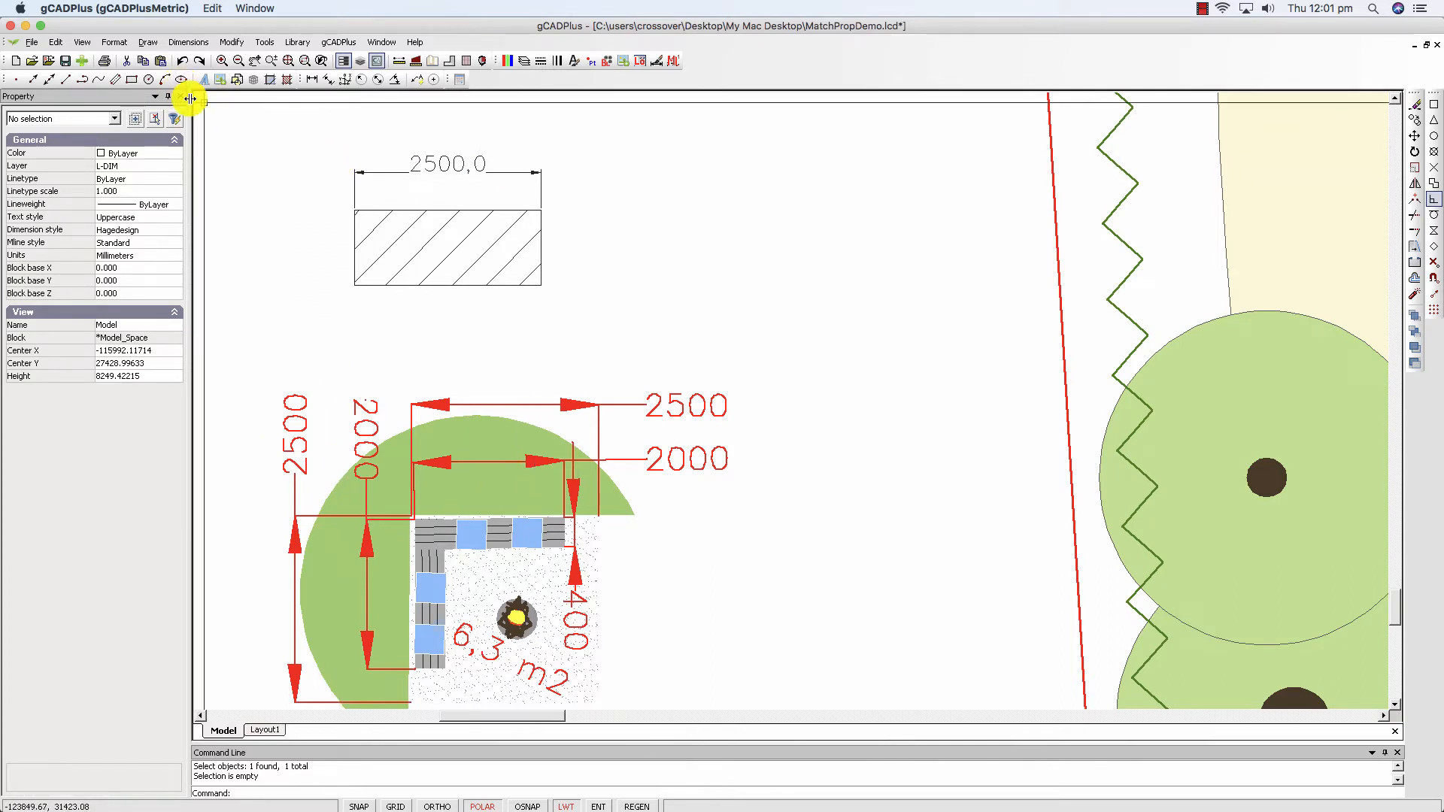
# Match the sample dimension's properties onto the horizontal and vertical red dimensions of the seating detail beside the plan
pyautogui.rightClick(295, 205)
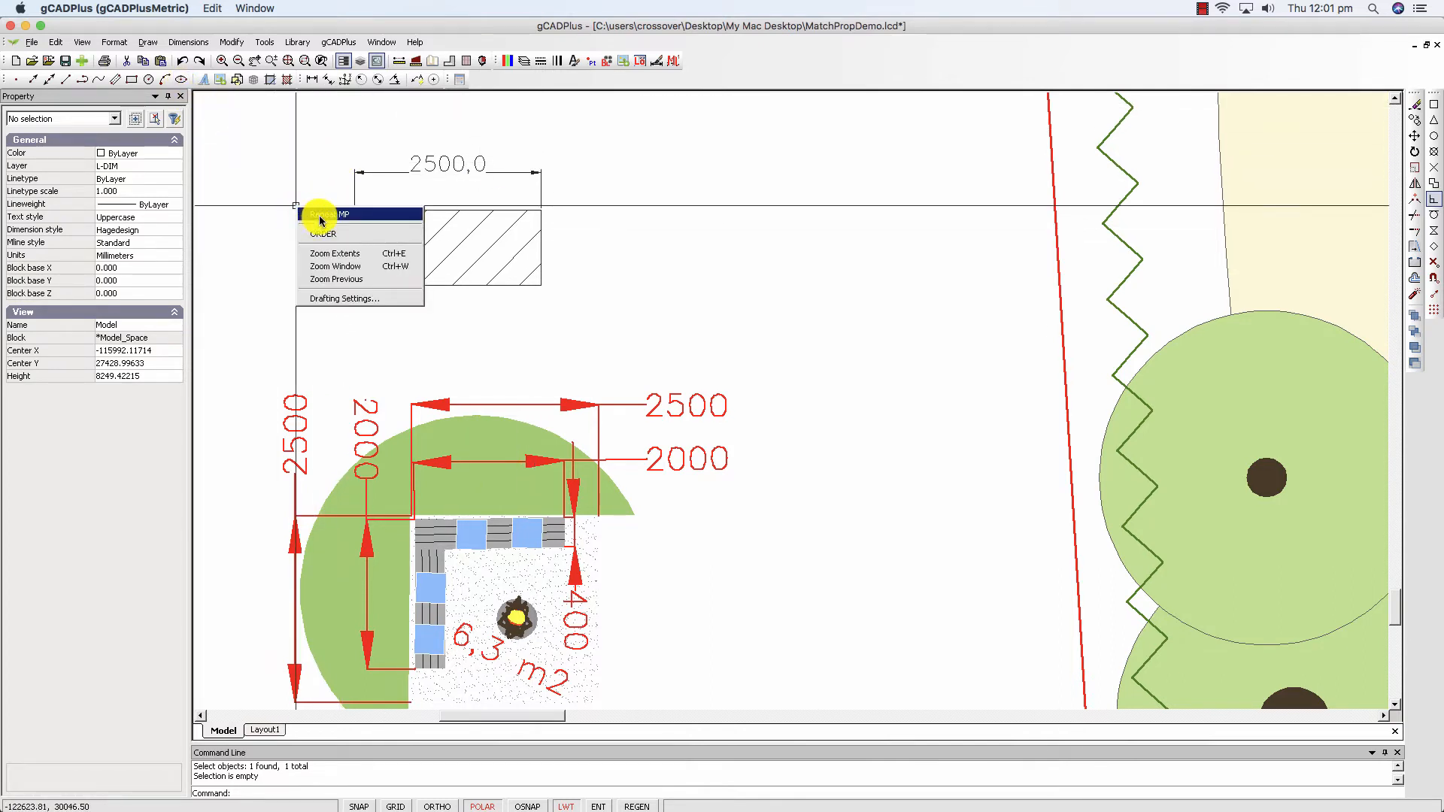
pyautogui.click(321, 214)
pyautogui.click(463, 172)
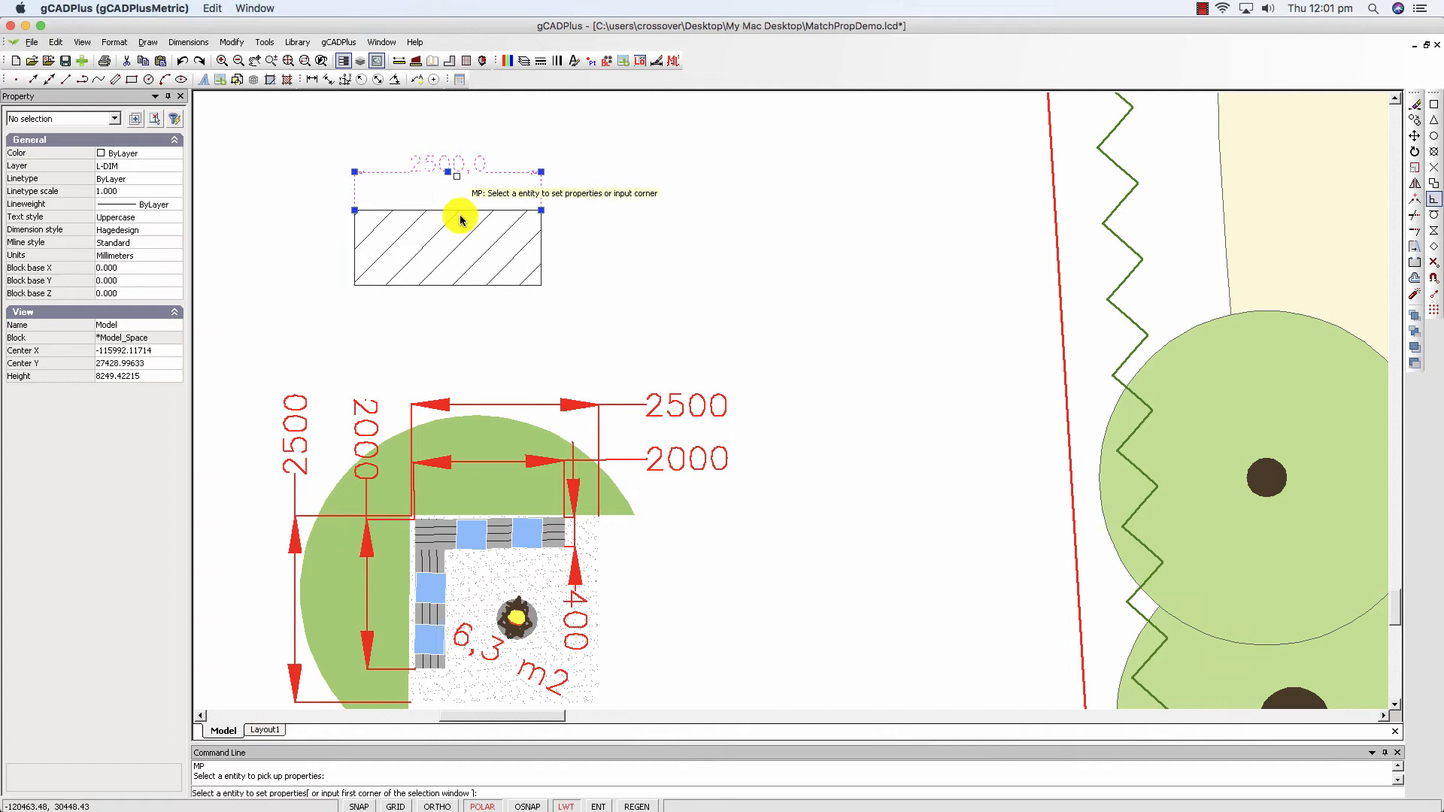
pyautogui.click(651, 416)
pyautogui.click(654, 467)
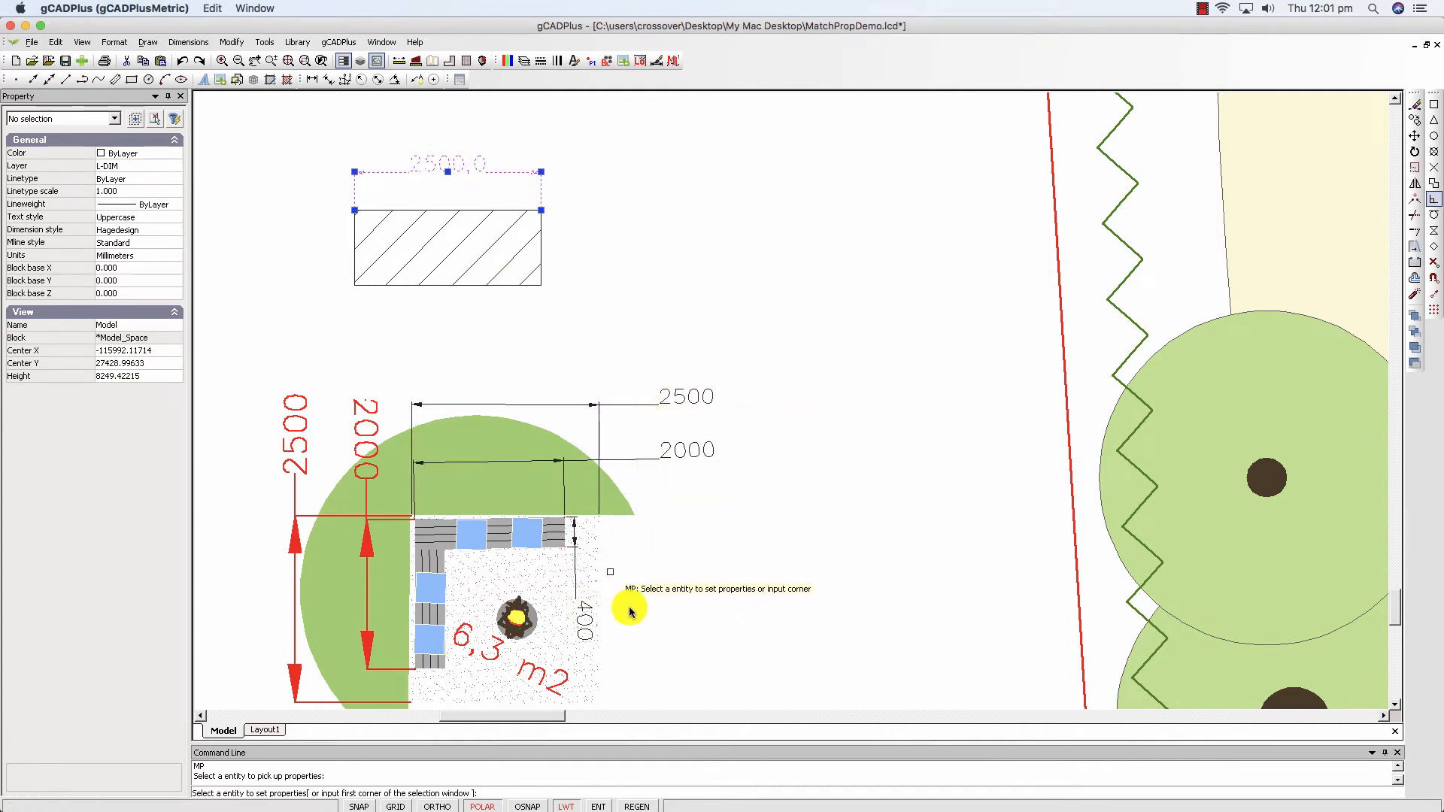
pyautogui.scroll(-1, 687, 590)
pyautogui.moveTo(698, 573); pyautogui.dragTo(715, 500, button='middle')
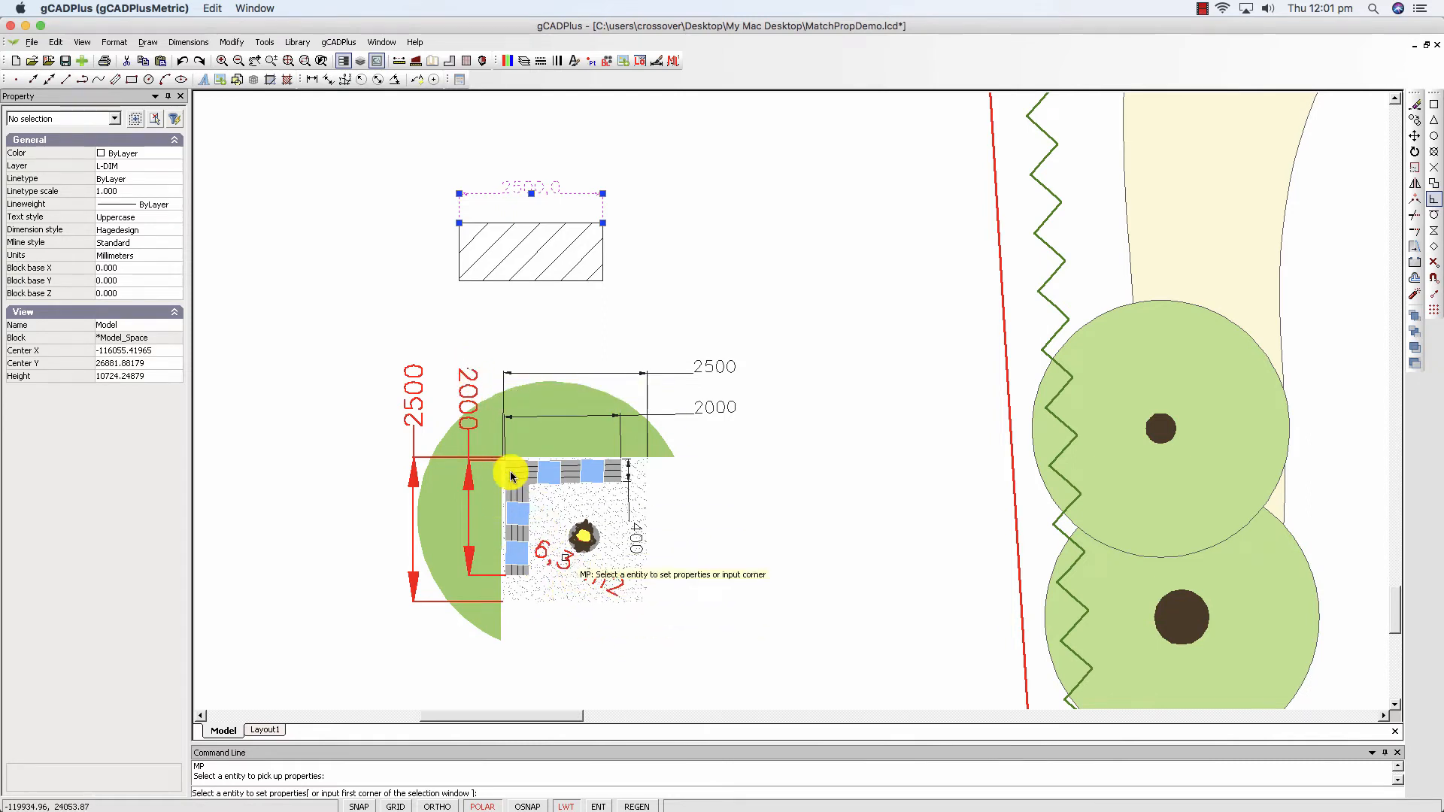
pyautogui.click(476, 378)
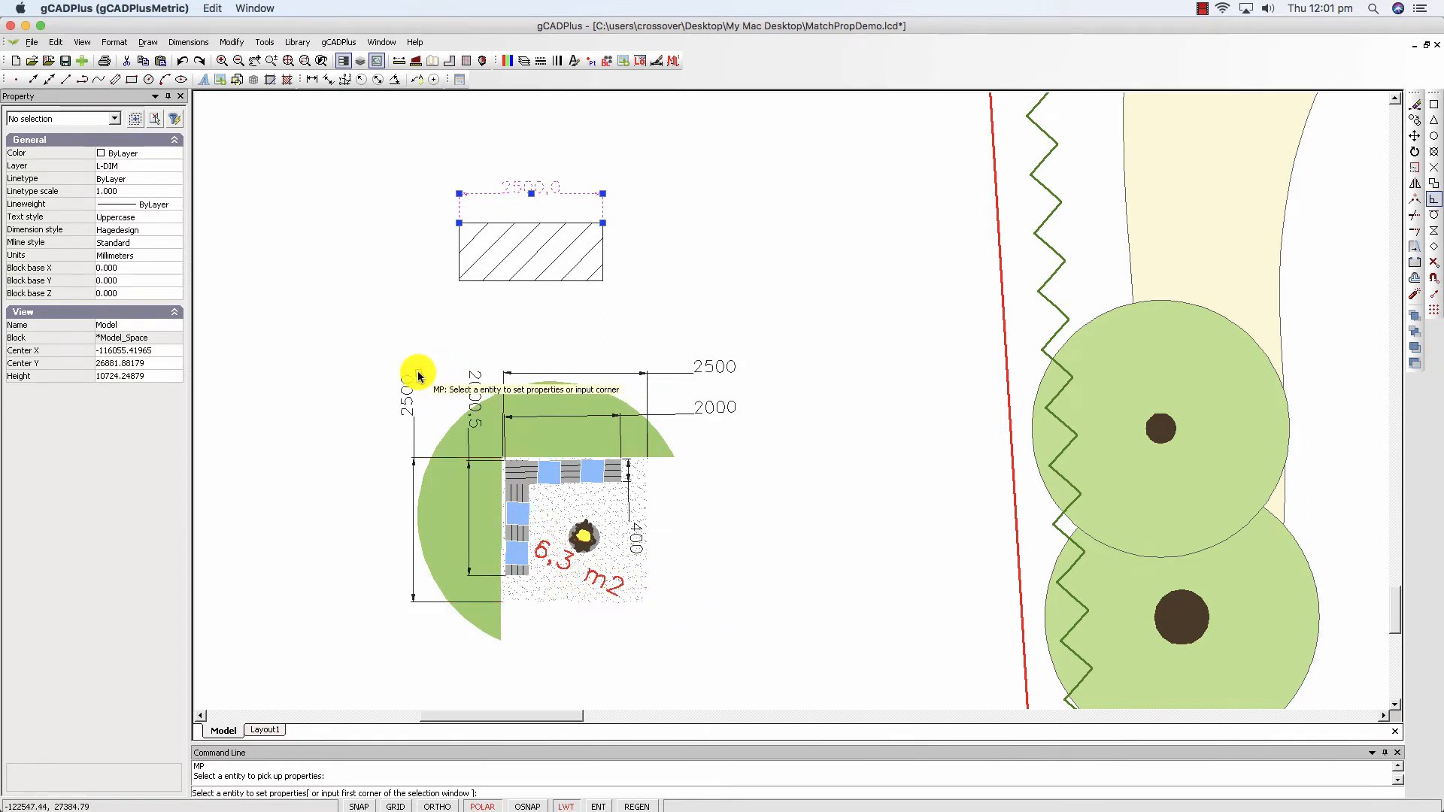
pyautogui.press('Escape')
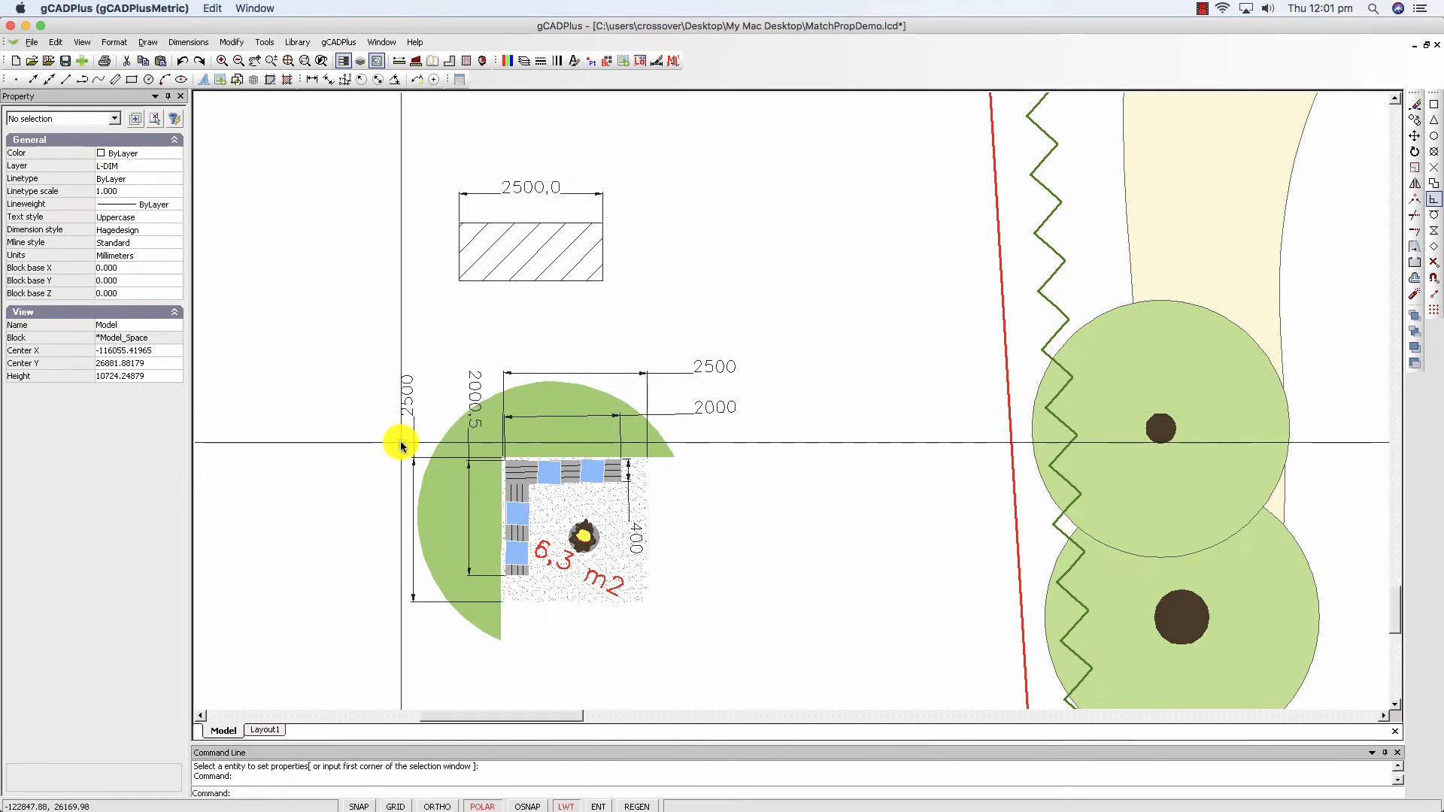
# Inspect the inner vertical dimension of the seating detail and its text
pyautogui.scroll(2, 425, 472)
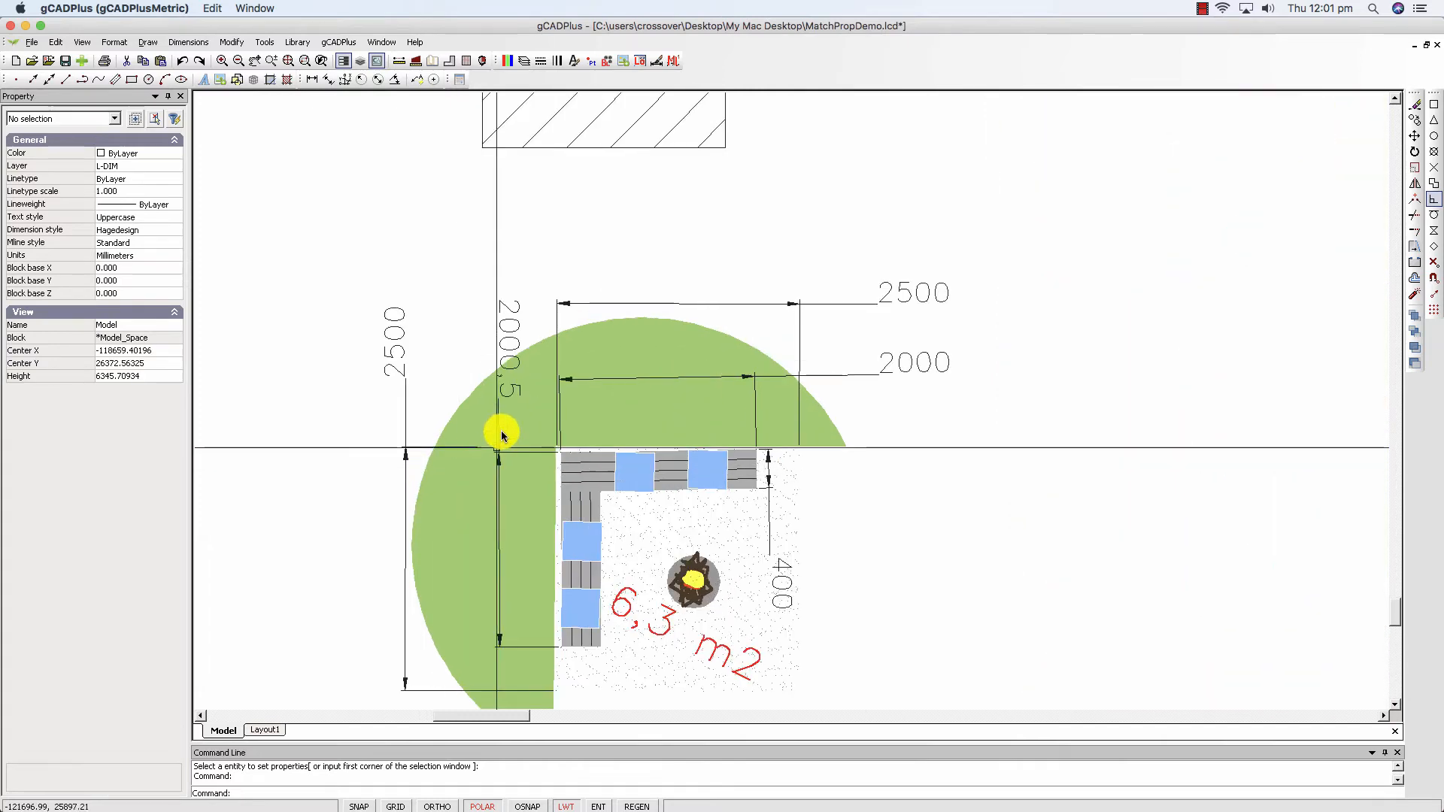
pyautogui.click(513, 353)
pyautogui.press('Escape')
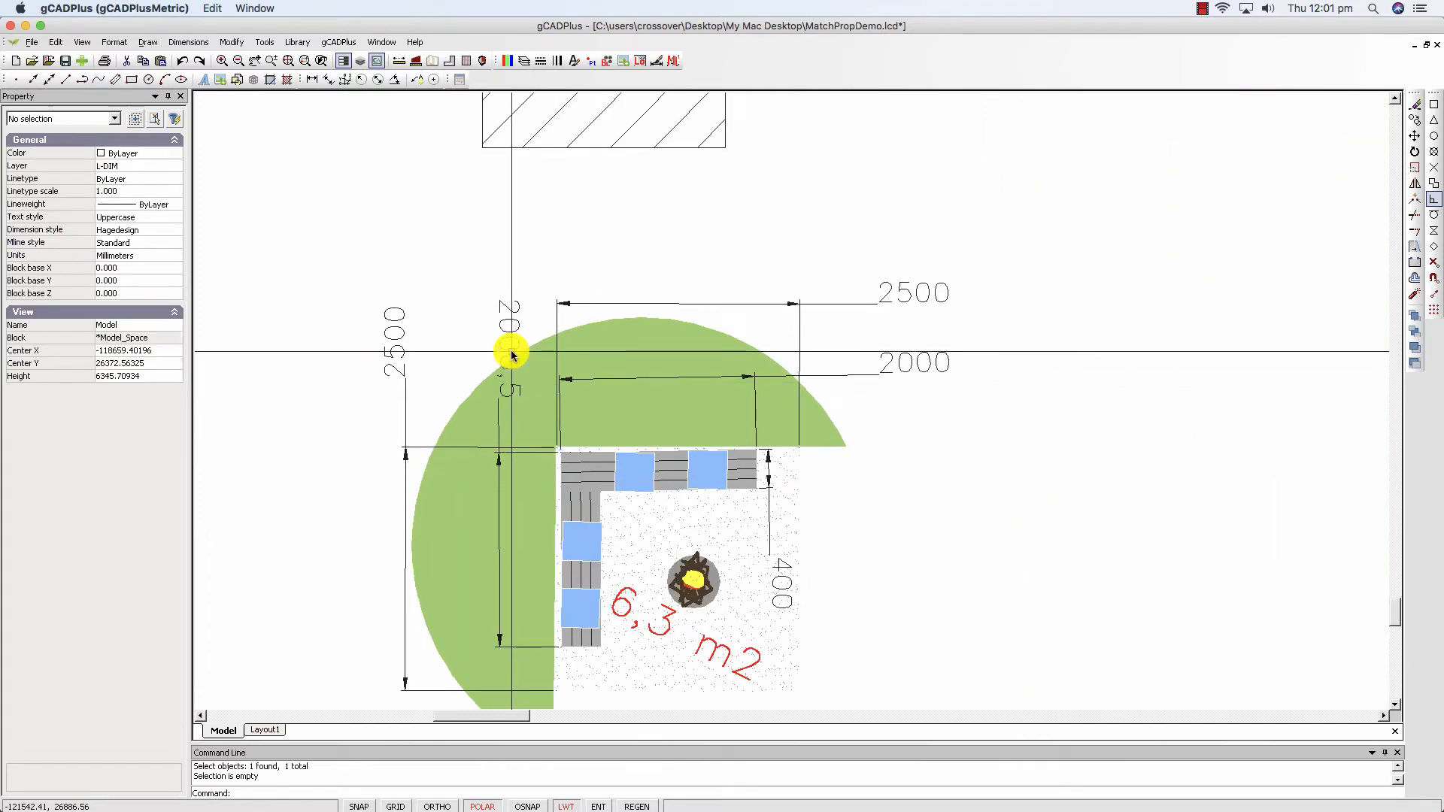
pyautogui.scroll(2, 519, 358)
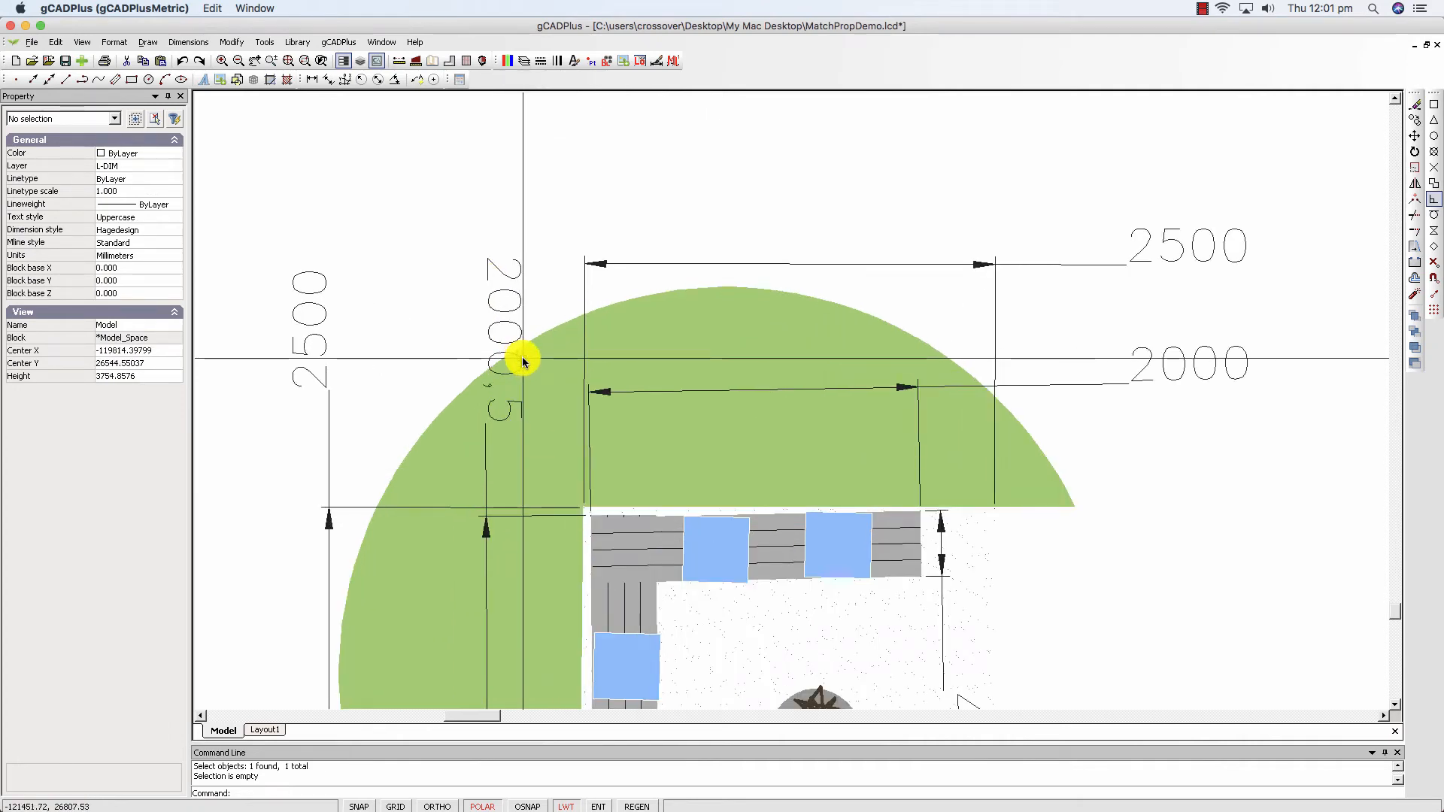
pyautogui.scroll(-3, 522, 361)
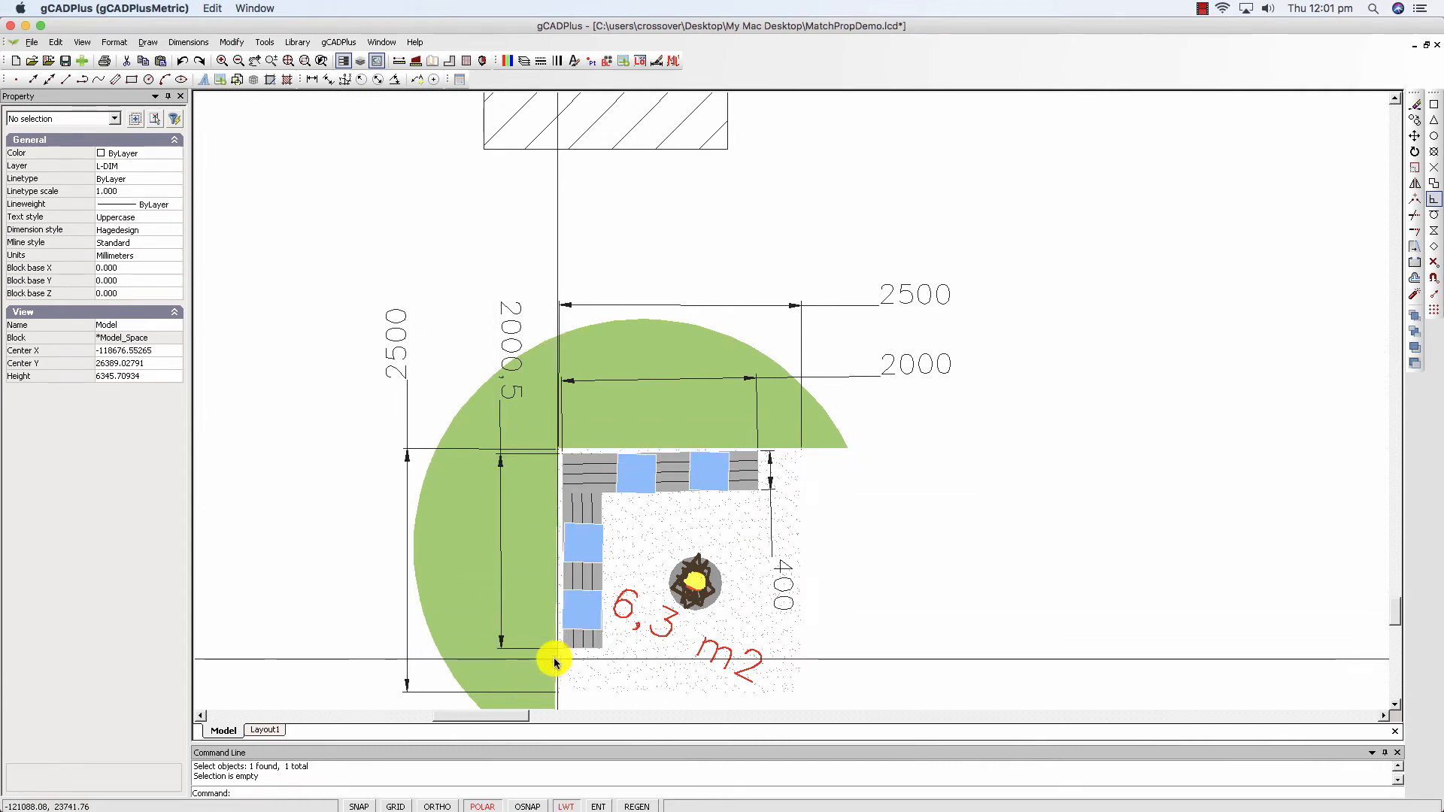
# Add a linear dimension along the full vertical side of the detail's bench, and erase the old aligned dimension beside it
pyautogui.click(312, 81)
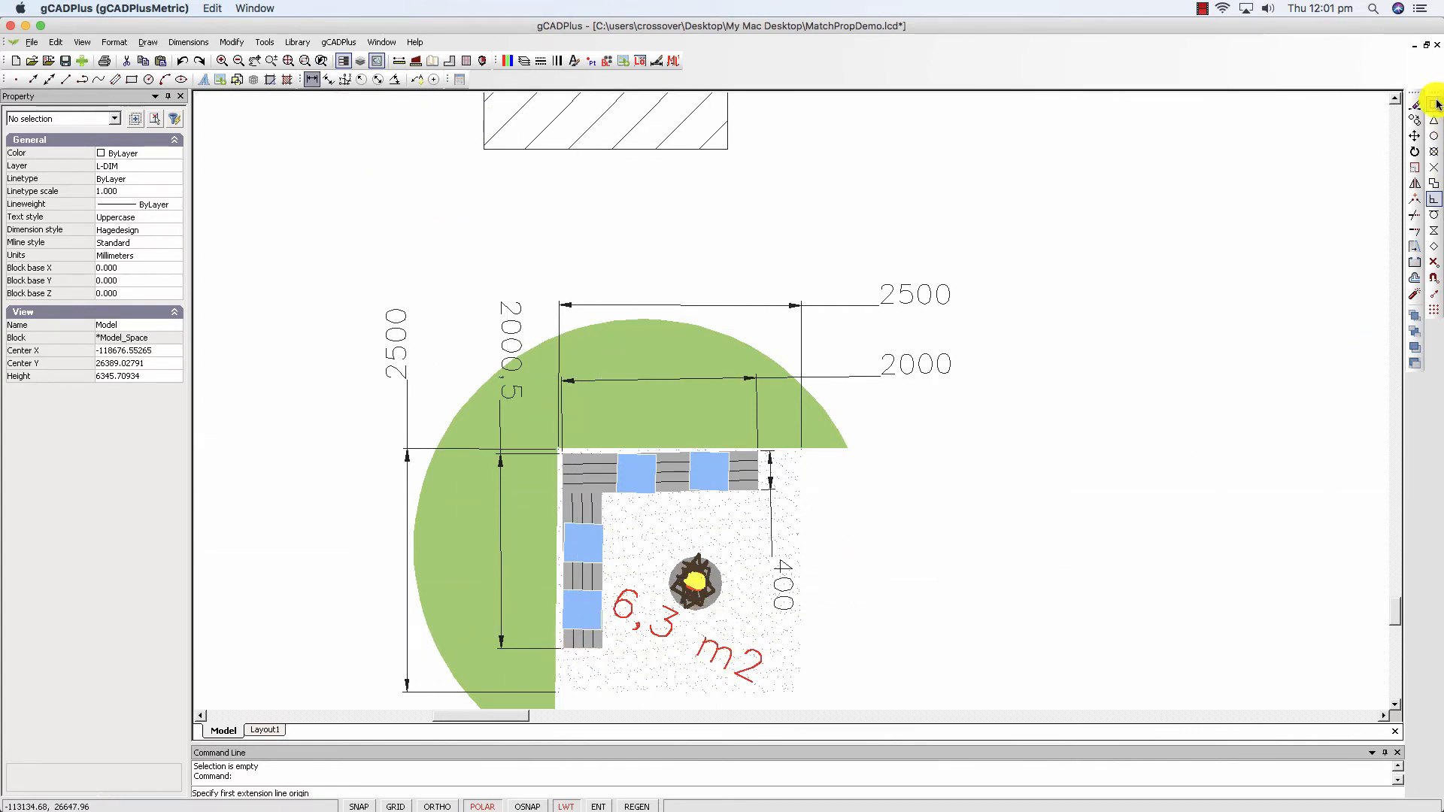
pyautogui.click(563, 648)
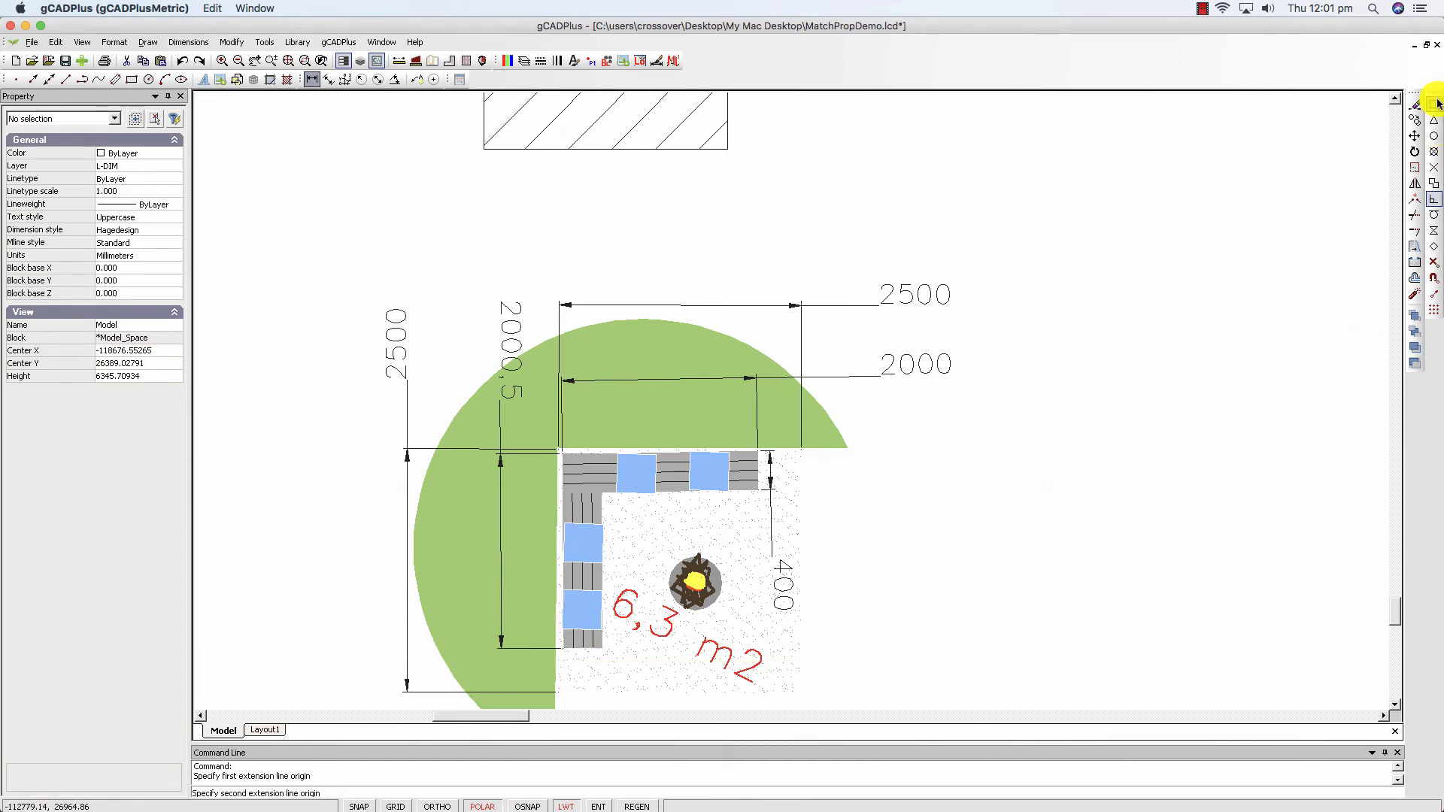
pyautogui.click(562, 458)
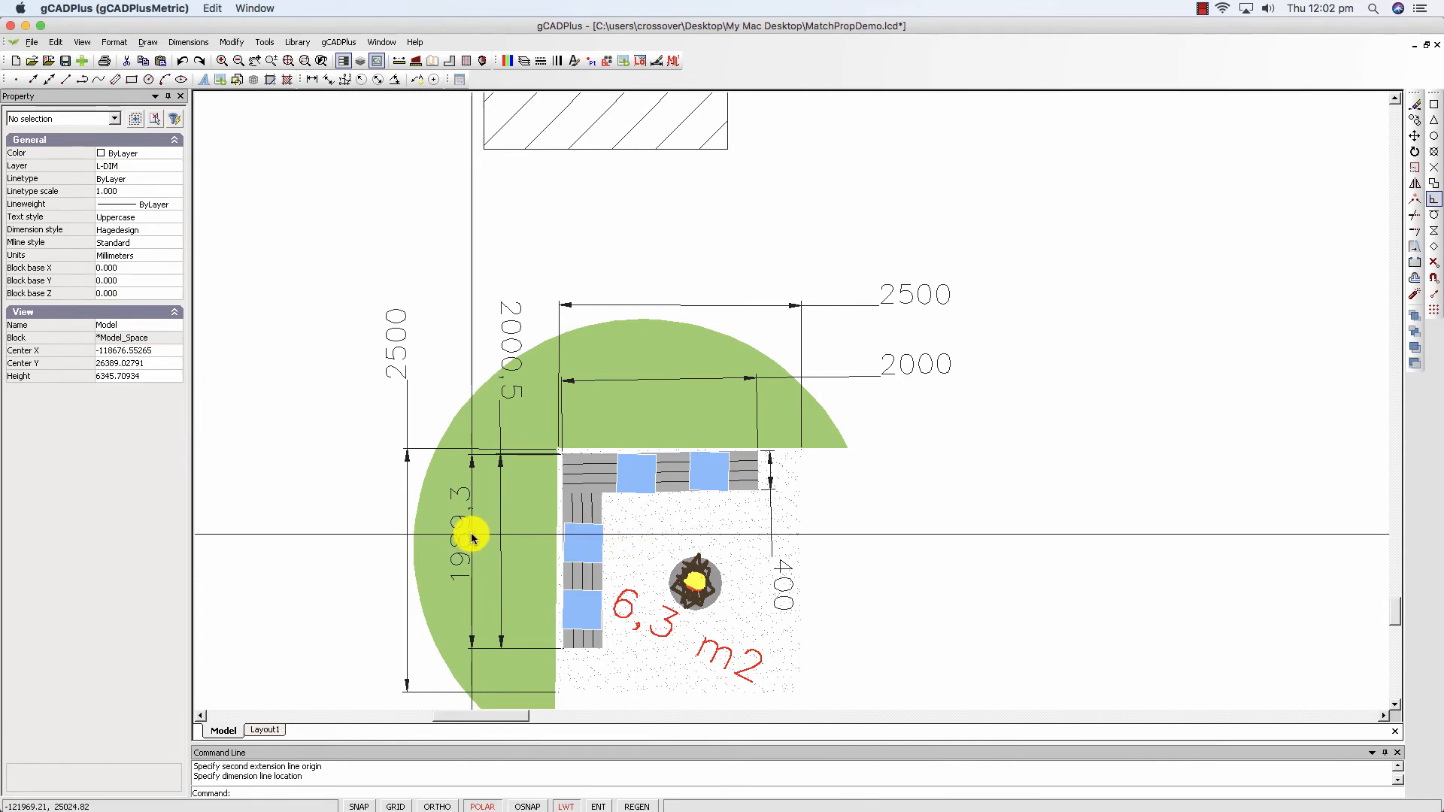
pyautogui.click(516, 341)
pyautogui.rightClick(518, 346)
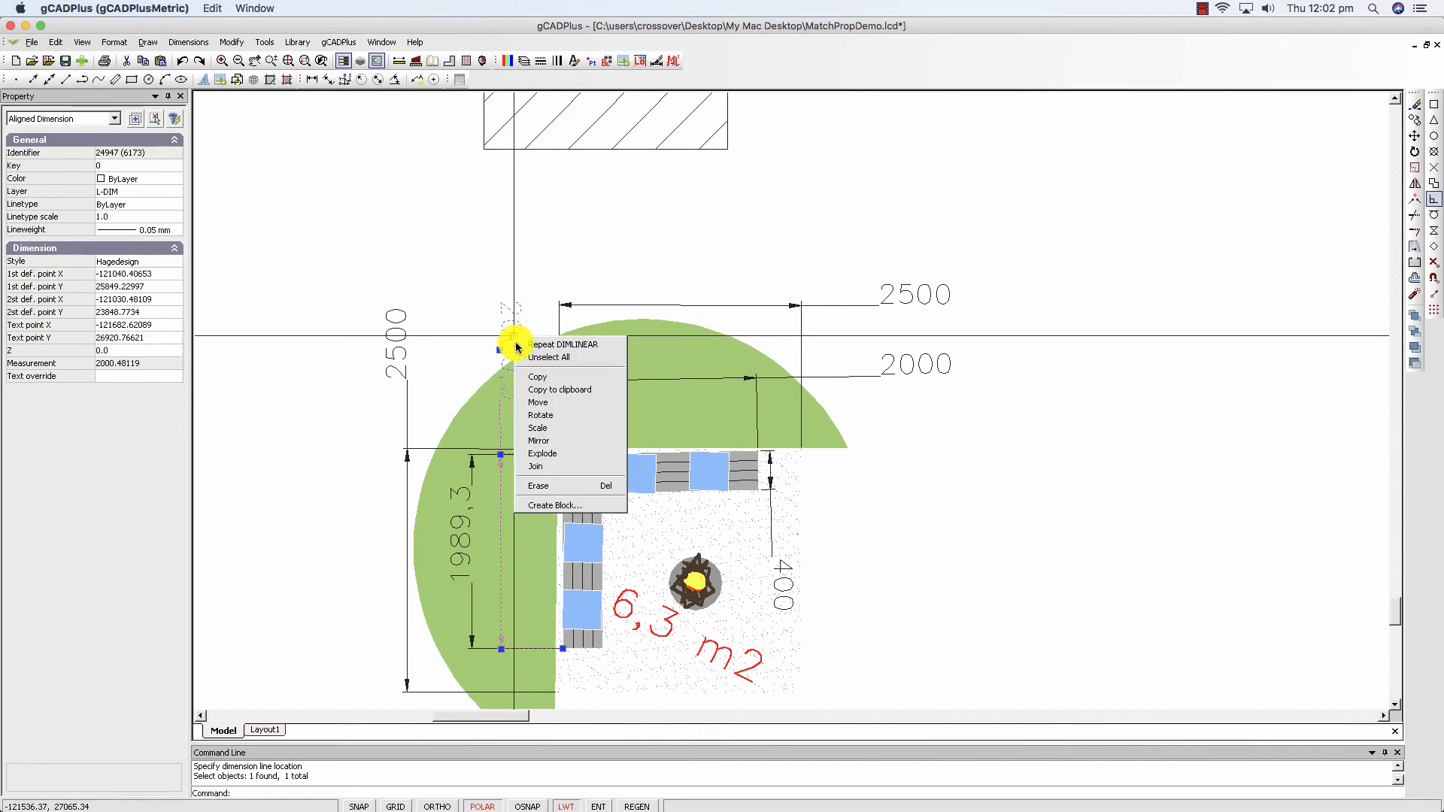
pyautogui.click(555, 486)
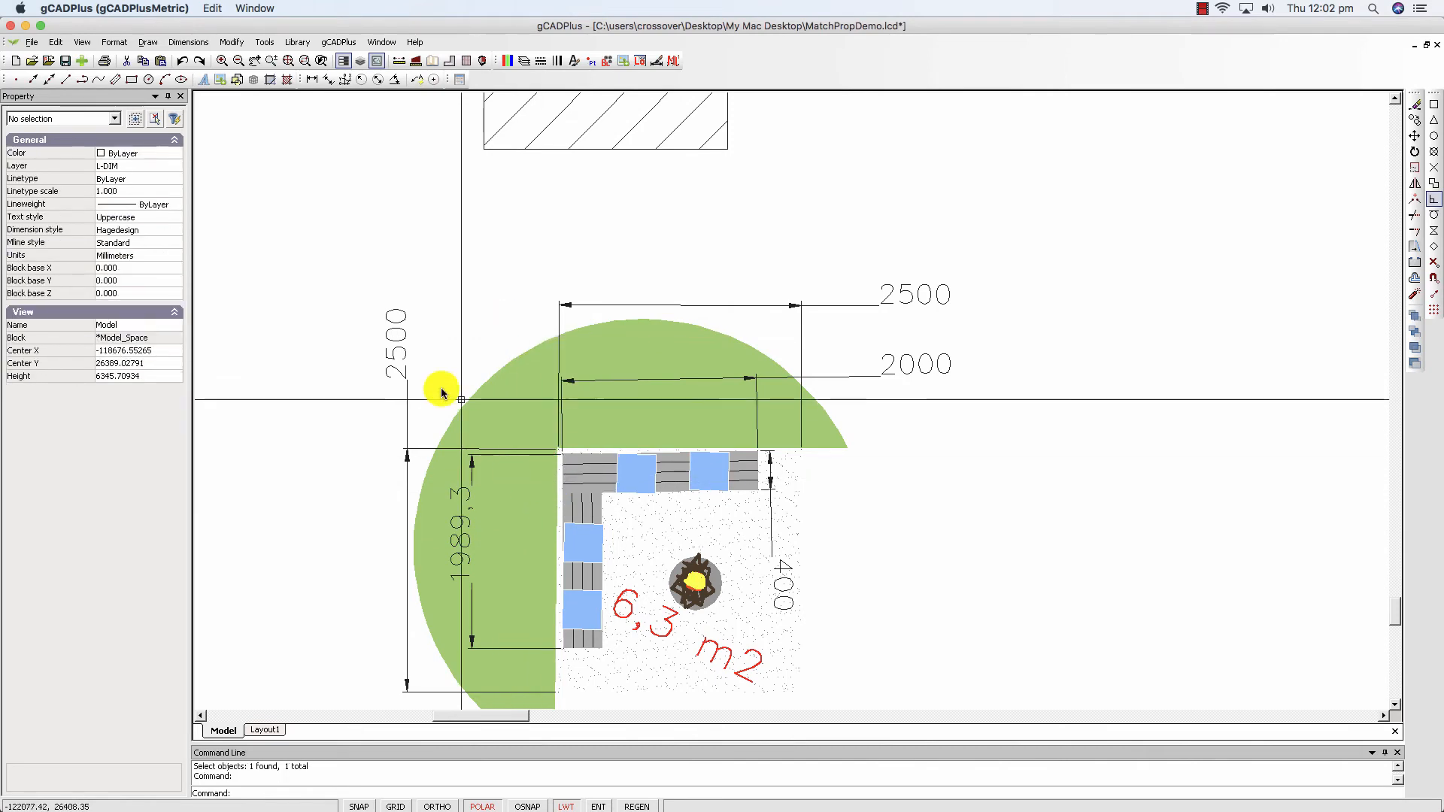
pyautogui.scroll(-1, 441, 392)
pyautogui.scroll(-2, 442, 392)
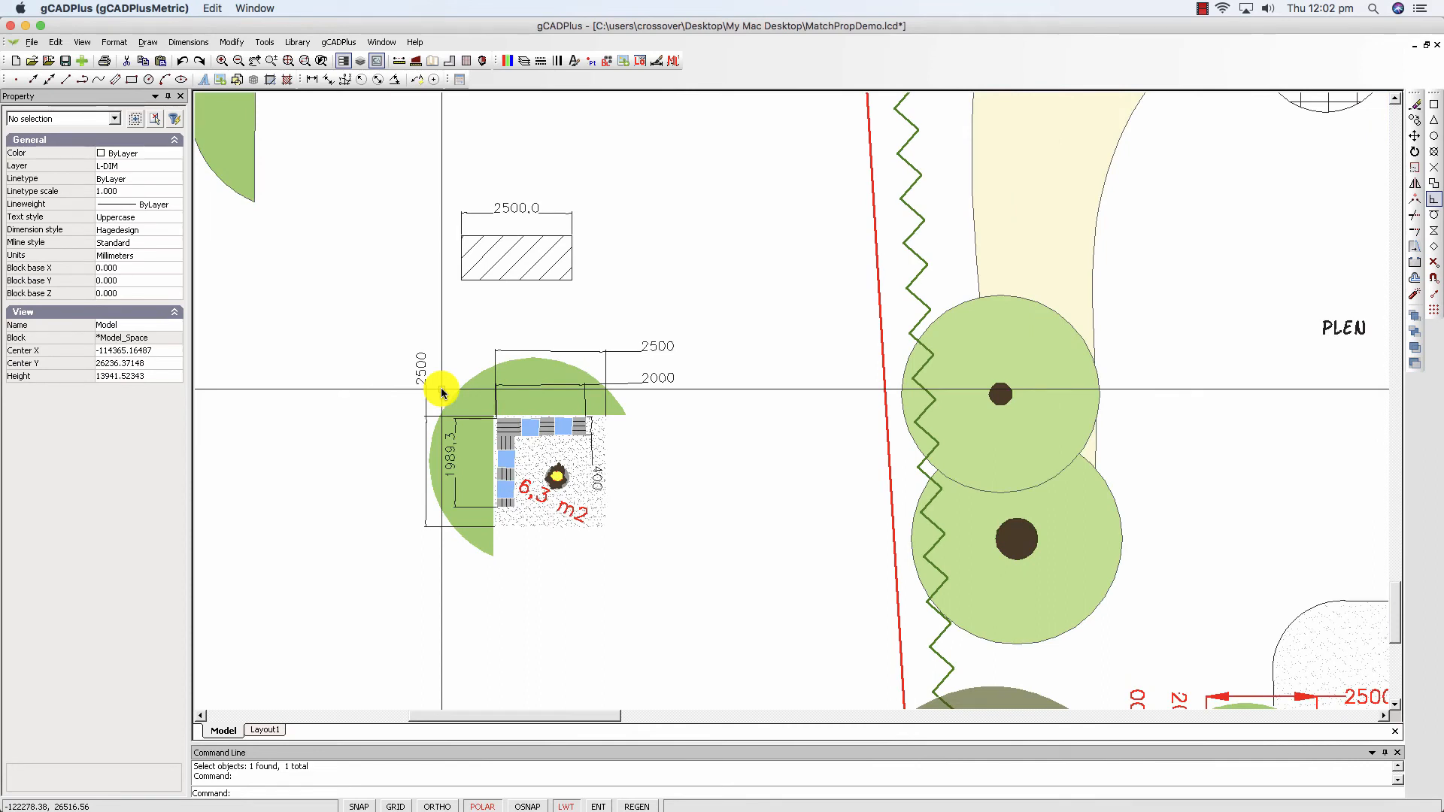
pyautogui.click(1201, 11)
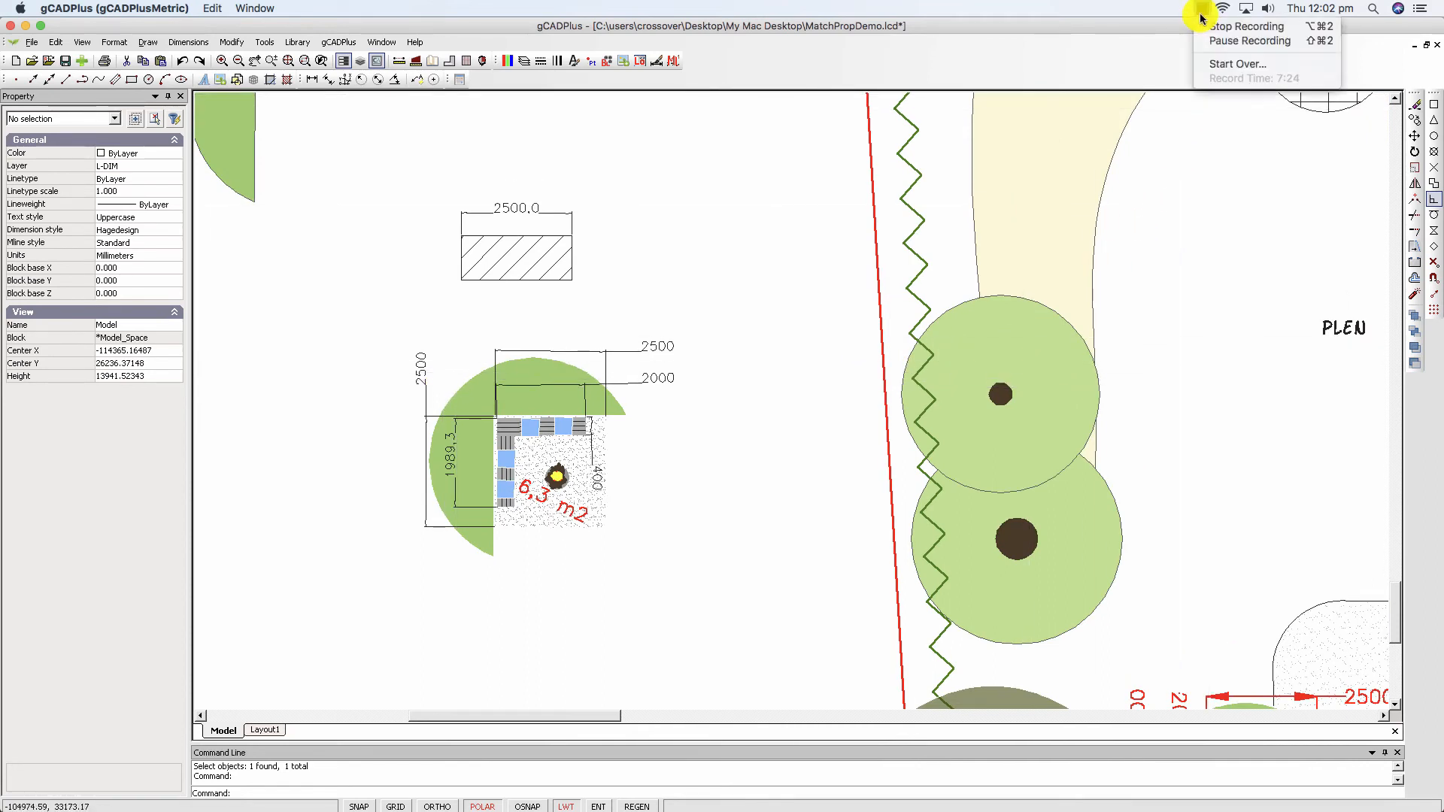
pyautogui.click(1237, 45)
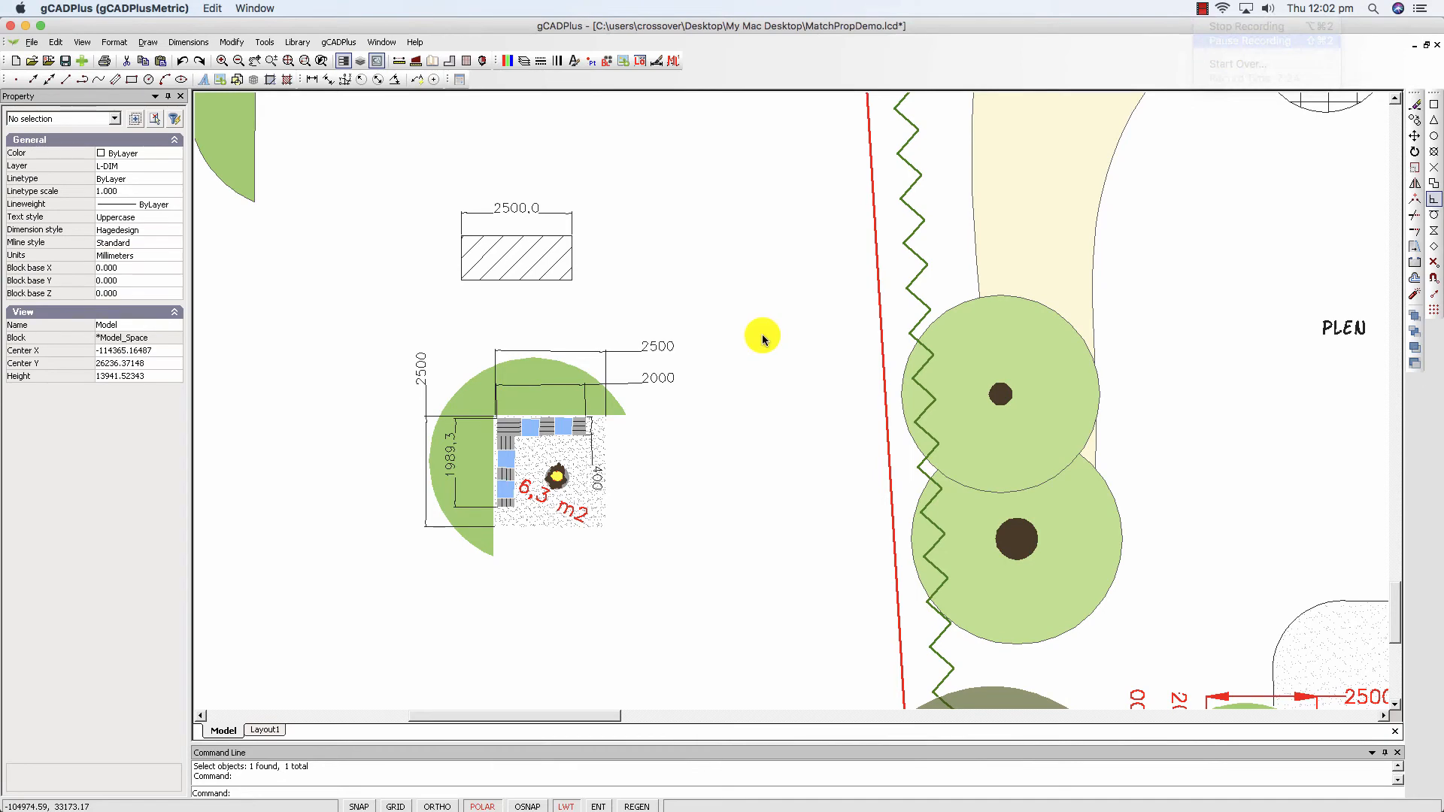
pyautogui.click(265, 730)
pyautogui.click(221, 731)
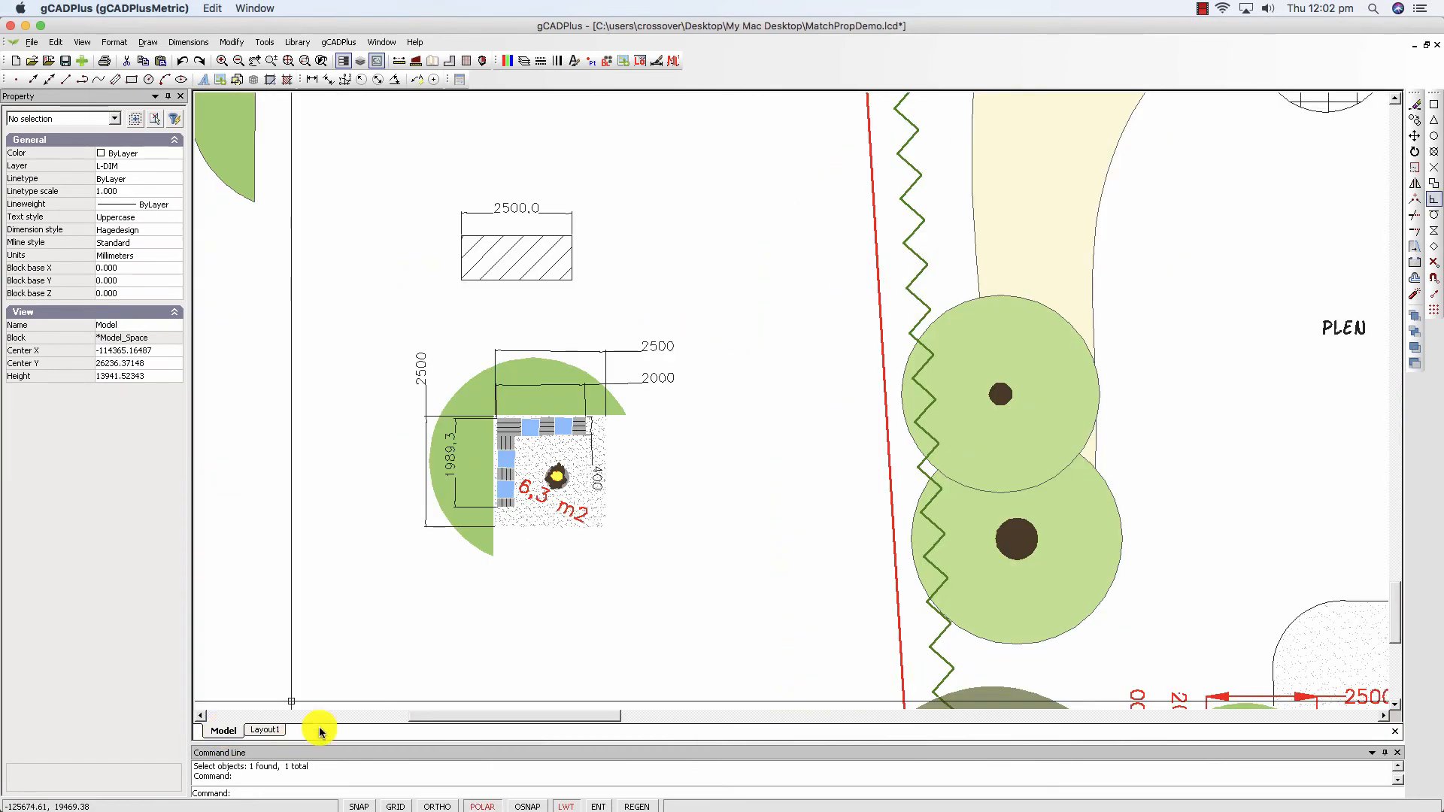
pyautogui.click(1204, 10)
pyautogui.click(1234, 42)
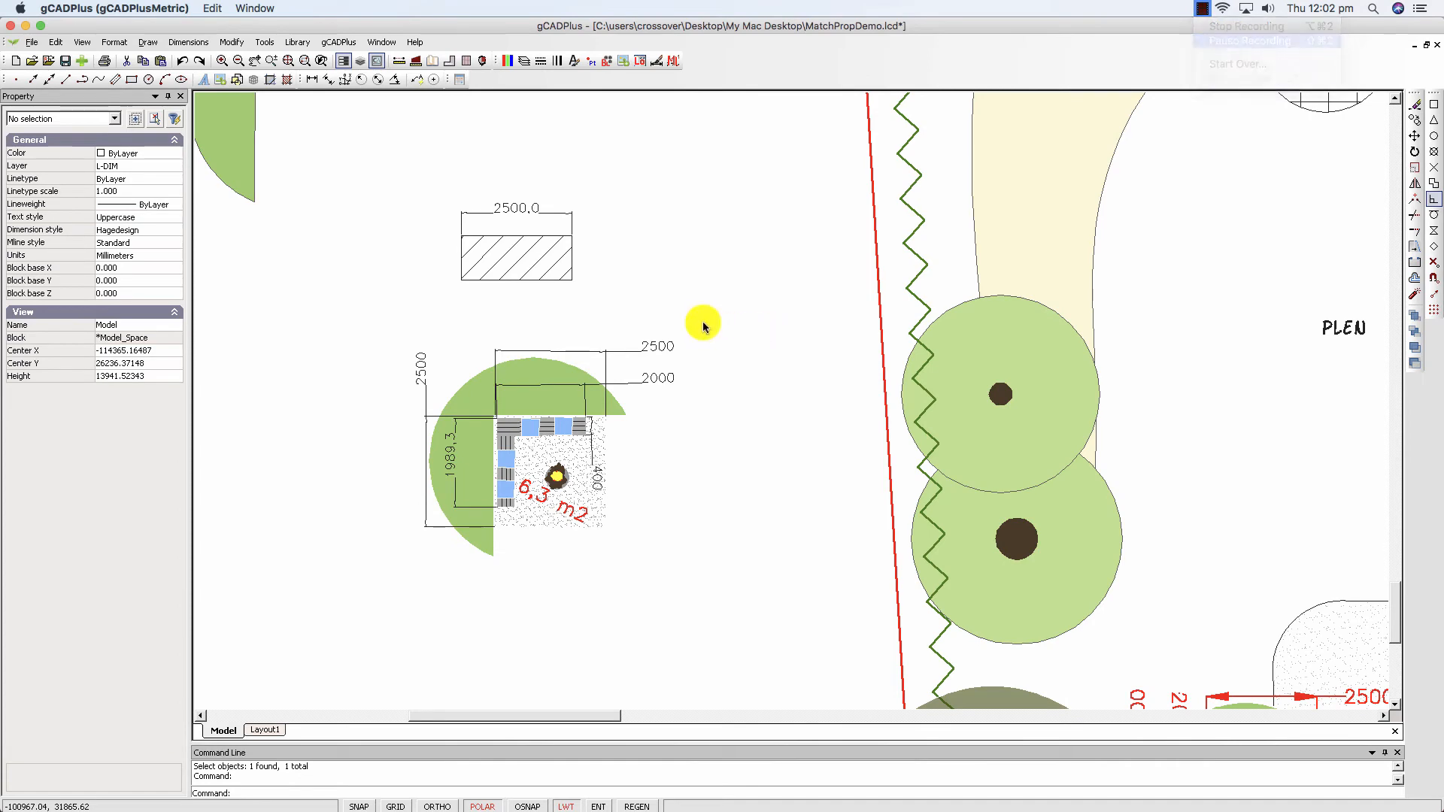
# Compare the properties of the seating detail's green bed with those of the sample green shape above it
pyautogui.scroll(-1, 355, 270)
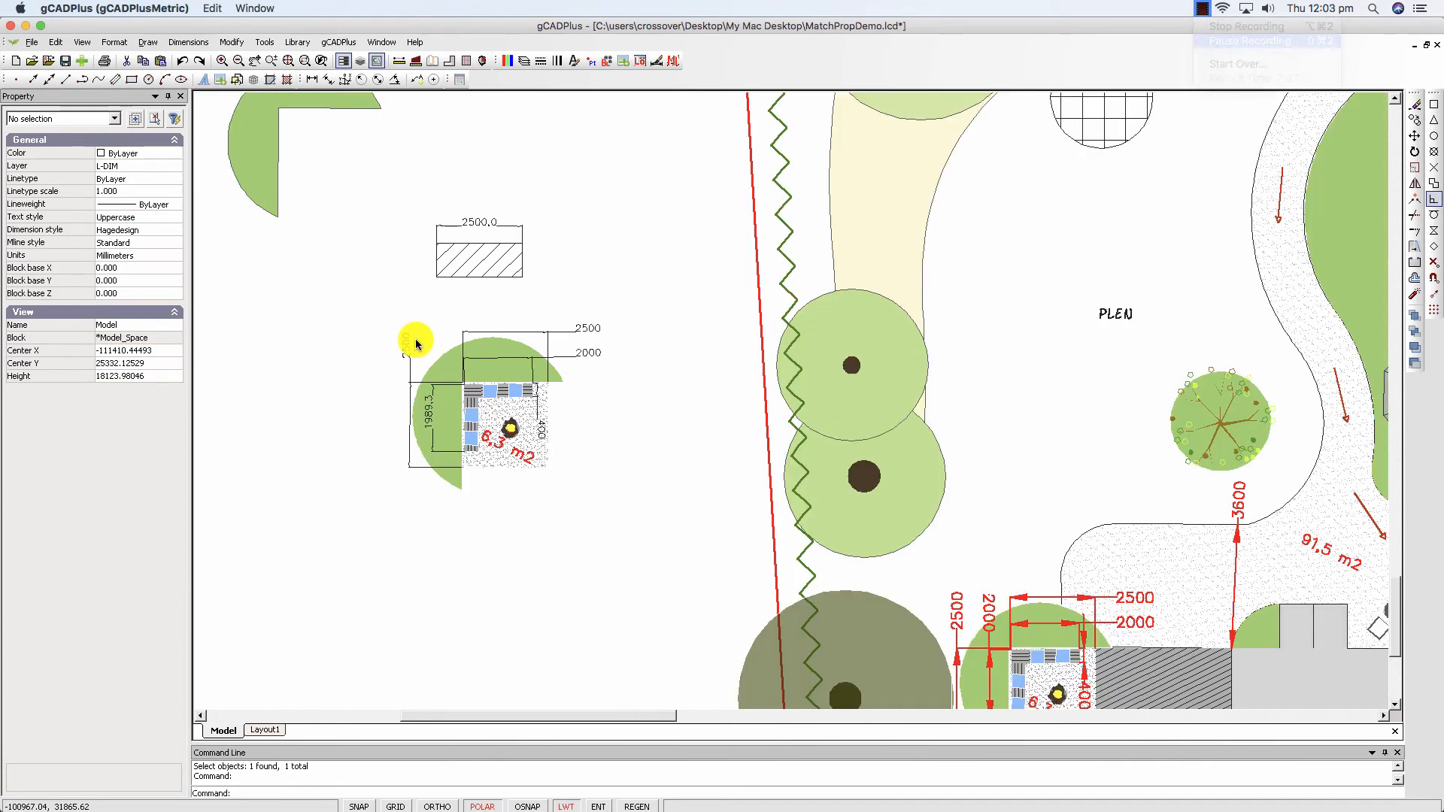
pyautogui.scroll(2, 444, 375)
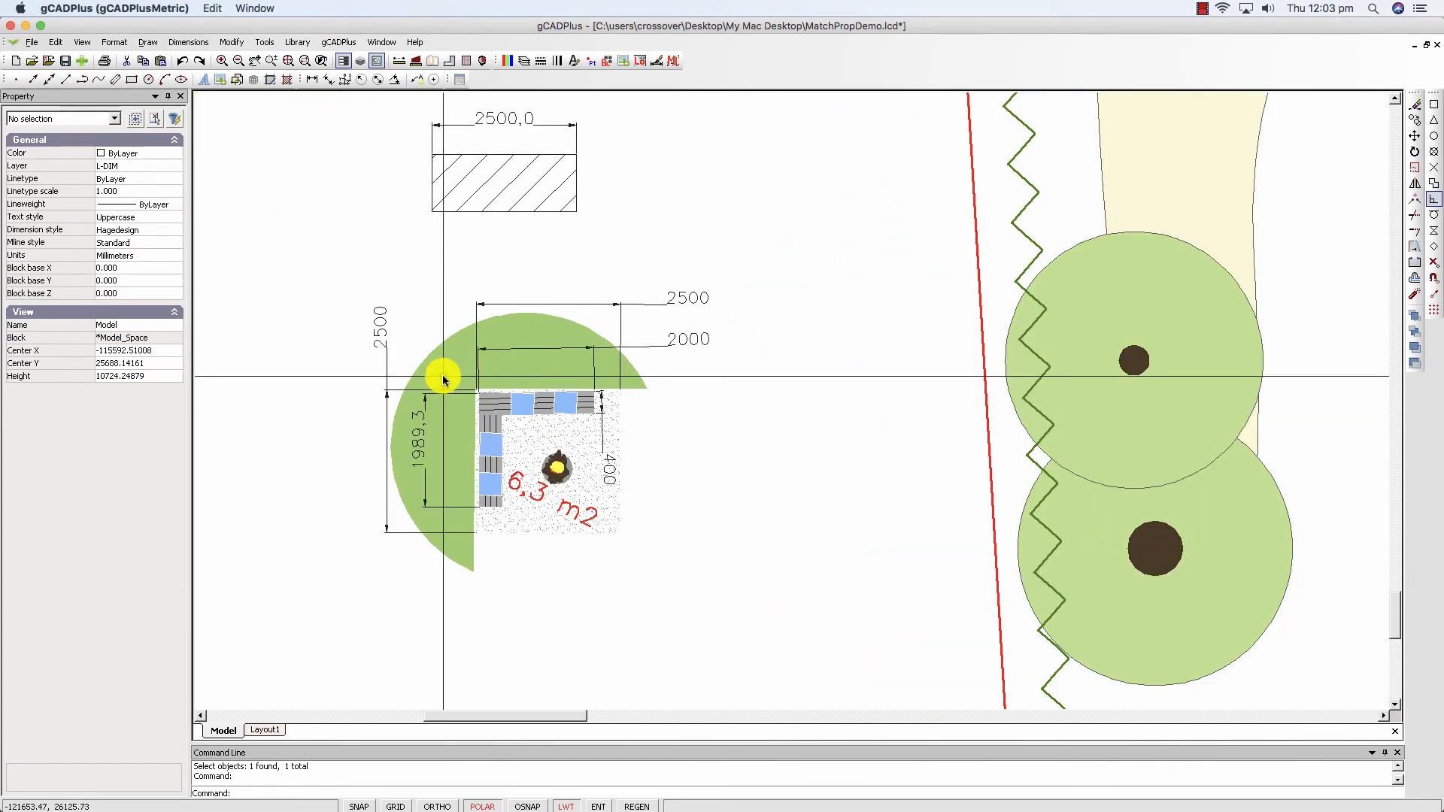
pyautogui.click(446, 380)
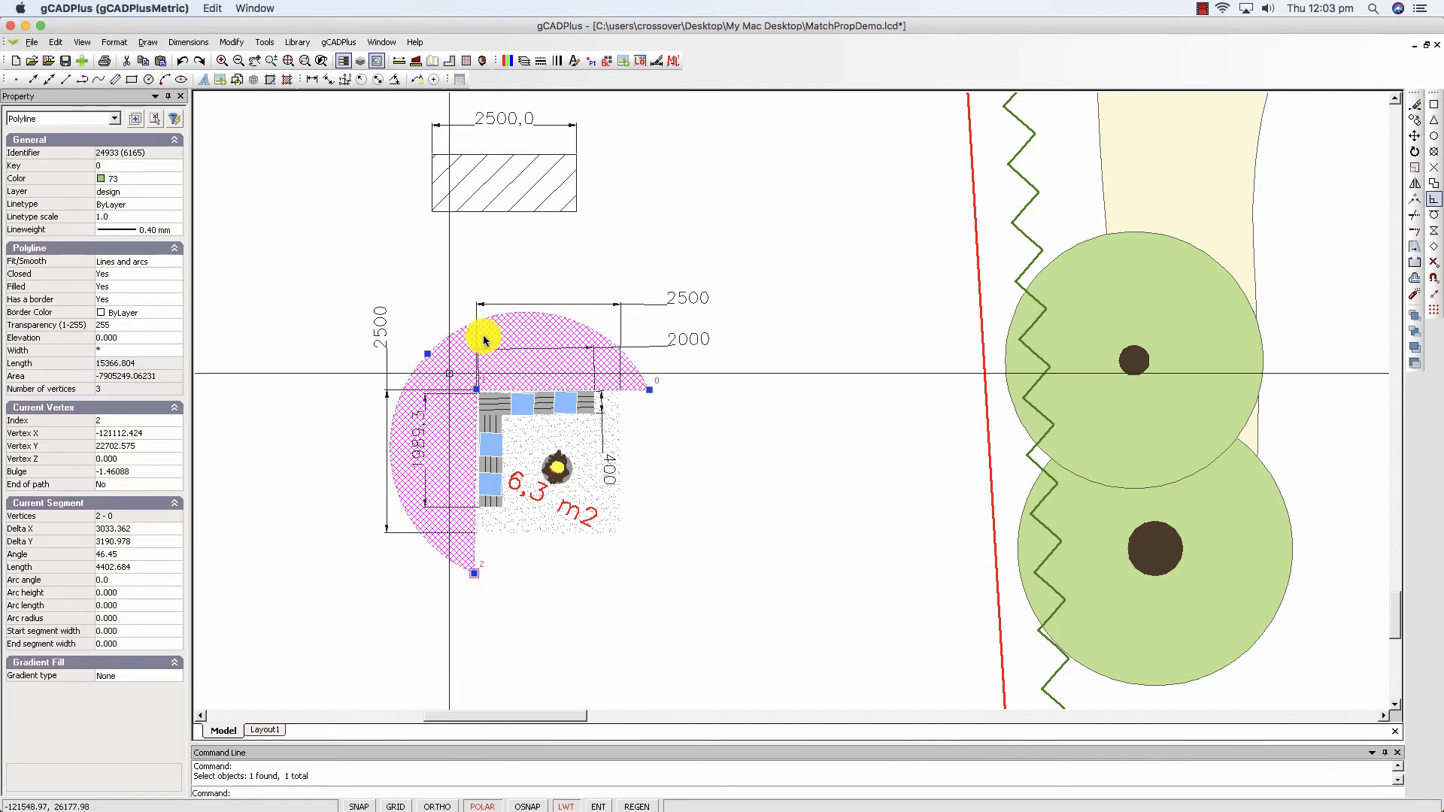
pyautogui.scroll(-3, 456, 409)
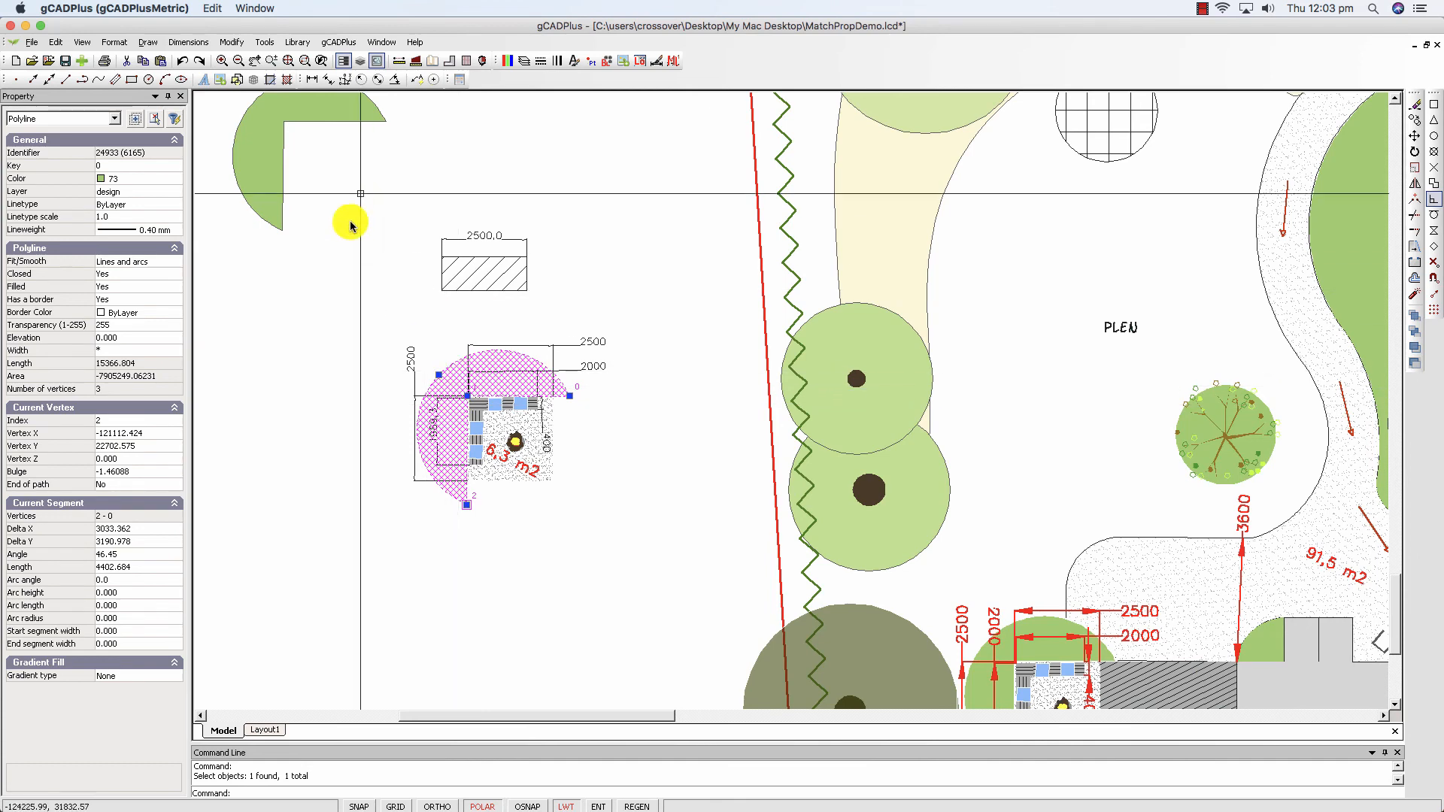
pyautogui.press('Escape')
pyautogui.click(273, 187)
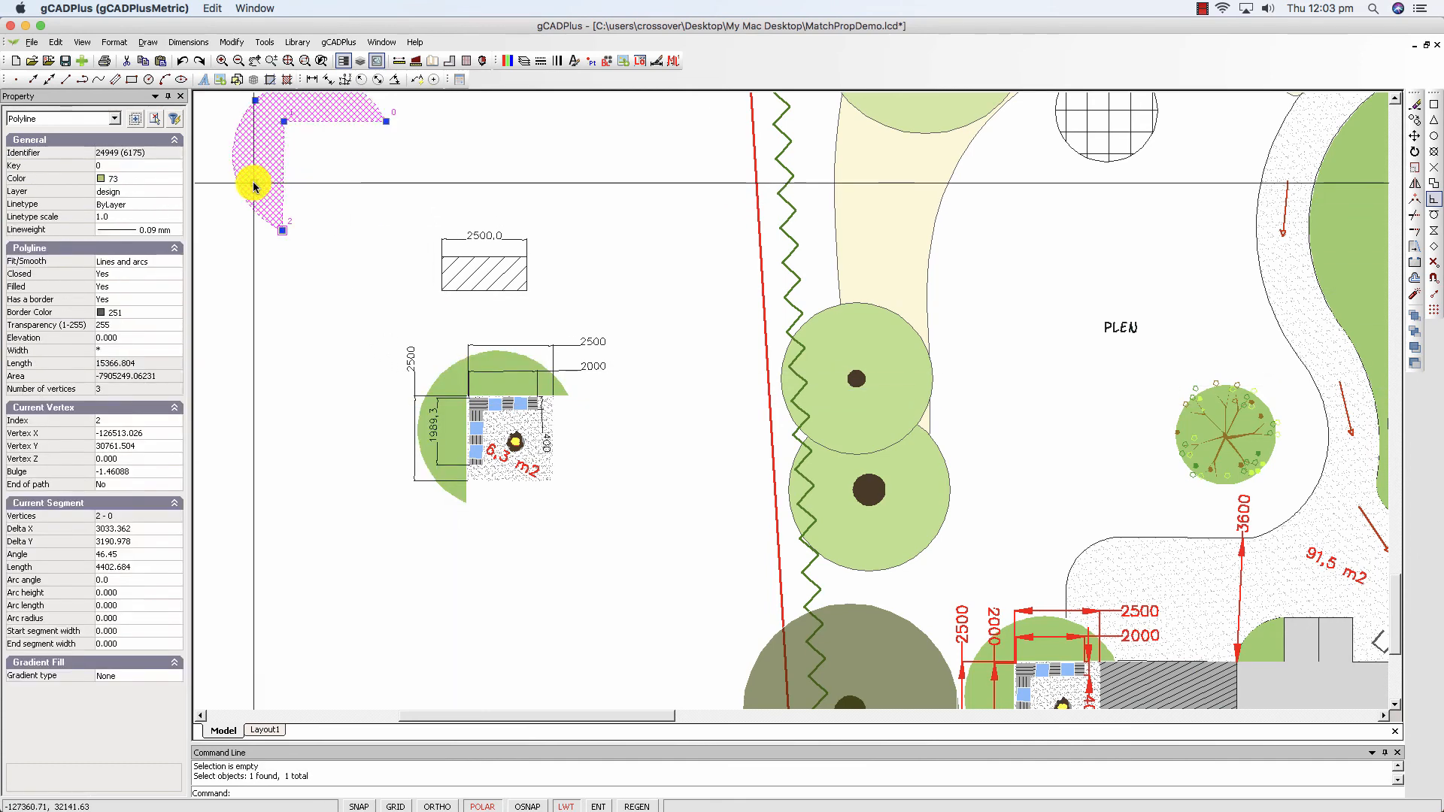
pyautogui.press('Escape')
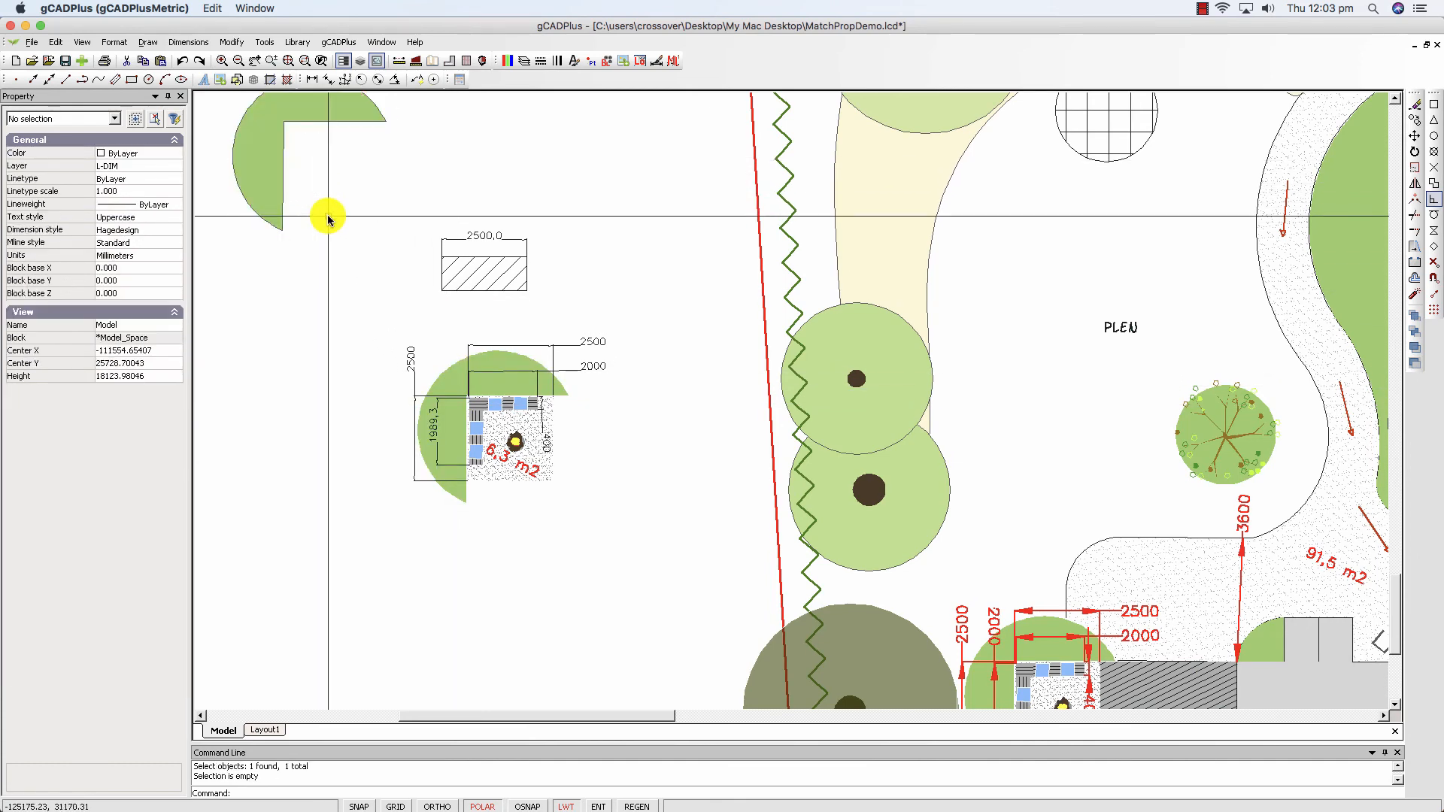
# Match the sample green shape's properties onto the green bed around the seating detail
pyautogui.rightClick(331, 217)
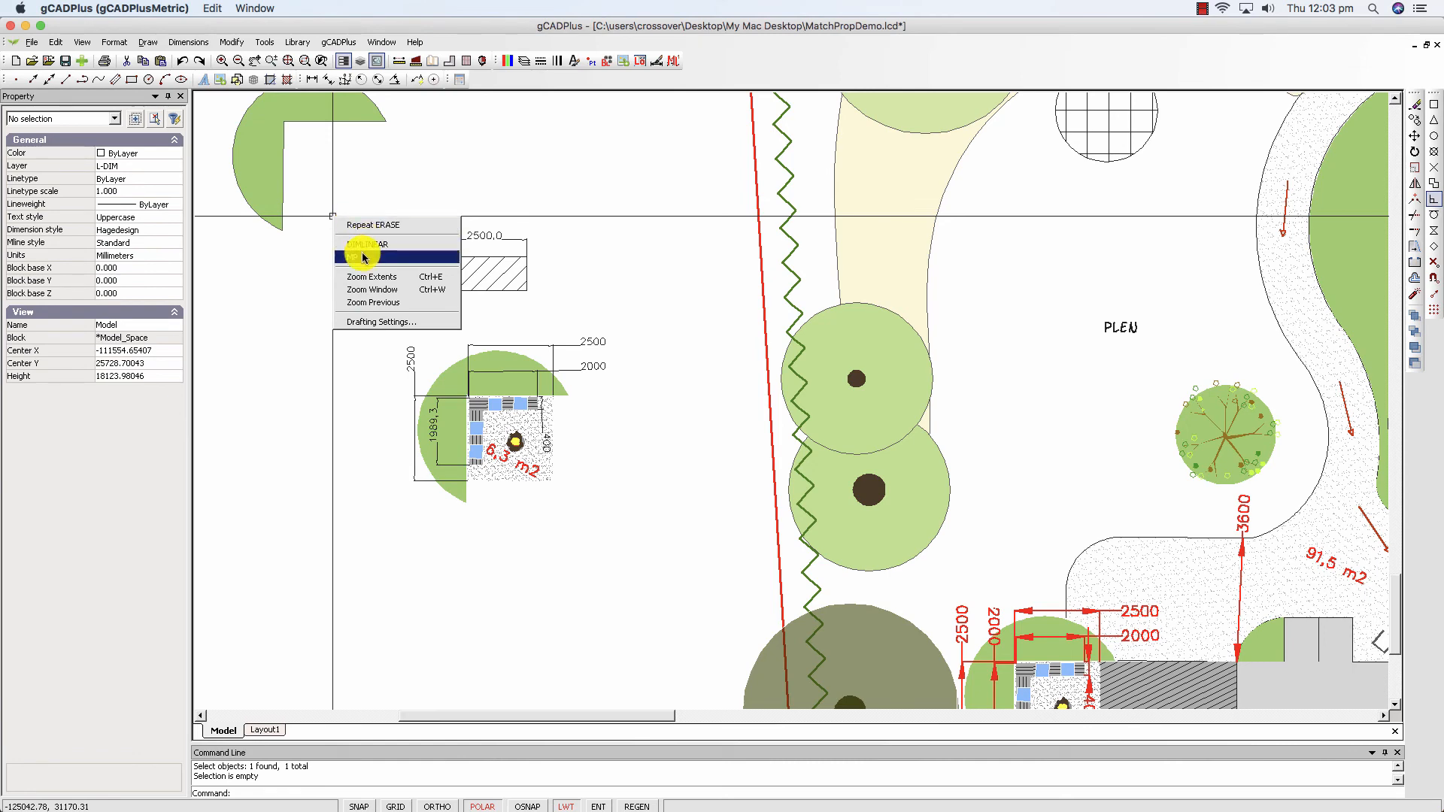
pyautogui.click(362, 257)
pyautogui.click(279, 171)
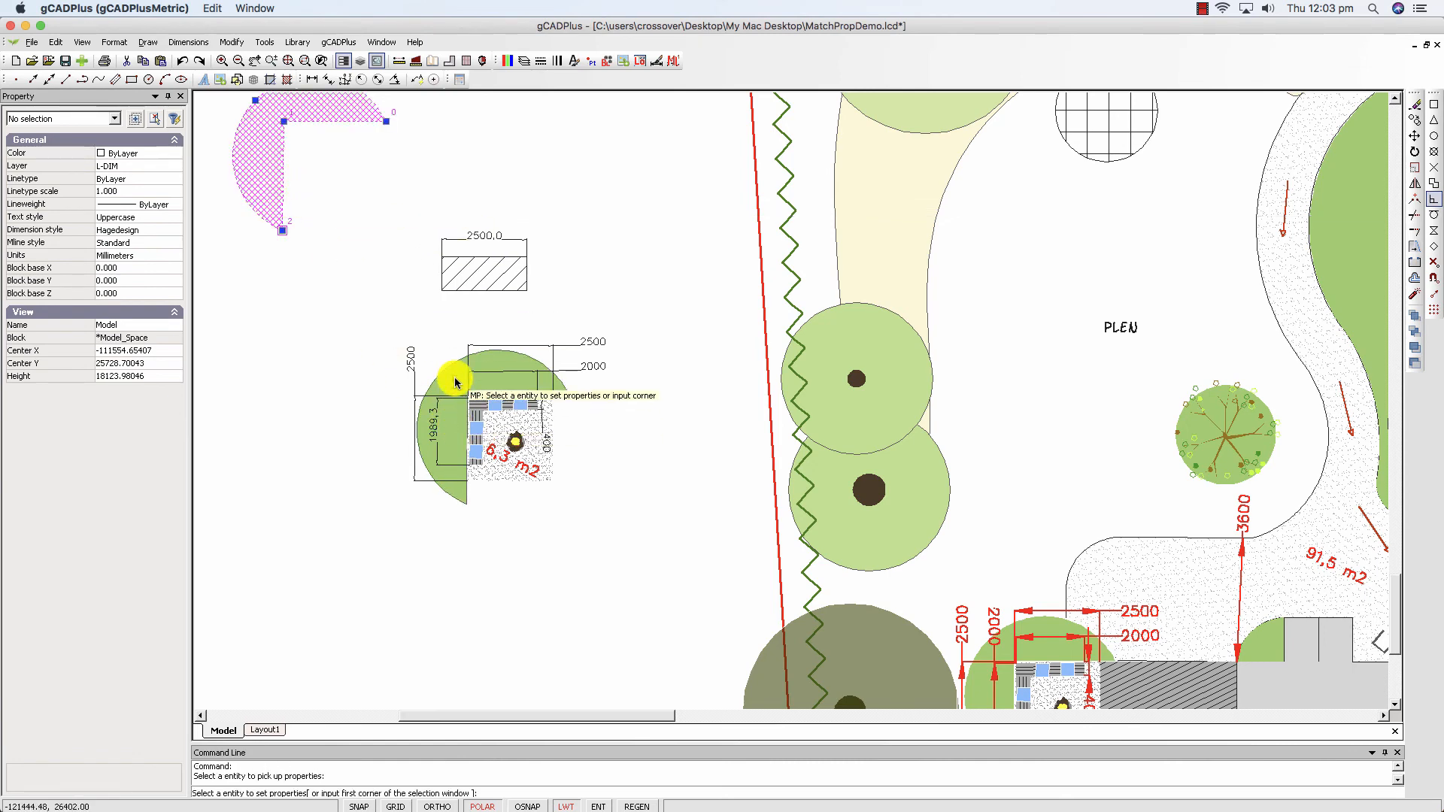
pyautogui.press('Escape')
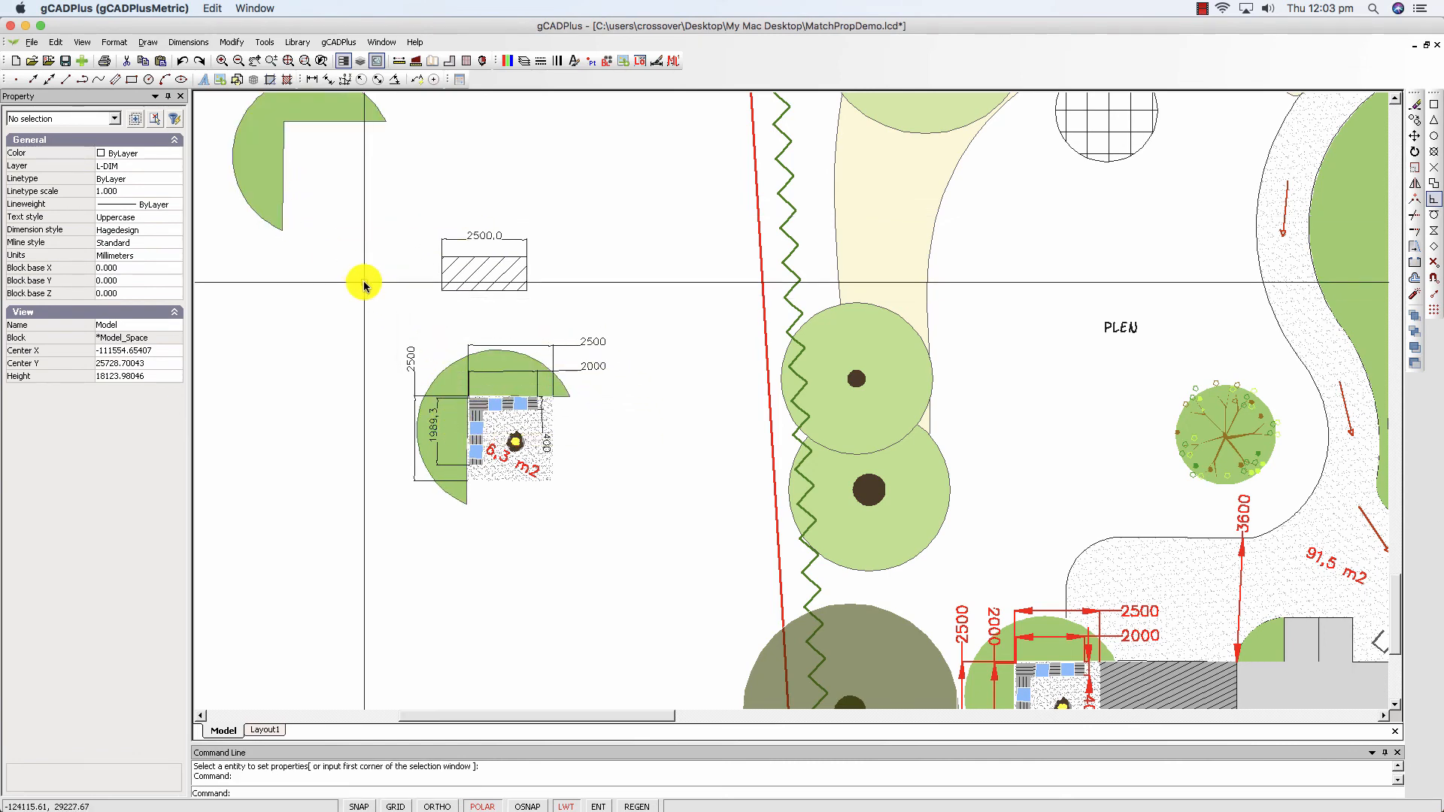
# Review the restyled garden plan, including the sample objects and the parking area with its 102 m2 label
pyautogui.scroll(-3, 364, 285)
pyautogui.scroll(-2, 580, 428)
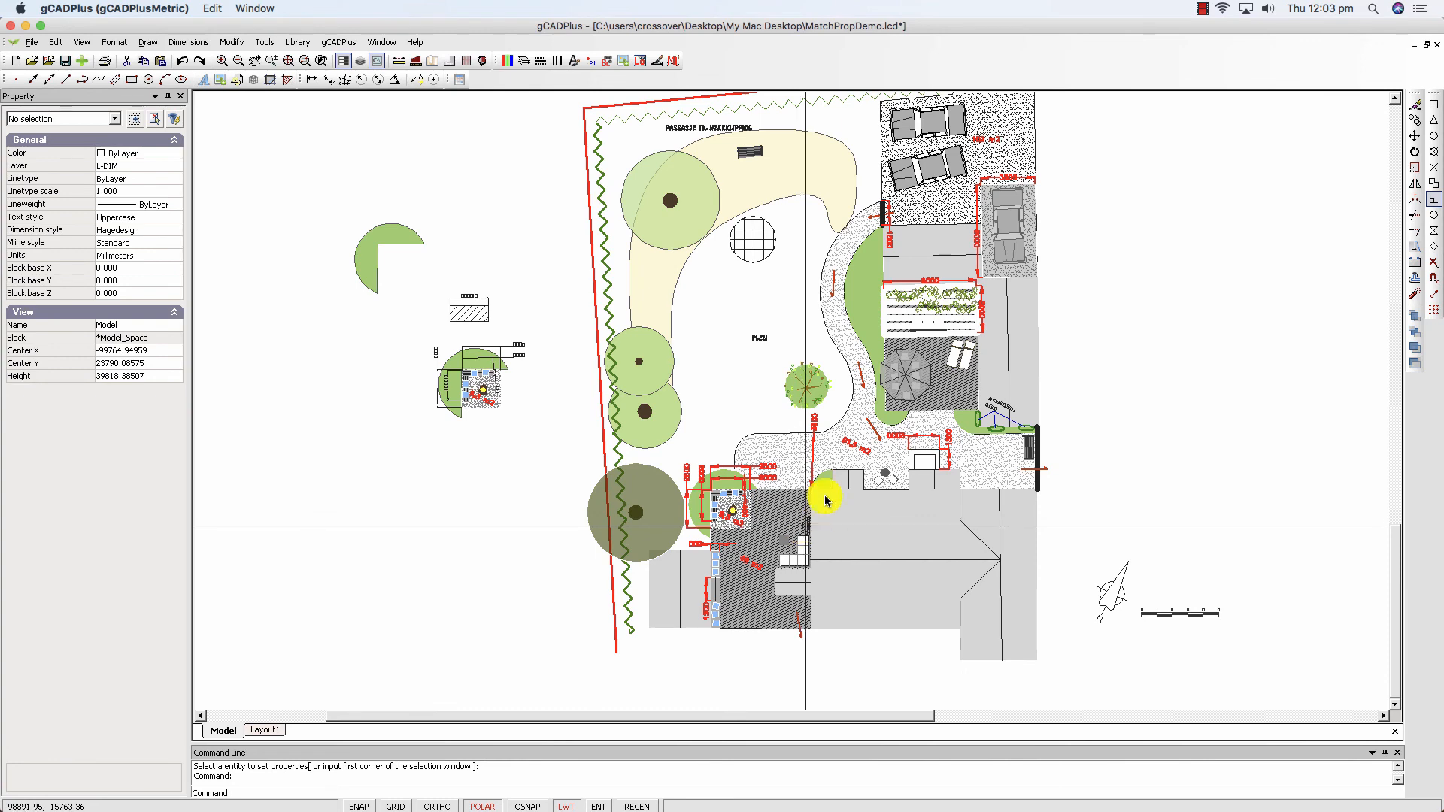
pyautogui.moveTo(805, 371)
pyautogui.mouseDown(button='middle')
pyautogui.moveTo(664, 489)
pyautogui.moveTo(600, 516)
pyautogui.mouseUp(button='middle')
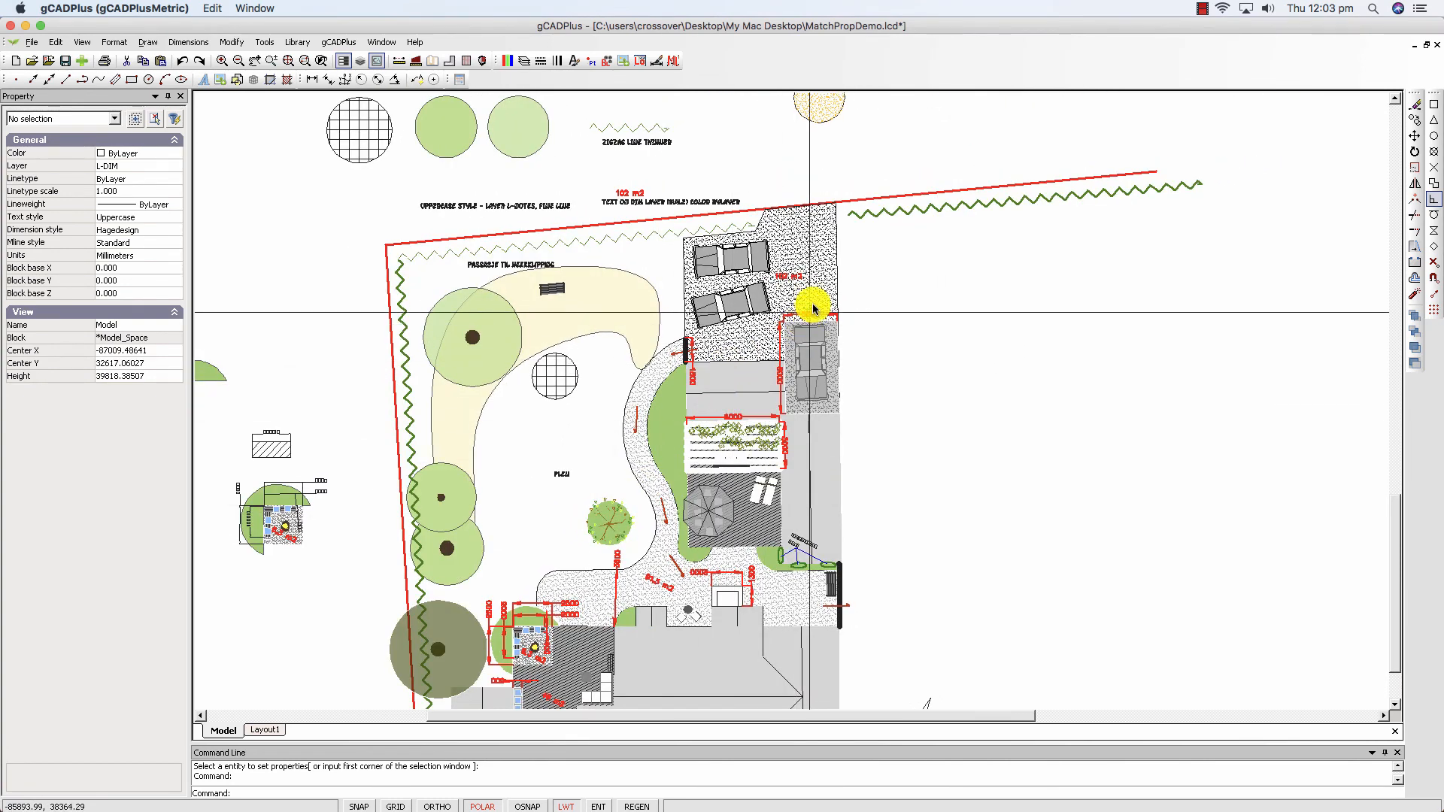
pyautogui.scroll(2, 815, 284)
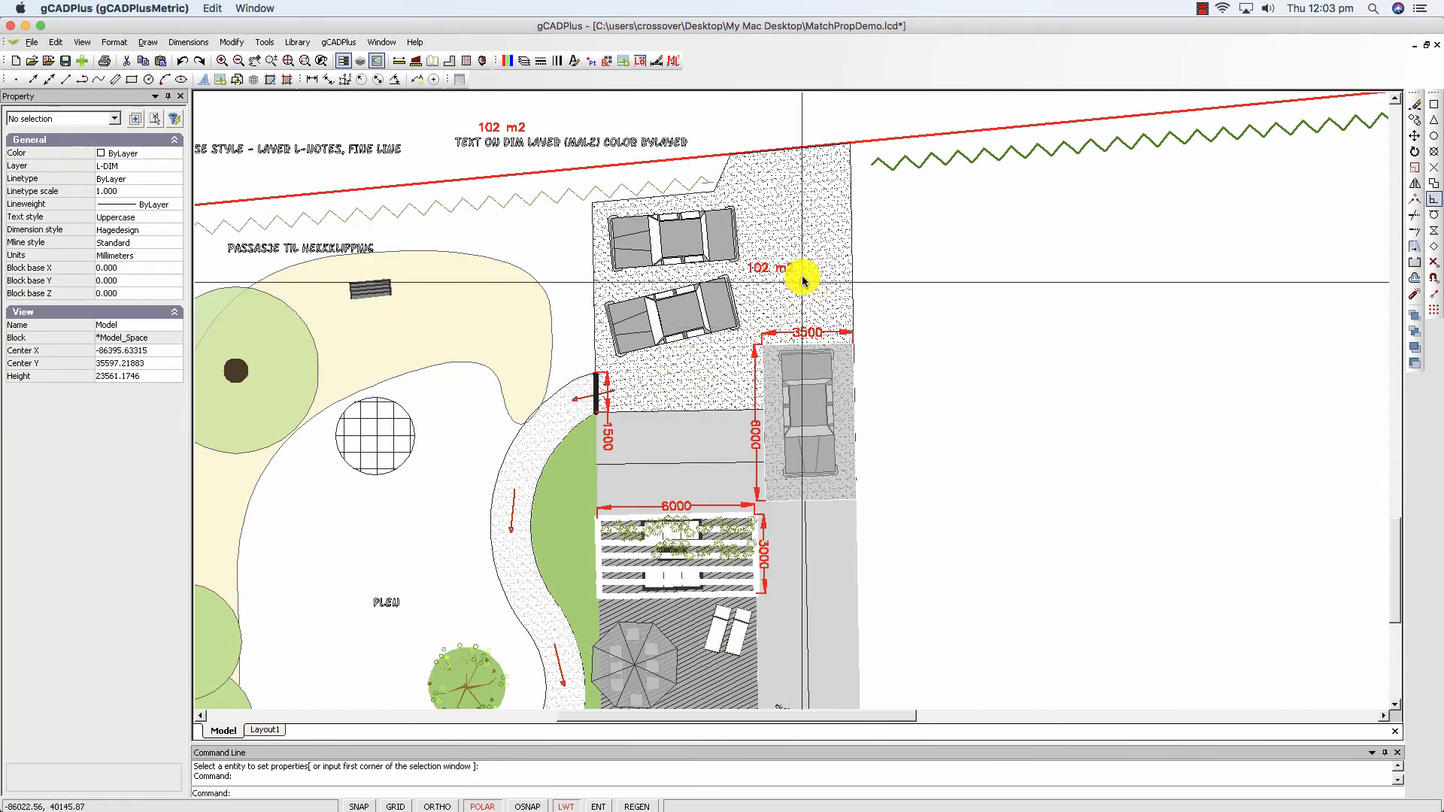
pyautogui.scroll(-1, 803, 281)
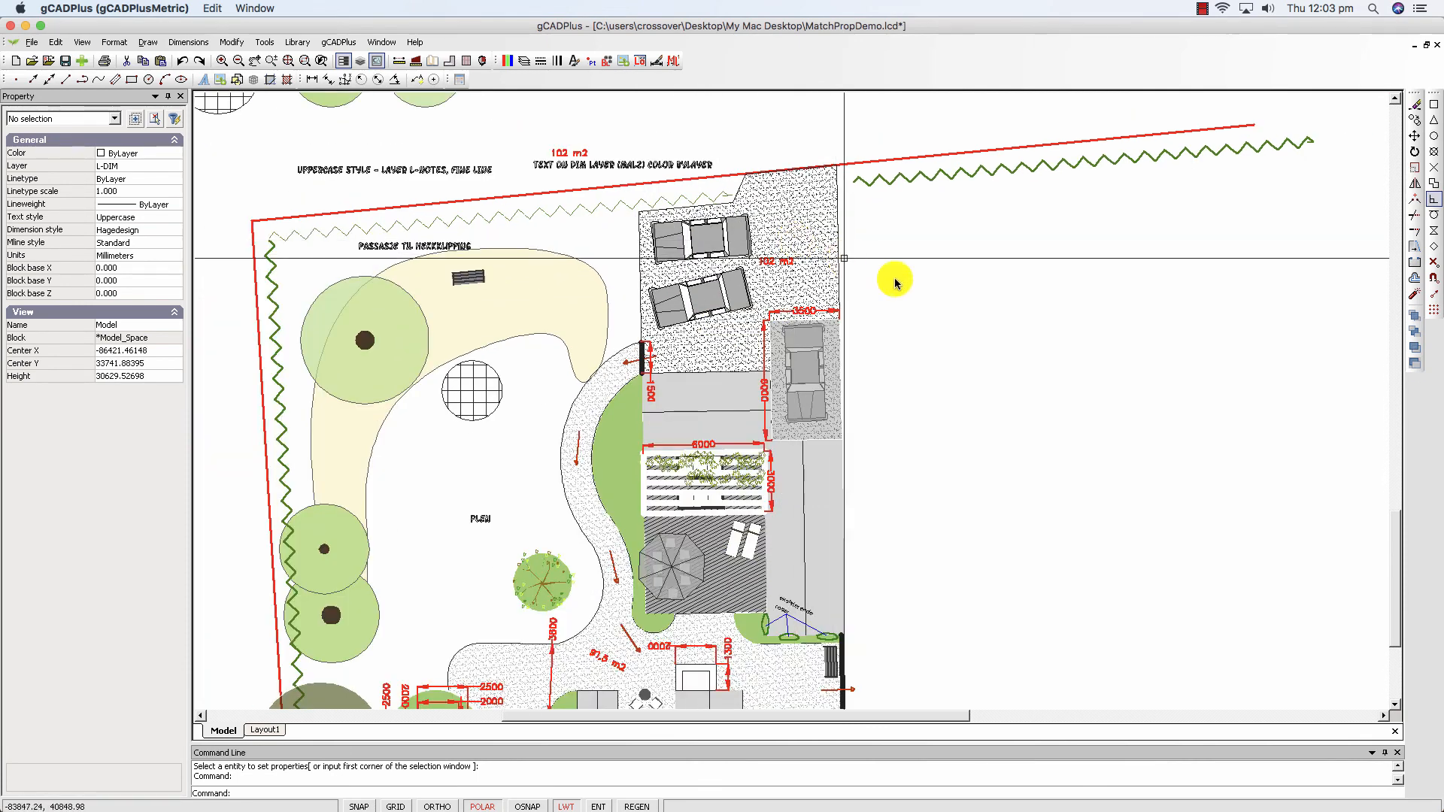
pyautogui.rightClick(933, 290)
pyautogui.click(963, 296)
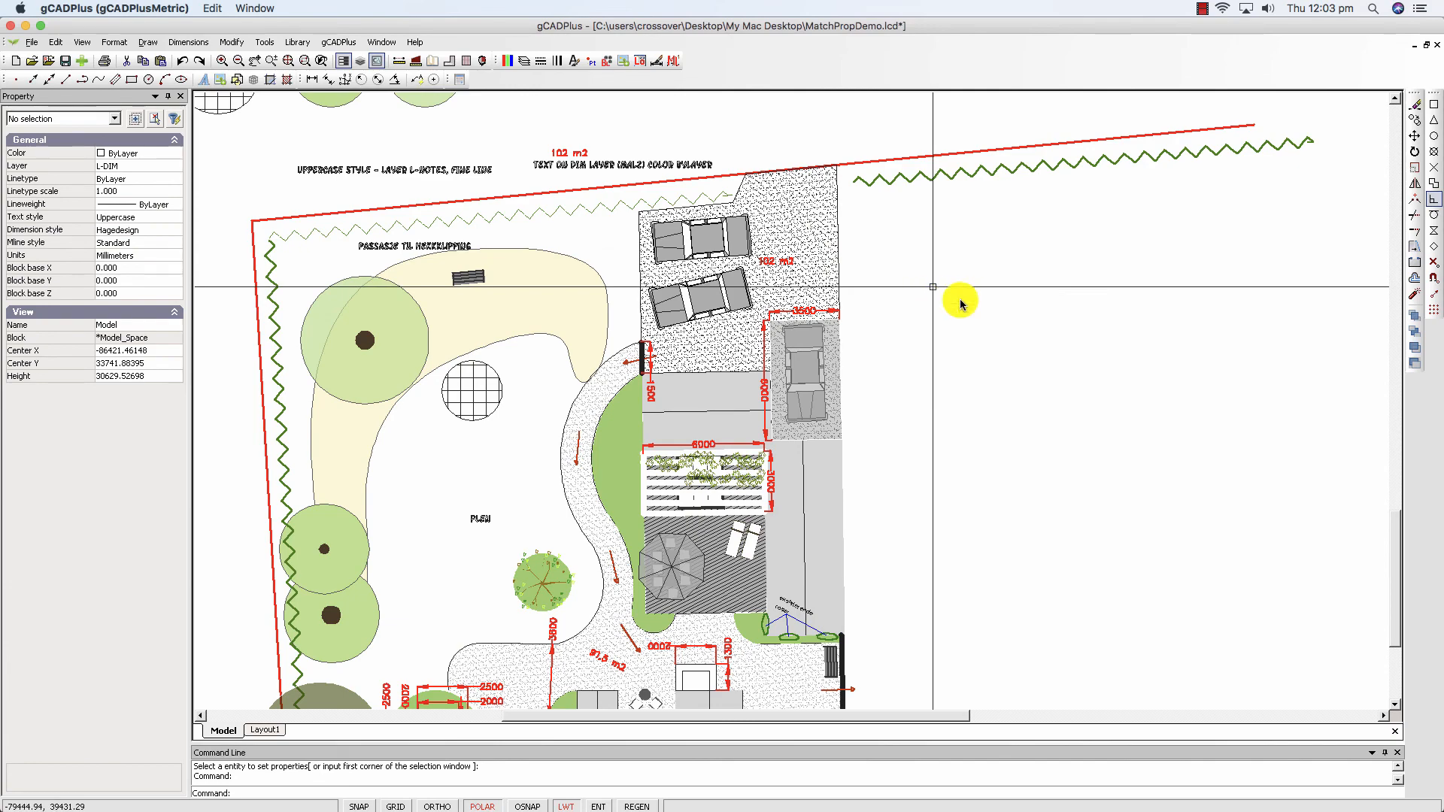